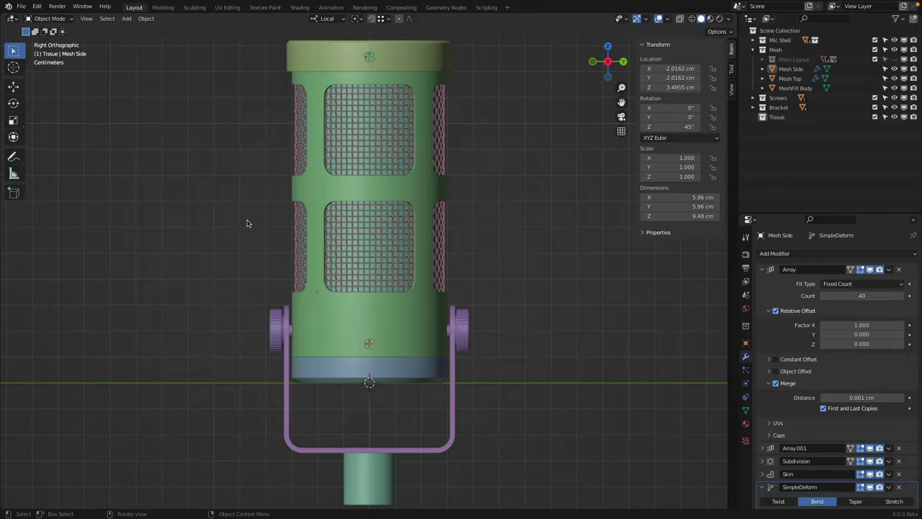
Step: Reopen the mic stand .blend file from File > Open Recent
{"action": "left_click", "coordinate": [21, 6]}
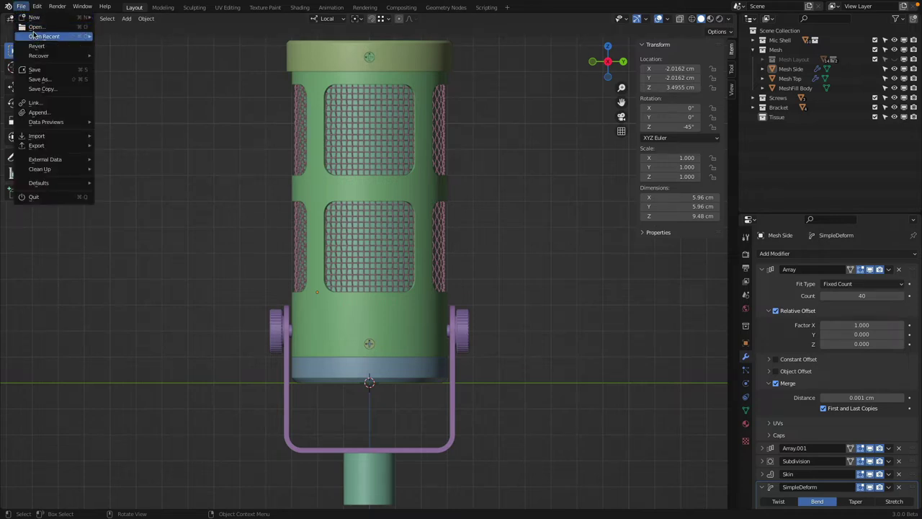
{"action": "mouse_move", "coordinate": [33, 36]}
{"action": "left_click", "coordinate": [121, 47]}
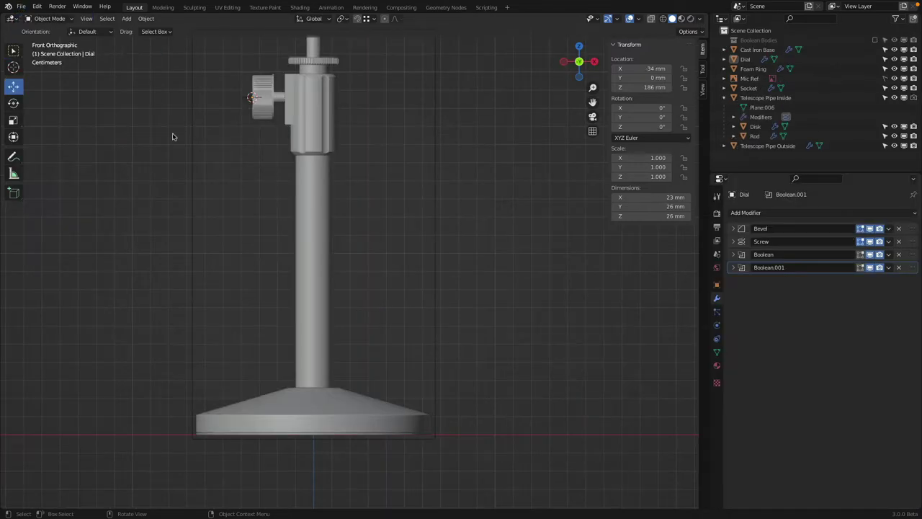
{"action": "middle_click_drag", "start_coordinate": [187, 144], "coordinate": [220, 177], "text": "shift"}
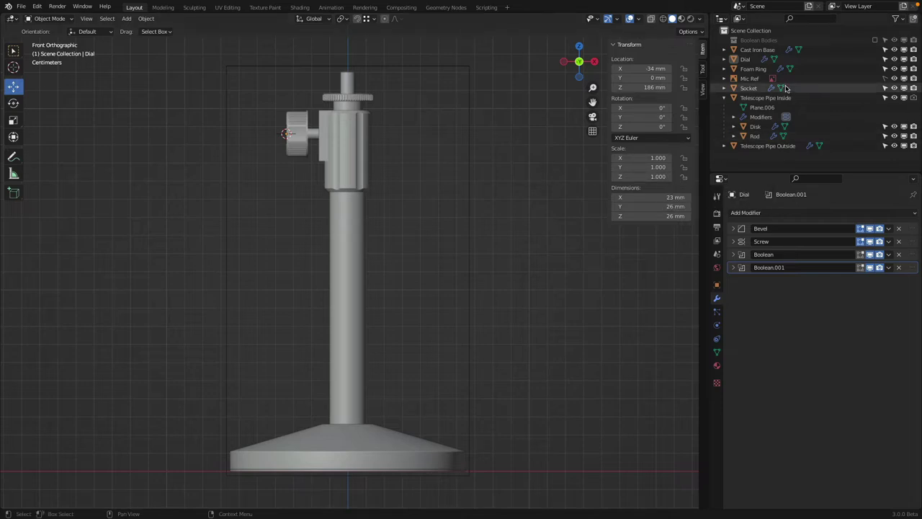
{"action": "left_click", "coordinate": [334, 129]}
{"action": "key", "text": "Tab"}
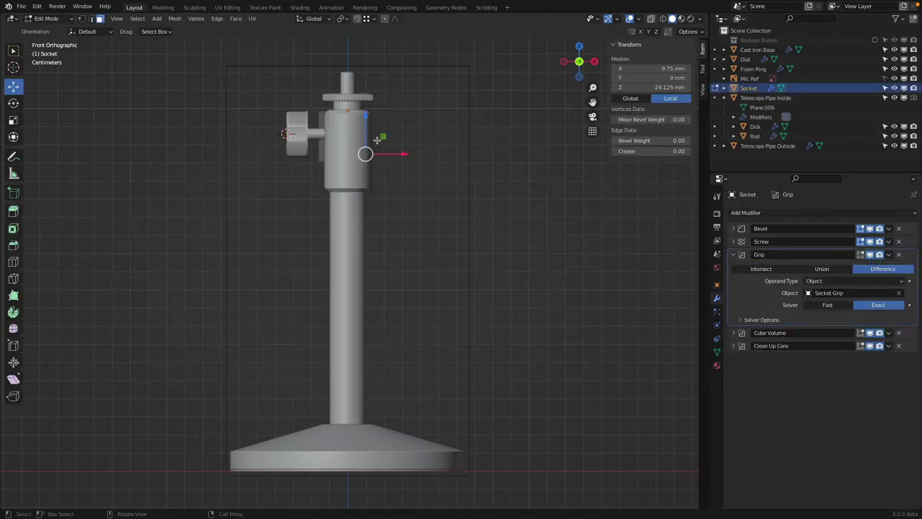
{"action": "middle_click_drag", "start_coordinate": [339, 141], "coordinate": [382, 173]}
{"action": "key", "text": "Tab"}
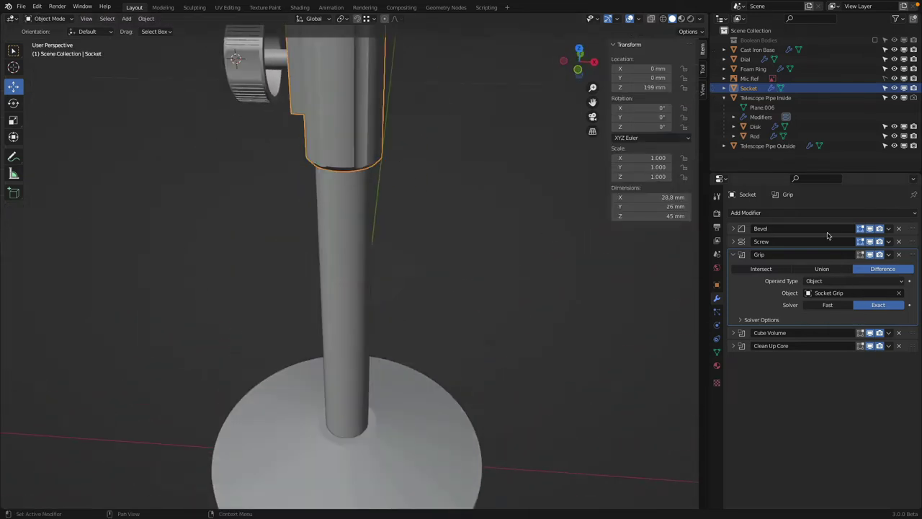
{"action": "scroll", "coordinate": [552, 250], "scroll_direction": "down", "scroll_amount": 5}
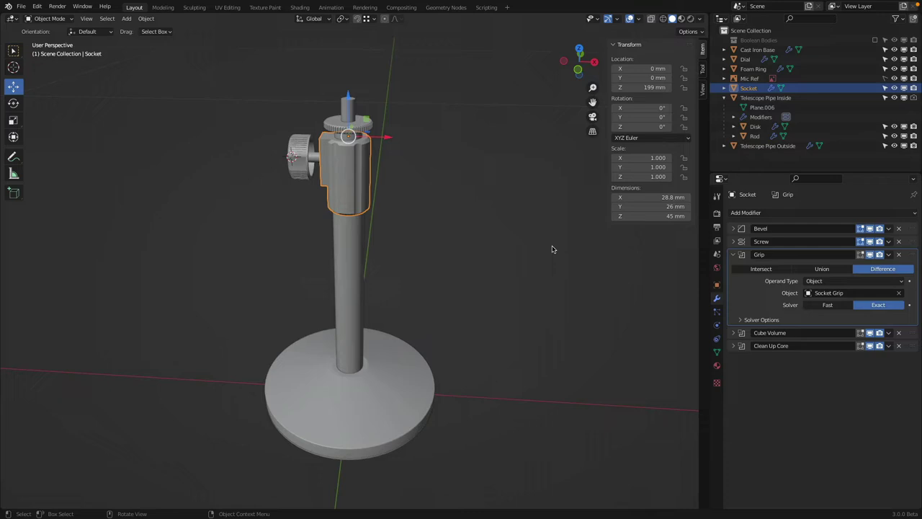
{"action": "key", "text": "KP_1"}
{"action": "left_click", "coordinate": [319, 153]}
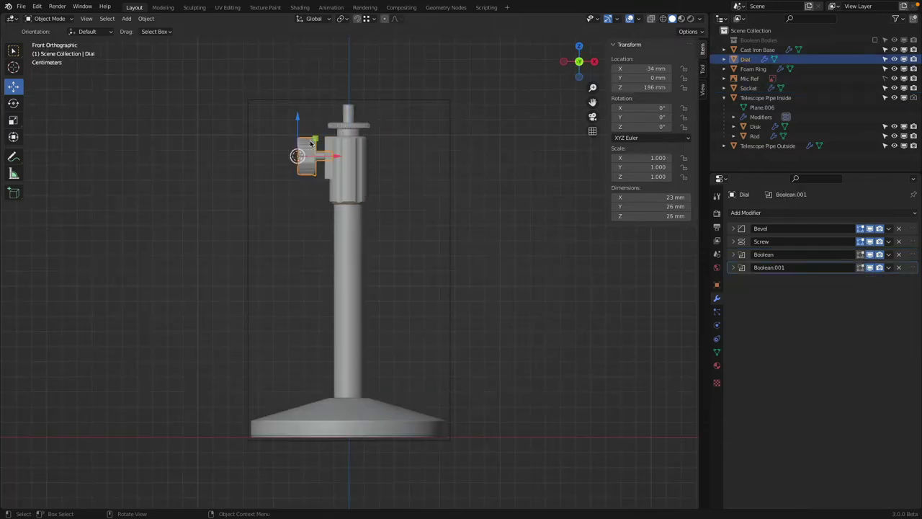
{"action": "scroll", "coordinate": [310, 140], "scroll_direction": "up", "scroll_amount": 5}
{"action": "key", "text": "g"}
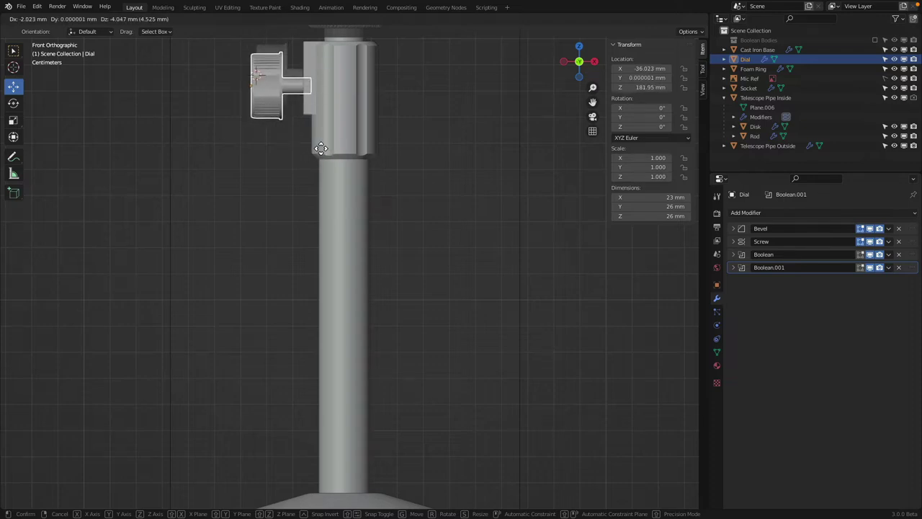
{"action": "left_click", "coordinate": [316, 149]}
{"action": "scroll", "coordinate": [315, 146], "scroll_direction": "down", "scroll_amount": 5}
{"action": "key", "text": "a"}
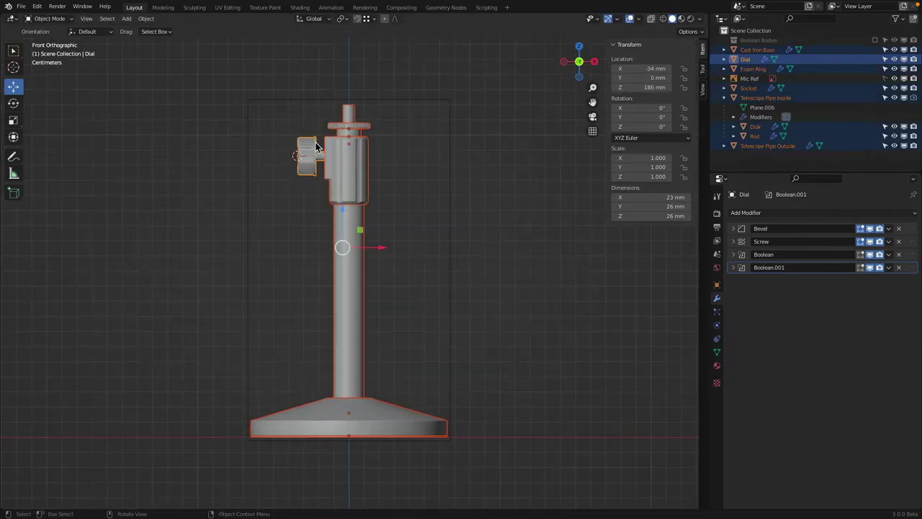
{"action": "left_click", "coordinate": [278, 159]}
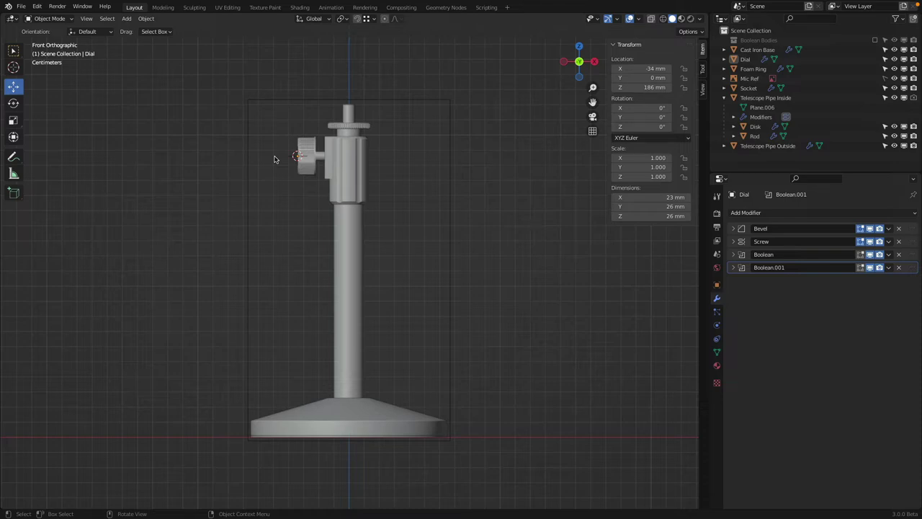
Step: In Finder, rename Mic Stand.blend to Mic Stand Modeling.blend
{"action": "key", "text": "super+Tab"}
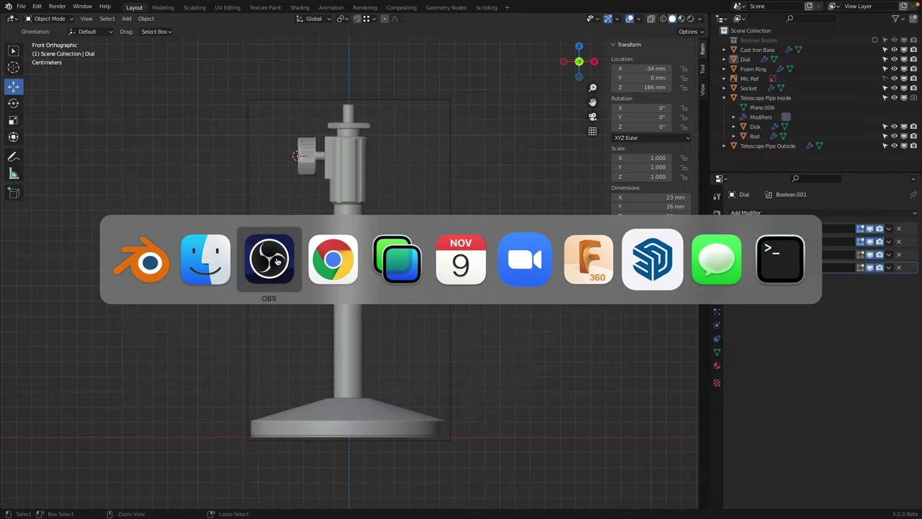
{"action": "left_click", "coordinate": [205, 259]}
{"action": "left_click", "coordinate": [208, 144]}
{"action": "left_click", "coordinate": [154, 83]}
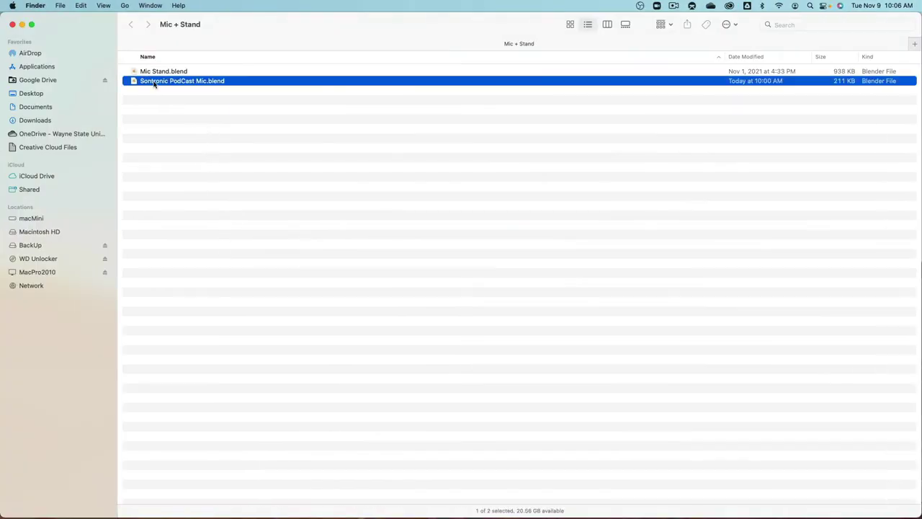
{"action": "left_click", "coordinate": [151, 73], "text": "shift"}
{"action": "left_click", "coordinate": [206, 173]}
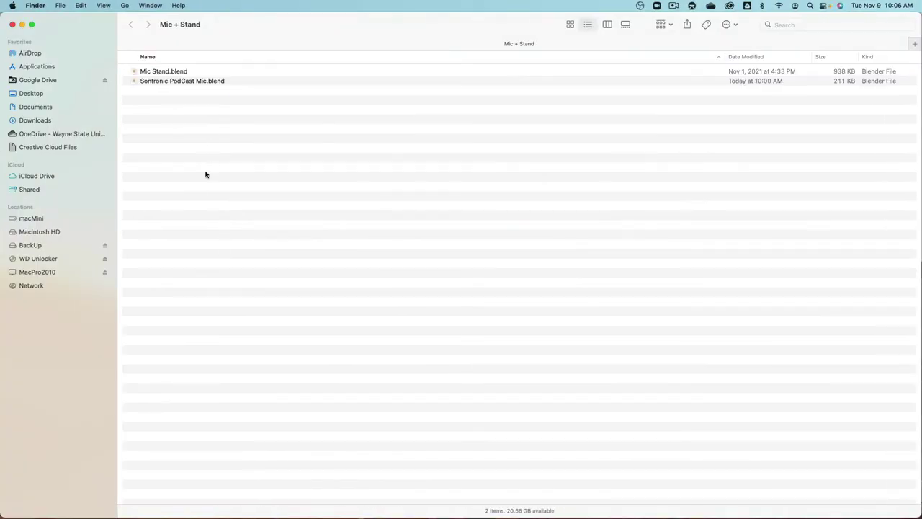
{"action": "left_click", "coordinate": [169, 75]}
{"action": "key", "text": "Return"}
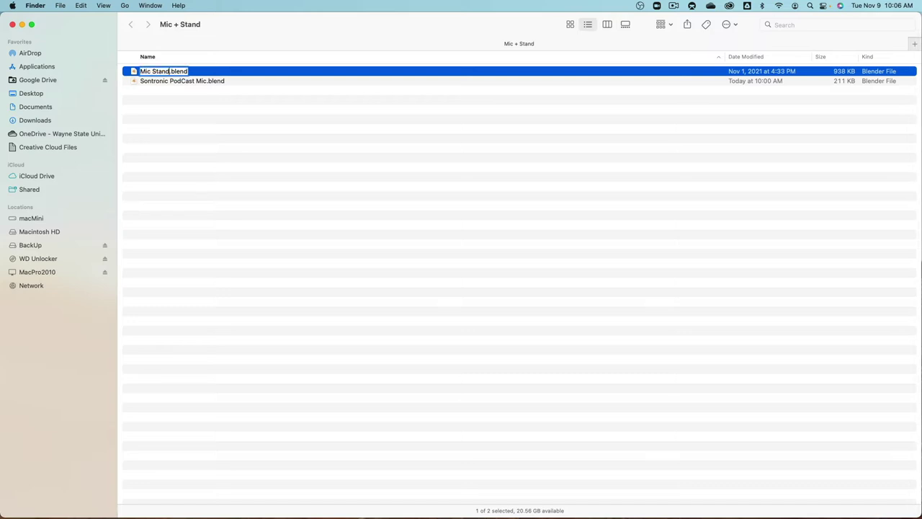
{"action": "type", "text": "Modeling"}
{"action": "key", "text": "Return"}
Step: Rename the microphone file to Sontronic PodCast Mic Modeling.blend and return to Blender
{"action": "key", "text": "Down"}
{"action": "key", "text": "Return"}
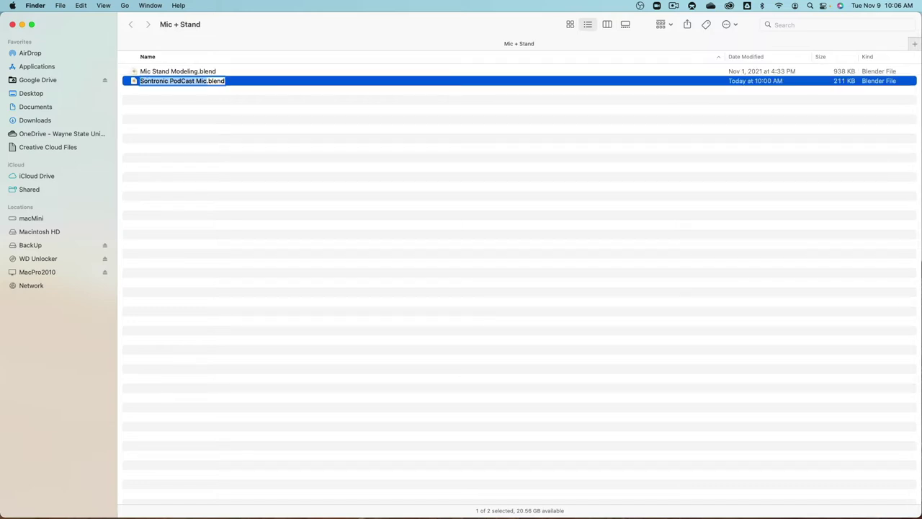
{"action": "key", "text": "Right"}
{"action": "type", "text": "Mo"}
{"action": "type", "text": "deling"}
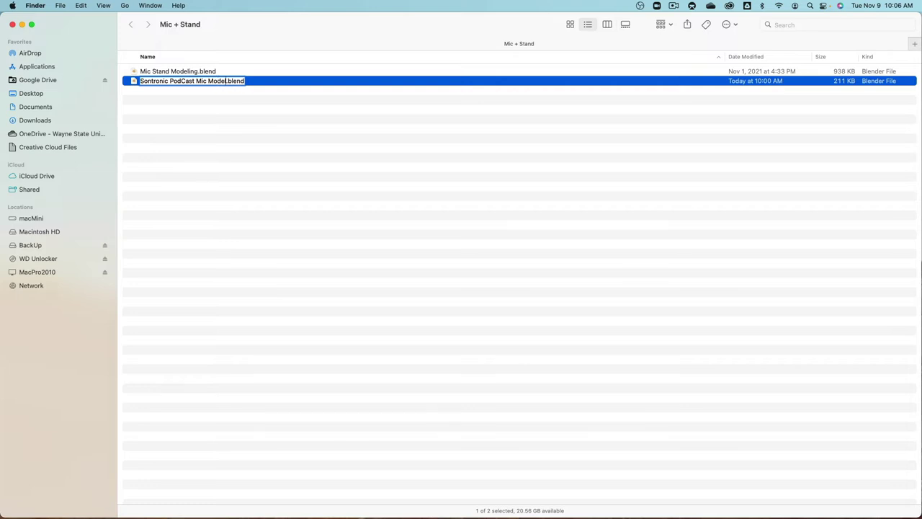
{"action": "key", "text": "Return"}
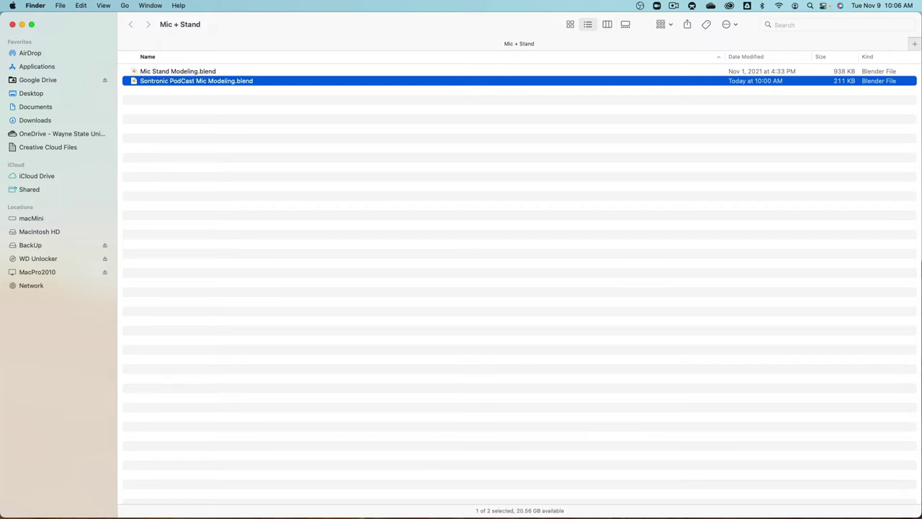
{"action": "key", "text": "super+Tab"}
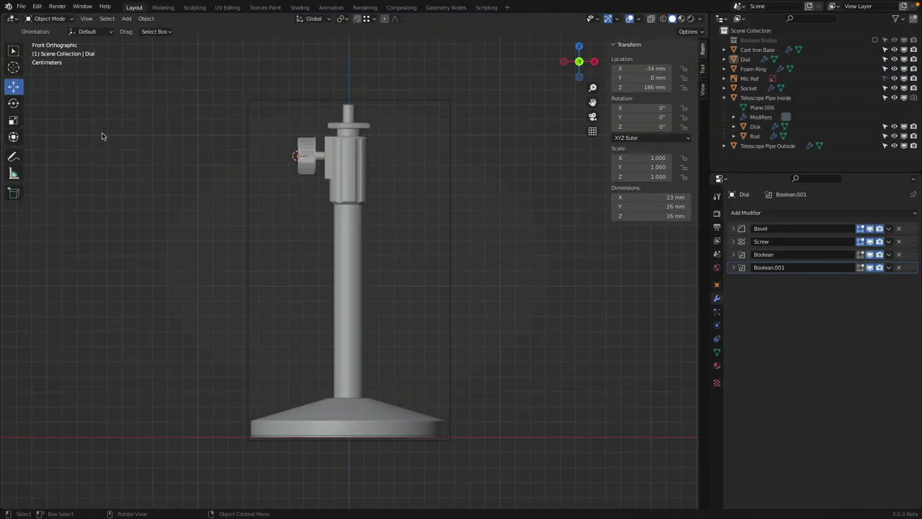
Step: In Save As, change the file name to 'Mic + Stand Rendering.blend'
{"action": "left_click", "coordinate": [21, 7]}
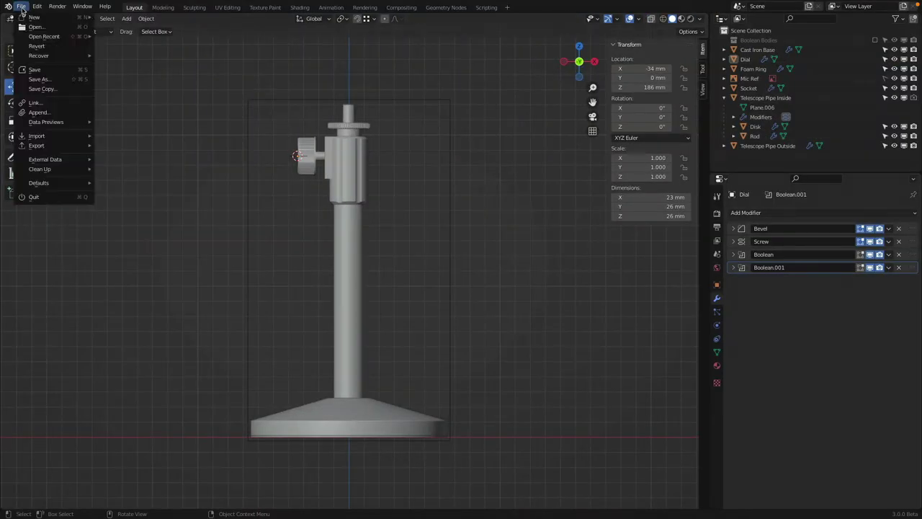
{"action": "left_click", "coordinate": [57, 80]}
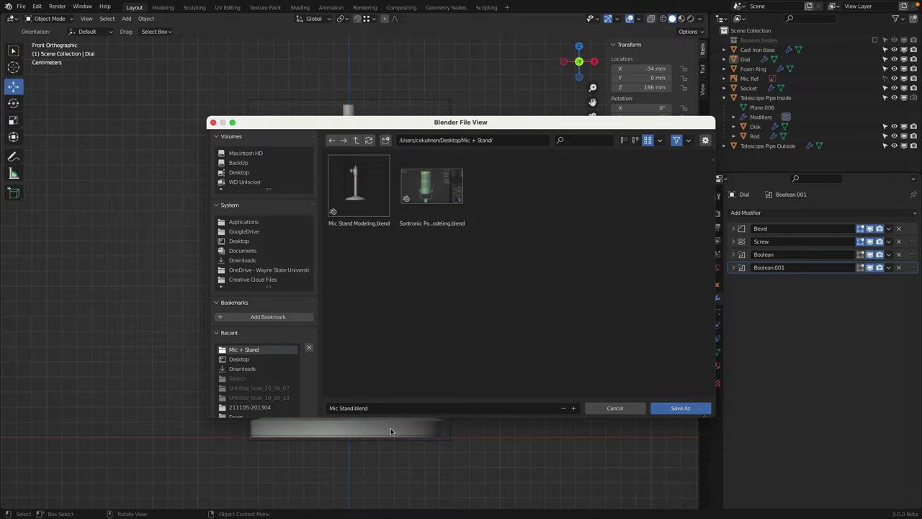
{"action": "left_click", "coordinate": [390, 408]}
{"action": "key", "text": "Home"}
{"action": "key", "text": "Right"}
{"action": "key", "text": "Right"}
{"action": "key", "text": "Right"}
{"action": "key", "text": "shift+Right"}
{"action": "key", "text": "shift+Right"}
{"action": "key", "text": "shift+Right"}
{"action": "key", "text": "shift+Right"}
{"action": "key", "text": "shift+Right"}
{"action": "key", "text": "Left"}
{"action": "type", "text": "+"}
{"action": "key", "text": "Right"}
{"action": "key", "text": "Right"}
{"action": "key", "text": "Right"}
{"action": "key", "text": "Right"}
{"action": "key", "text": "Left"}
{"action": "type", "text": "Rendering"}
{"action": "key", "text": "Return"}
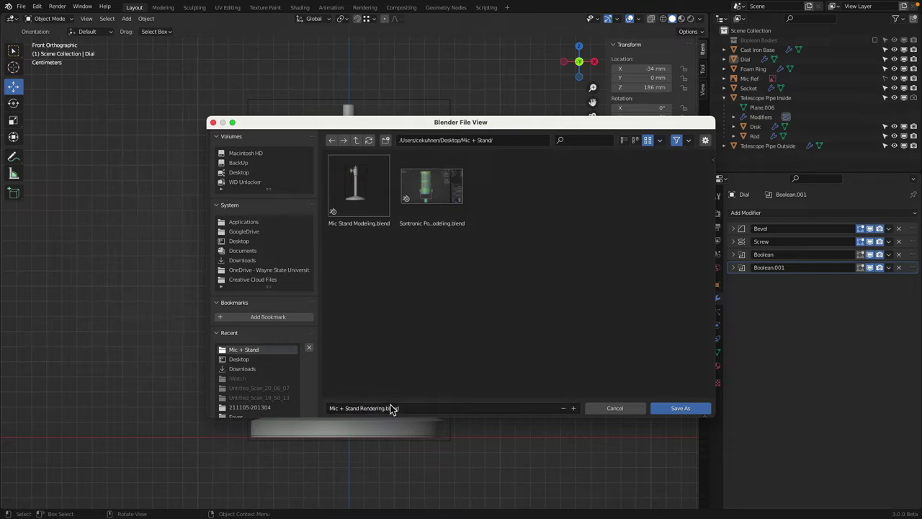
Step: Save as Mic + Stand Rendering.blend and delete the Mic Ref object
{"action": "left_click", "coordinate": [675, 408]}
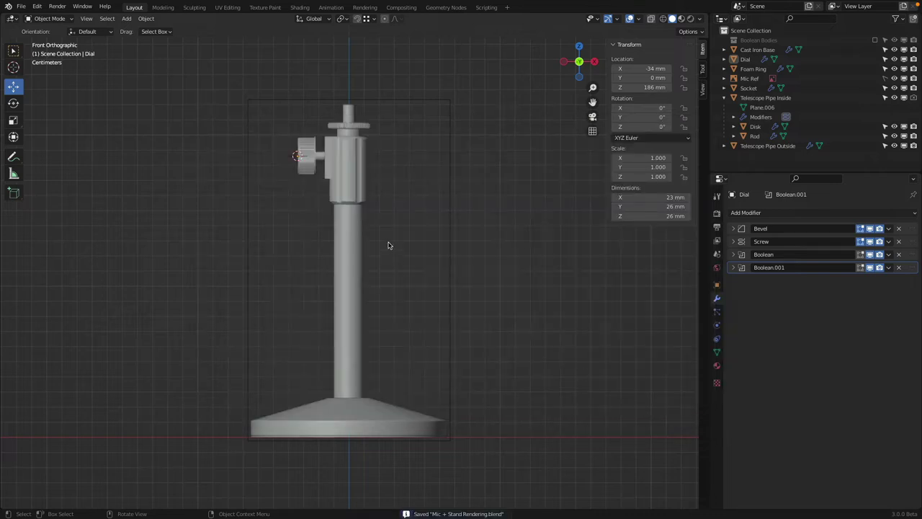
{"action": "left_click", "coordinate": [749, 77]}
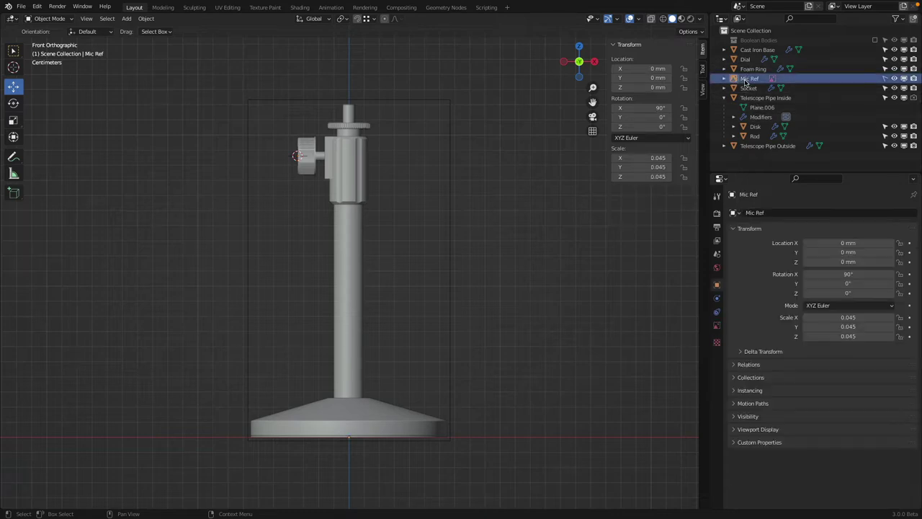
{"action": "key", "text": "Delete"}
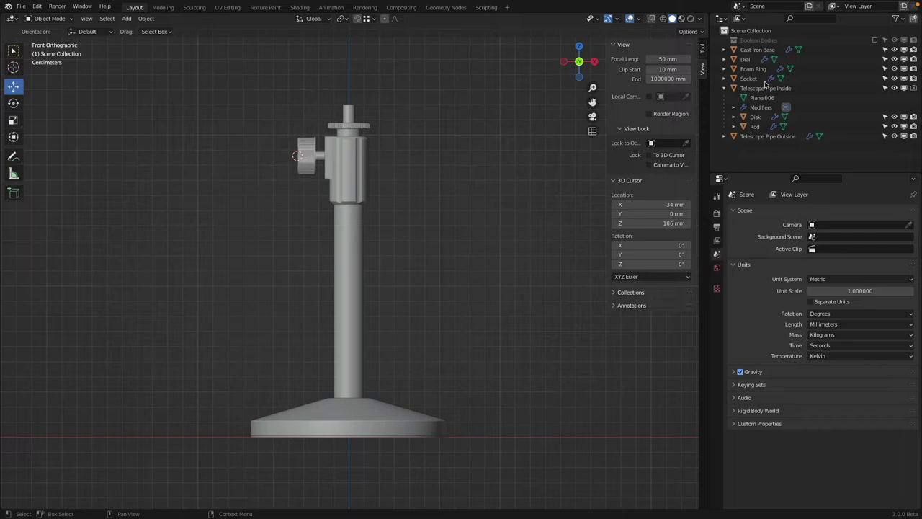
Step: Apply the Foam Ring's Screw modifier
{"action": "left_click", "coordinate": [387, 440]}
{"action": "middle_click_drag", "start_coordinate": [409, 444], "coordinate": [416, 396]}
{"action": "left_click", "coordinate": [389, 354]}
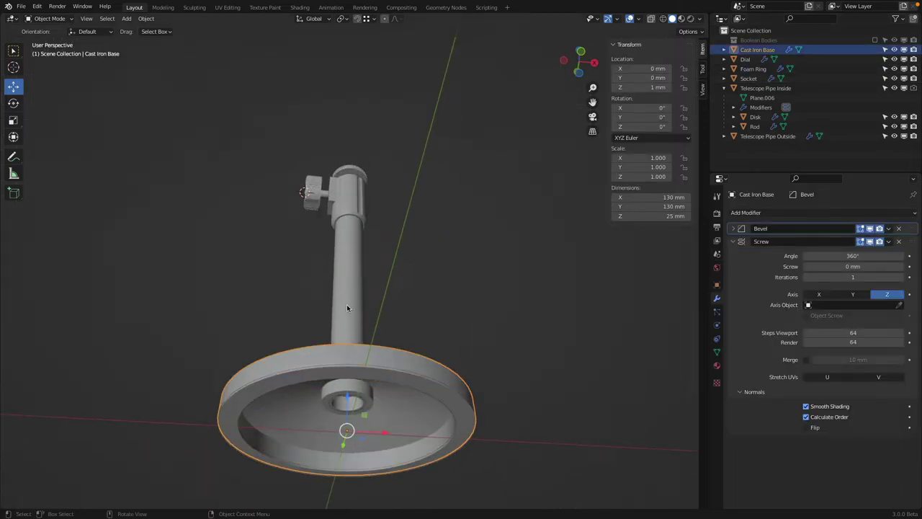
{"action": "left_click", "coordinate": [345, 245]}
{"action": "left_click", "coordinate": [441, 387]}
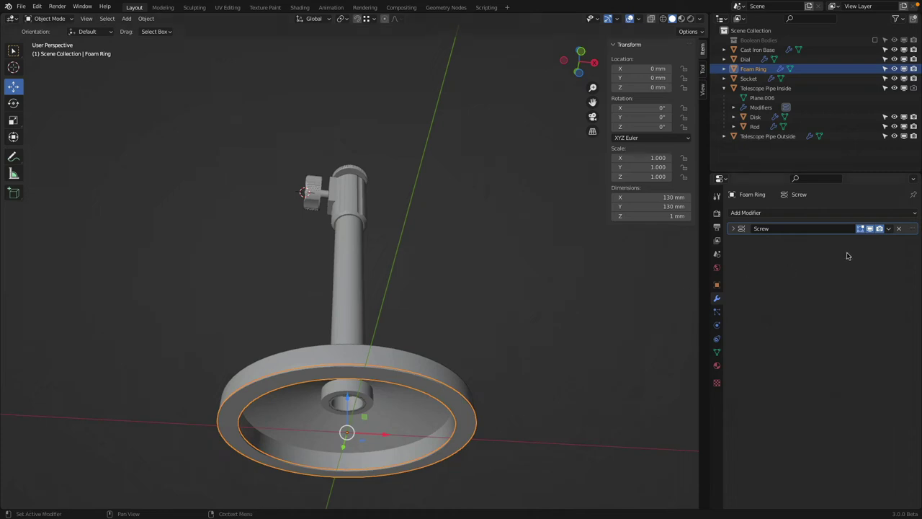
{"action": "left_click", "coordinate": [889, 228]}
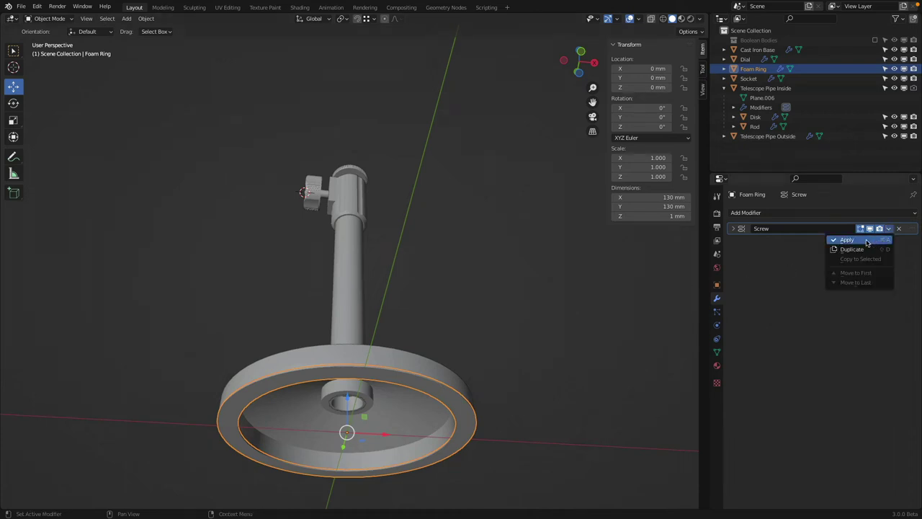
{"action": "left_click", "coordinate": [873, 240]}
Step: Apply the Cast Iron Base's Bevel and Screw modifiers and the outer pipe's Screw modifier
{"action": "left_click", "coordinate": [428, 358]}
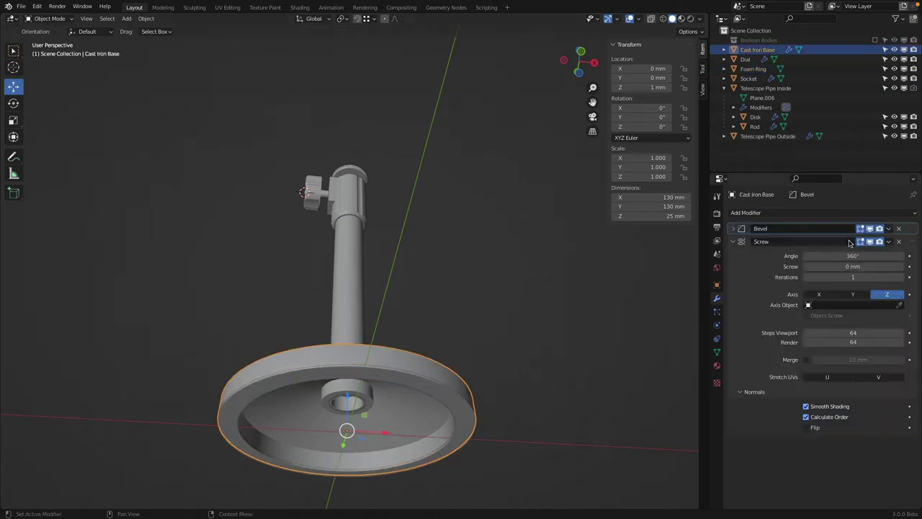
{"action": "left_click", "coordinate": [888, 228]}
{"action": "left_click", "coordinate": [873, 240]}
{"action": "left_click", "coordinate": [888, 228]}
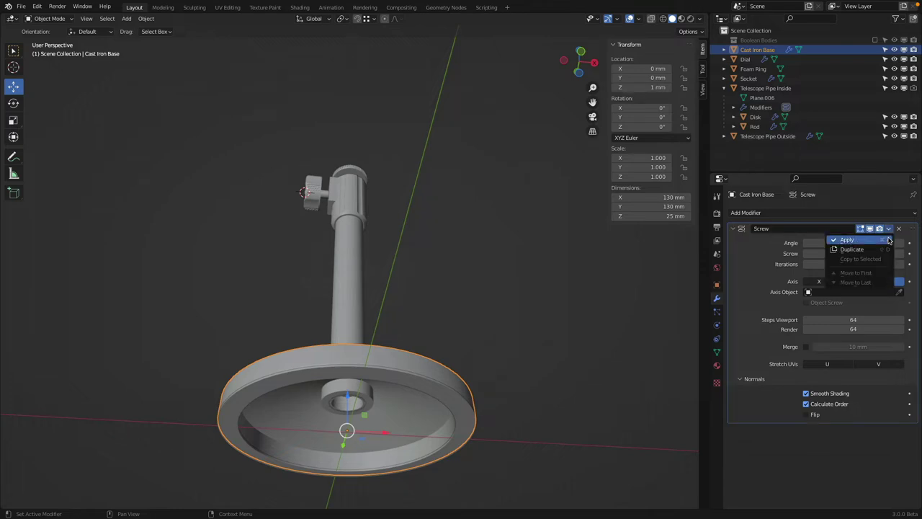
{"action": "left_click", "coordinate": [873, 241]}
{"action": "left_click", "coordinate": [344, 299]}
{"action": "left_click", "coordinate": [888, 228]}
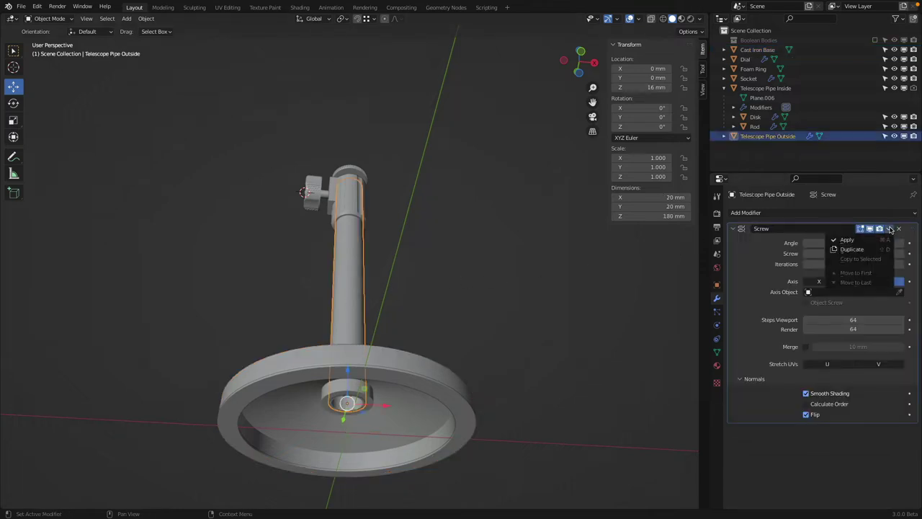
{"action": "left_click", "coordinate": [873, 240]}
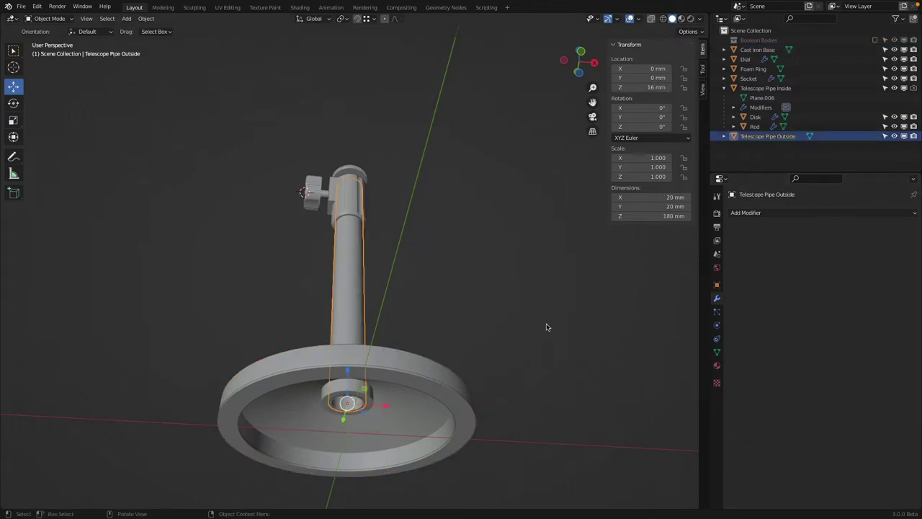
Step: Inspect the Cast Iron Base mesh in Edit Mode with X-ray on
{"action": "left_click", "coordinate": [409, 349]}
{"action": "middle_click_drag", "start_coordinate": [409, 350], "coordinate": [422, 325]}
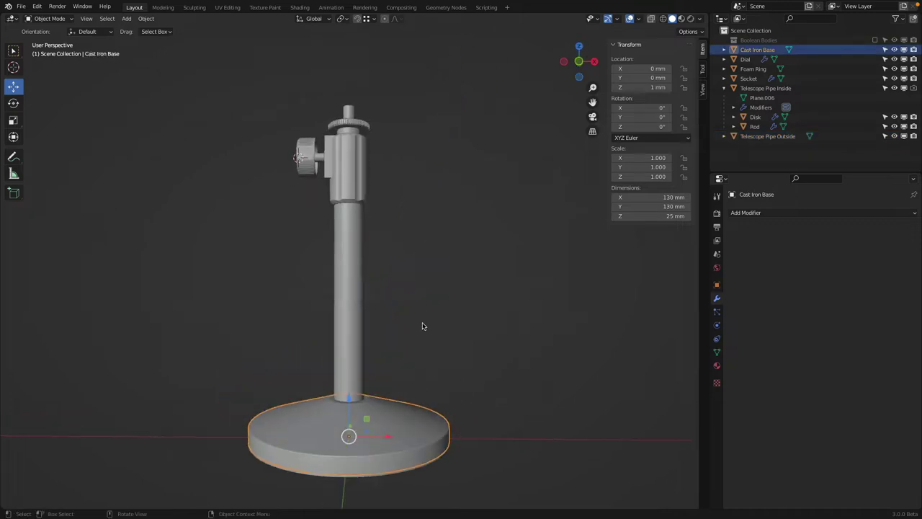
{"action": "key", "text": "Tab"}
{"action": "key", "text": "alt+z"}
{"action": "key", "text": "a"}
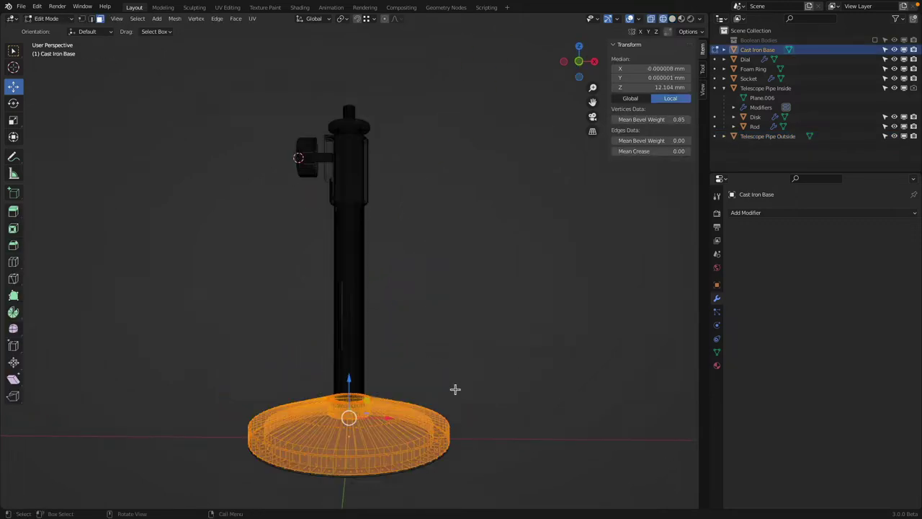
{"action": "mouse_move", "coordinate": [454, 388]}
{"action": "middle_mouse_down"}
{"action": "mouse_move", "coordinate": [451, 340]}
{"action": "mouse_move", "coordinate": [447, 401]}
{"action": "mouse_move", "coordinate": [452, 378]}
{"action": "middle_mouse_up"}
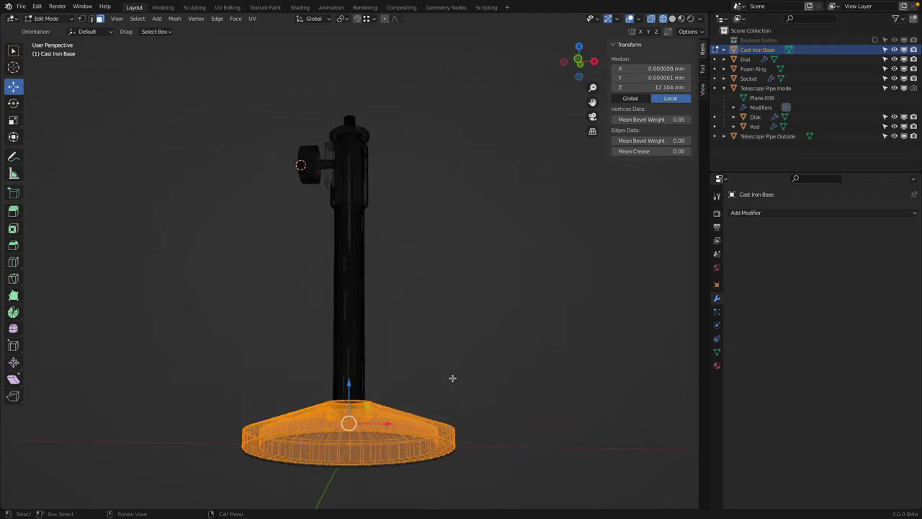
{"action": "key", "text": "Tab"}
{"action": "key", "text": "alt+z"}
{"action": "scroll", "coordinate": [389, 158], "scroll_direction": "up", "scroll_amount": 4}
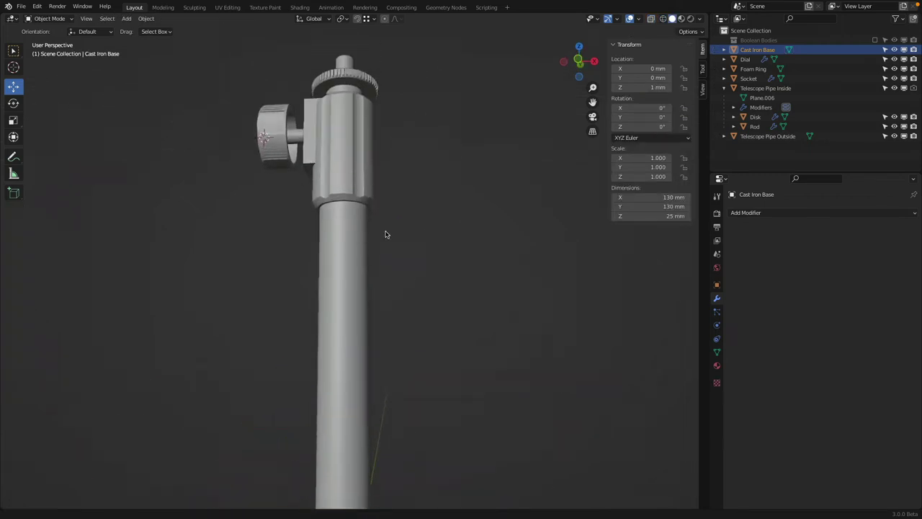
{"action": "middle_click_drag", "start_coordinate": [385, 234], "coordinate": [385, 252]}
Step: Apply the Socket's Bevel, Screw, Grip, Cube Volume and Clean Up Core modifiers
{"action": "left_click", "coordinate": [748, 77]}
{"action": "left_click", "coordinate": [889, 229]}
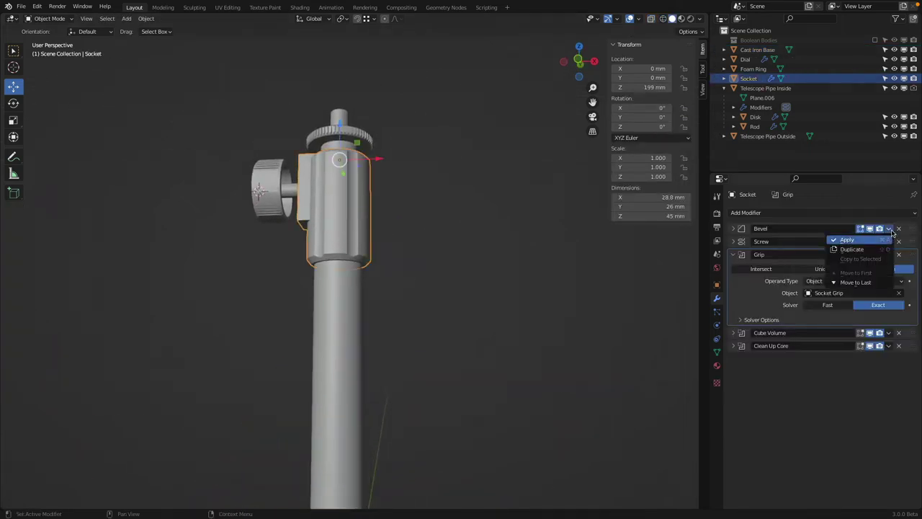
{"action": "left_click", "coordinate": [887, 240]}
{"action": "left_click", "coordinate": [889, 228]}
{"action": "left_click", "coordinate": [887, 240]}
{"action": "left_click", "coordinate": [889, 228]}
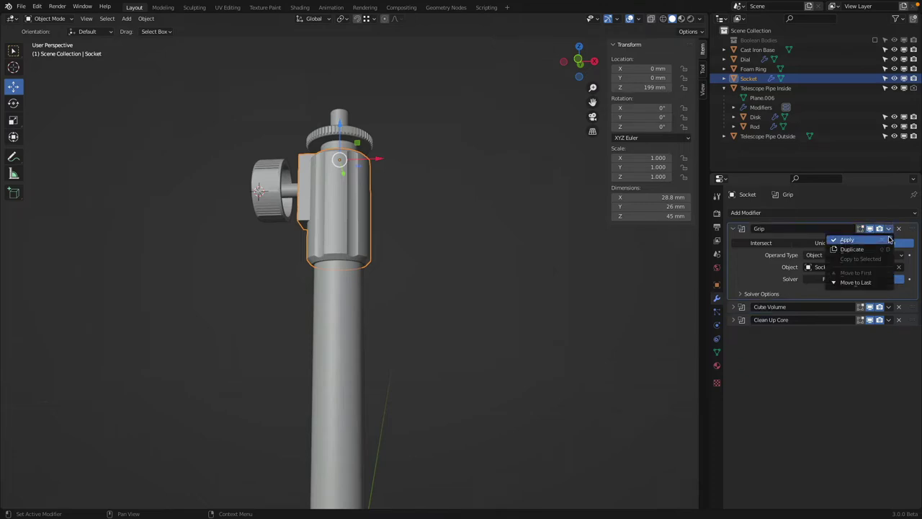
{"action": "left_click", "coordinate": [889, 239]}
{"action": "left_click", "coordinate": [889, 229]}
{"action": "left_click", "coordinate": [888, 239]}
{"action": "left_click", "coordinate": [889, 228]}
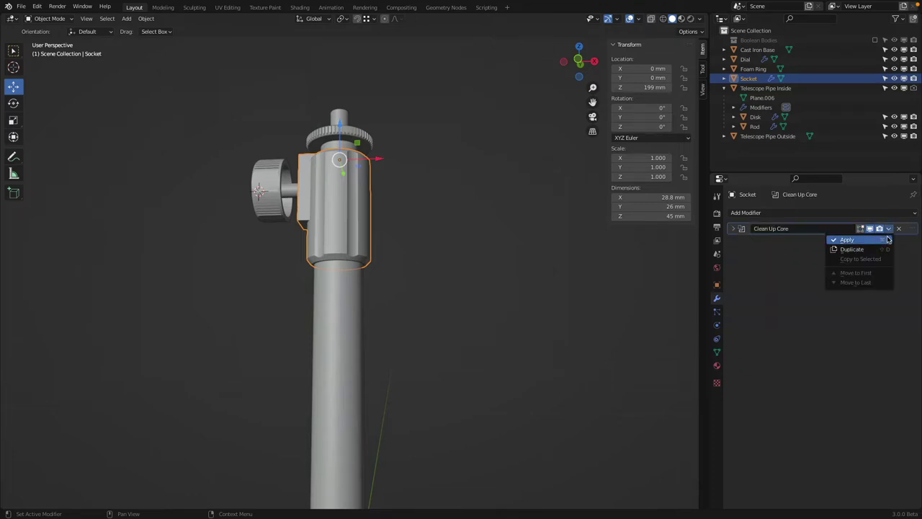
{"action": "left_click", "coordinate": [888, 240]}
Step: Apply the Dial's Bevel, Screw, Boolean and Boolean.001 modifiers, then test-move it
{"action": "left_click", "coordinate": [746, 59]}
{"action": "left_click", "coordinate": [889, 229]}
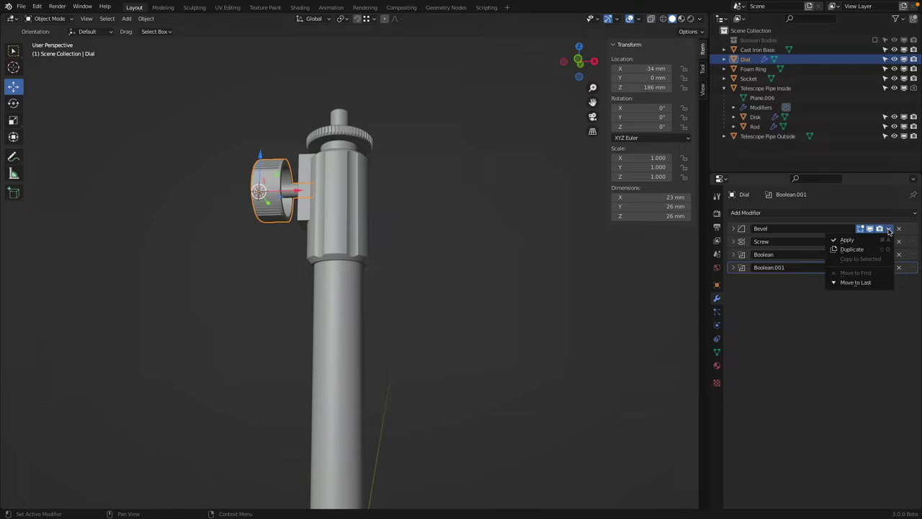
{"action": "left_click", "coordinate": [889, 239]}
{"action": "left_click", "coordinate": [889, 228]}
{"action": "left_click", "coordinate": [889, 239]}
{"action": "left_click", "coordinate": [889, 228]}
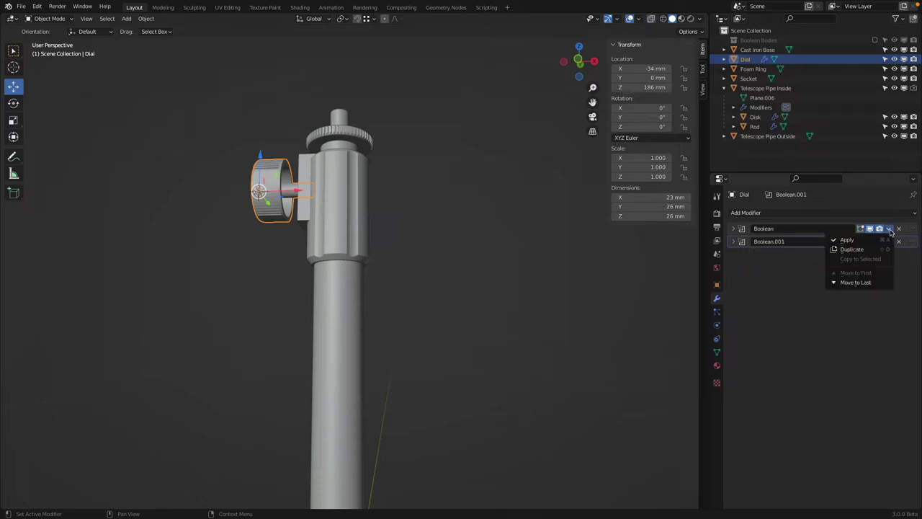
{"action": "left_click", "coordinate": [889, 239]}
{"action": "left_click", "coordinate": [889, 228]}
{"action": "left_click", "coordinate": [889, 239]}
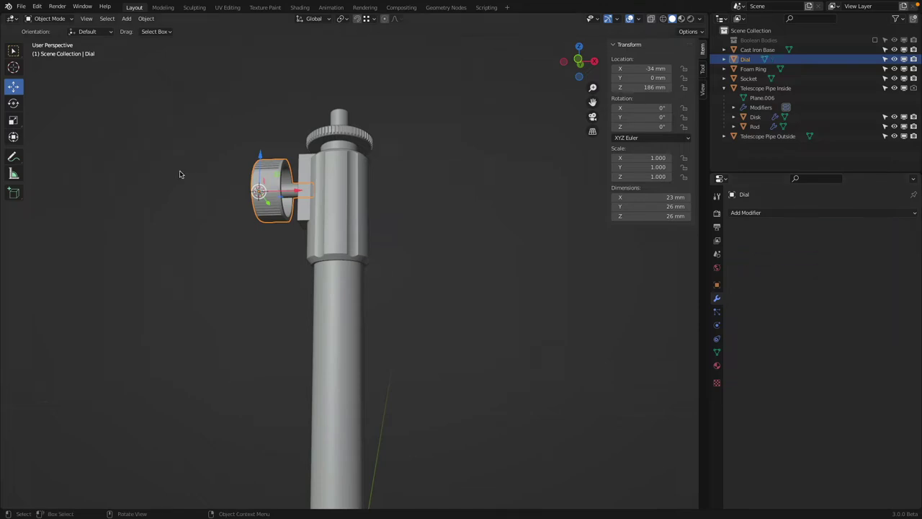
{"action": "key", "text": "g"}
{"action": "key", "text": "Escape"}
{"action": "scroll", "coordinate": [301, 159], "scroll_direction": "down", "scroll_amount": 3}
Step: Apply the Disk's Bevel, Screw and Boolean modifiers
{"action": "left_click", "coordinate": [755, 117]}
{"action": "left_click", "coordinate": [889, 228]}
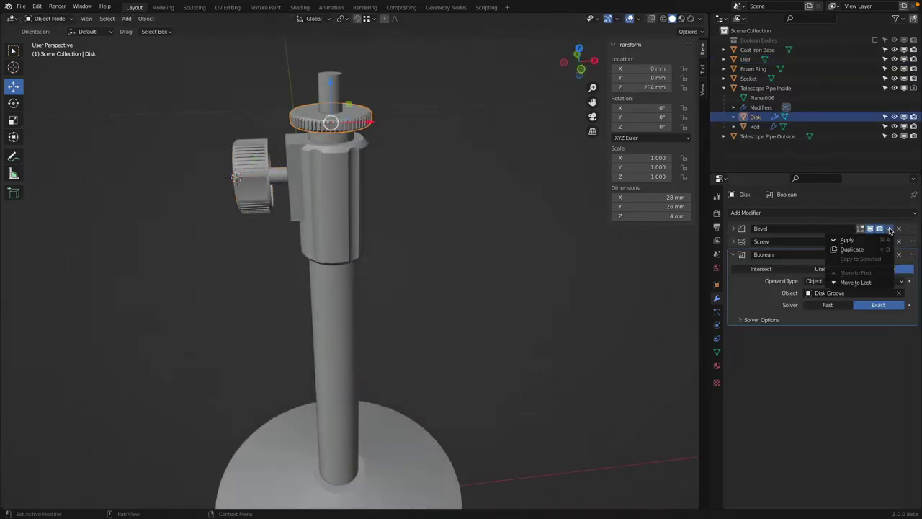
{"action": "left_click", "coordinate": [889, 239]}
{"action": "left_click", "coordinate": [889, 228]}
{"action": "left_click", "coordinate": [889, 239]}
{"action": "left_click", "coordinate": [889, 228]}
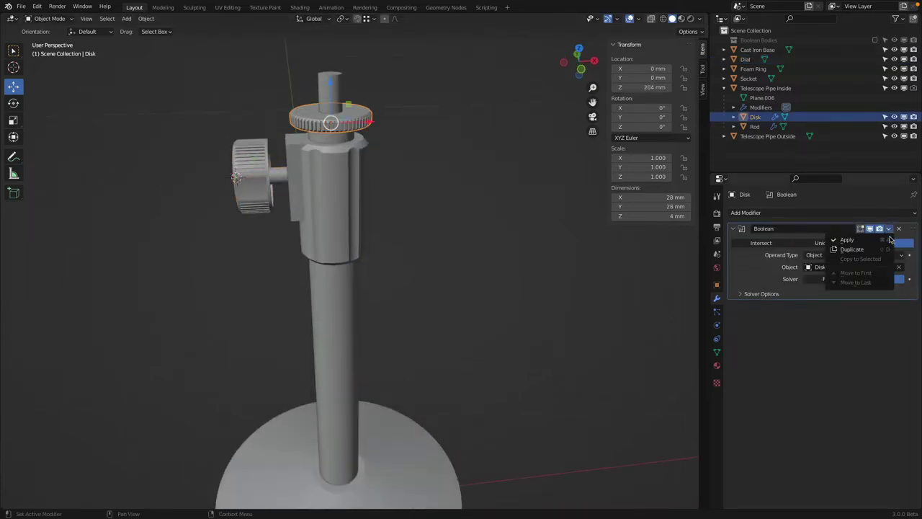
{"action": "left_click", "coordinate": [891, 238]}
Step: Apply the Screw modifier on the Rod and on Telescope Pipe Inside
{"action": "left_click", "coordinate": [330, 80]}
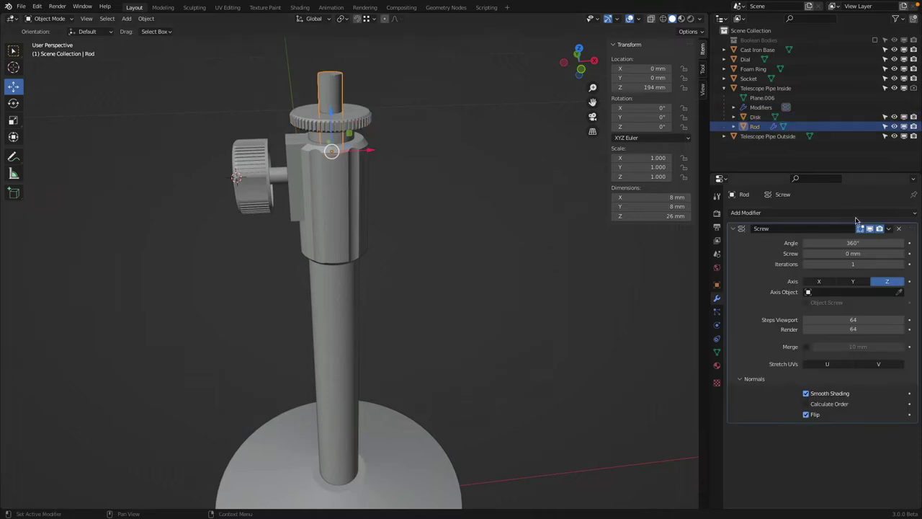
{"action": "left_click", "coordinate": [890, 229]}
{"action": "left_click", "coordinate": [890, 239]}
{"action": "left_click", "coordinate": [315, 134]}
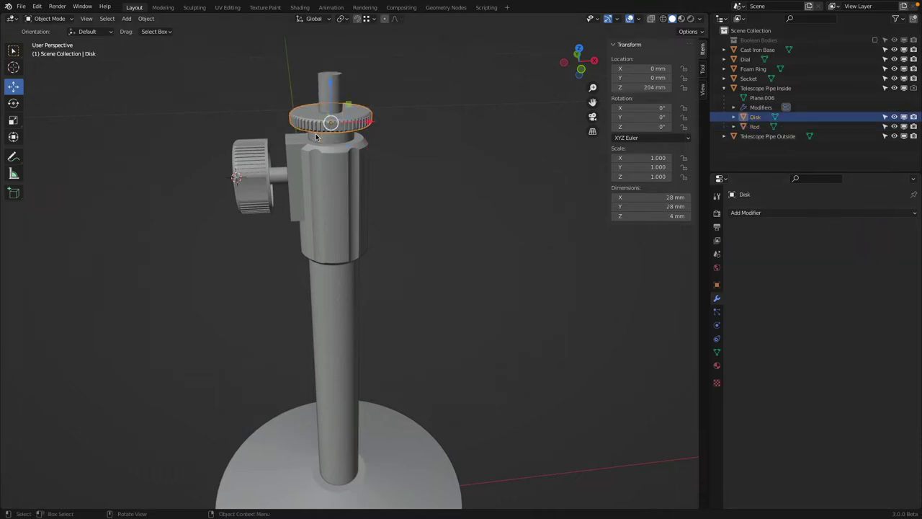
{"action": "left_click", "coordinate": [315, 133]}
{"action": "left_click", "coordinate": [890, 229]}
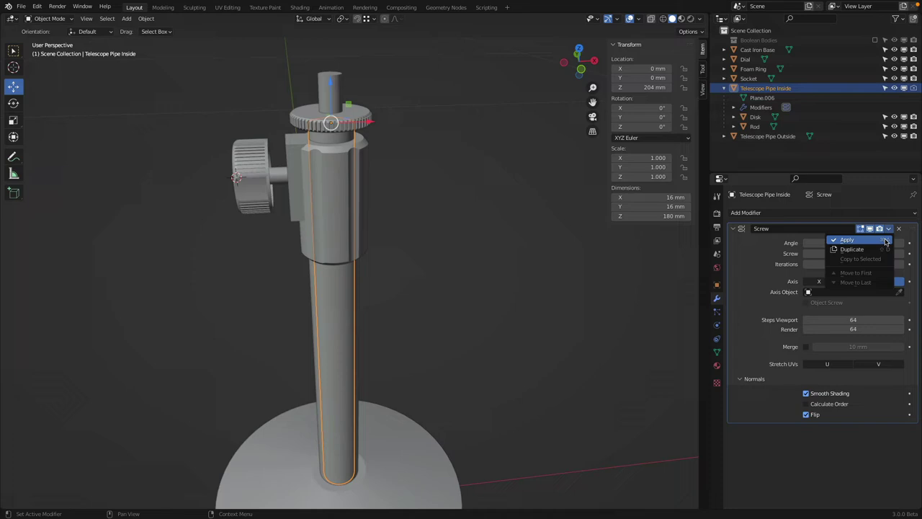
{"action": "left_click", "coordinate": [891, 240]}
Step: In front view, test-rotate the Dial and cancel to confirm it's intact
{"action": "key", "text": "KP_1"}
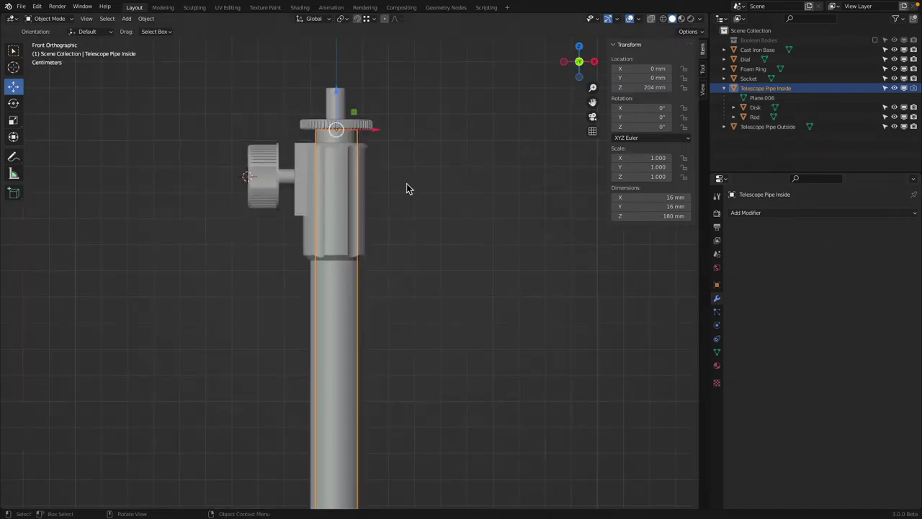
{"action": "left_click", "coordinate": [254, 180]}
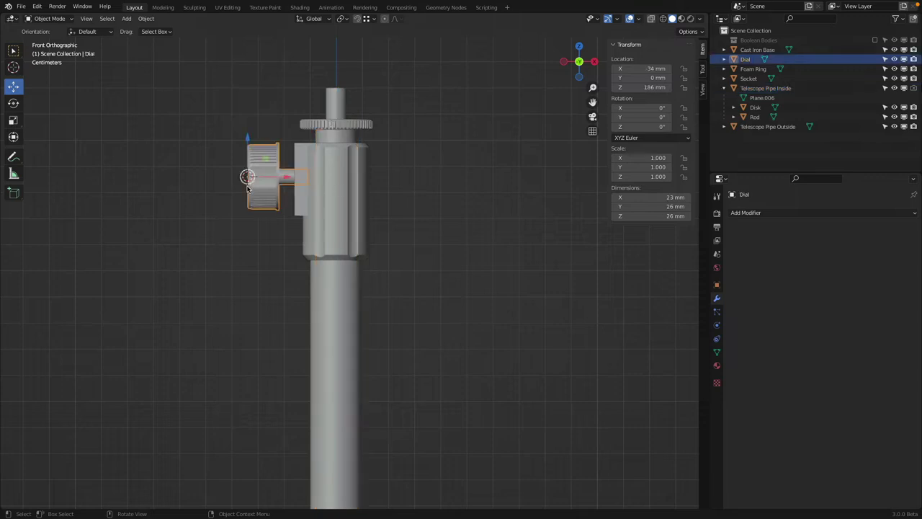
{"action": "key", "text": "r"}
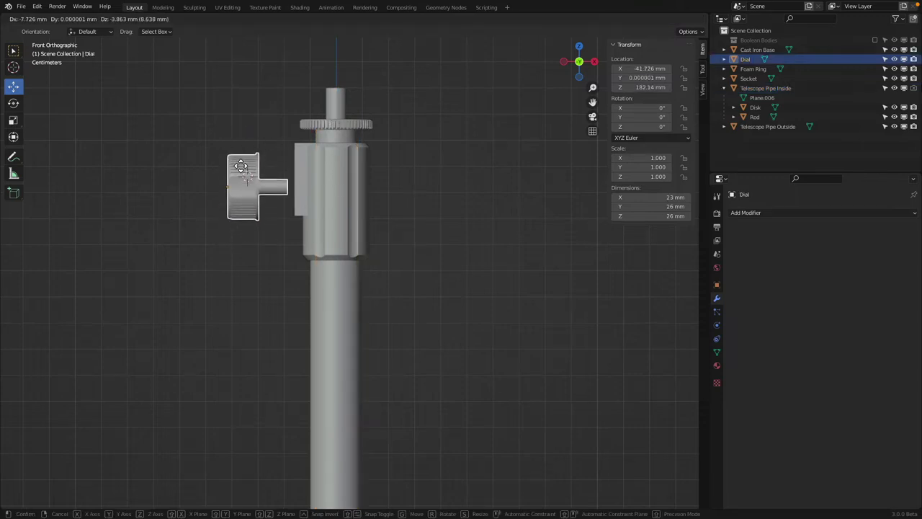
{"action": "key", "text": "Escape"}
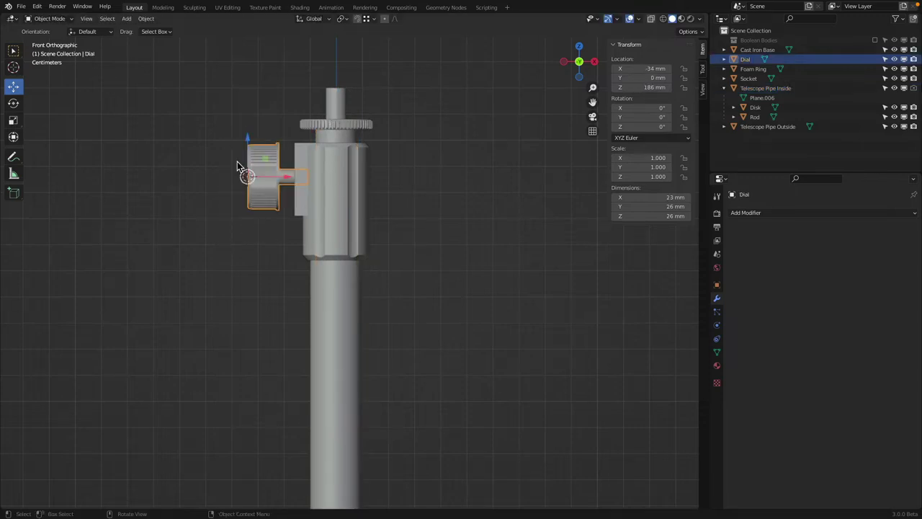
Step: Show the Boolean Bodies collection and delete its seven cutter objects
{"action": "left_click", "coordinate": [875, 40]}
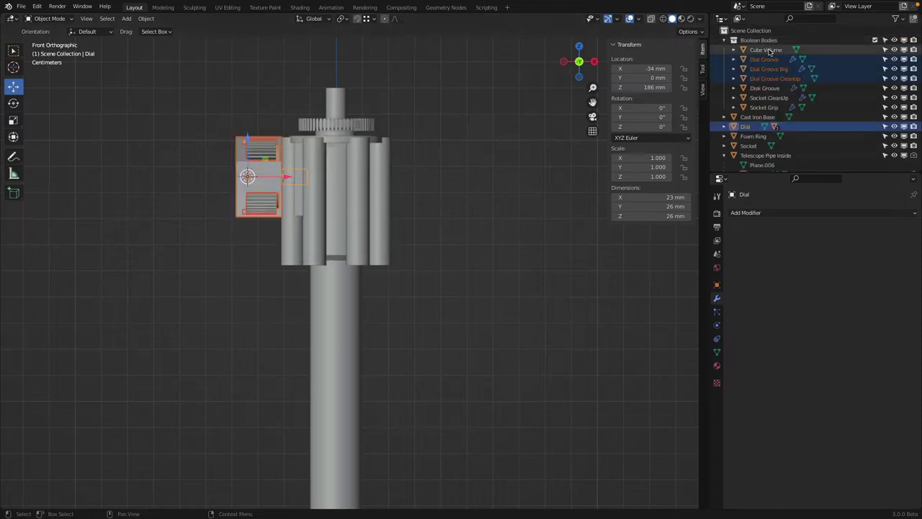
{"action": "left_click", "coordinate": [765, 50]}
{"action": "left_click", "coordinate": [768, 108], "text": "shift"}
{"action": "middle_click_drag", "start_coordinate": [408, 117], "coordinate": [434, 163]}
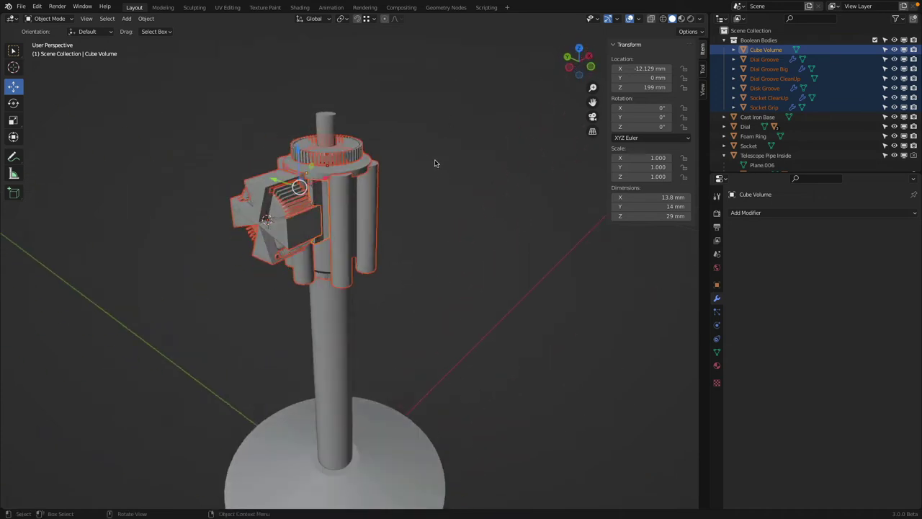
{"action": "key", "text": "Delete"}
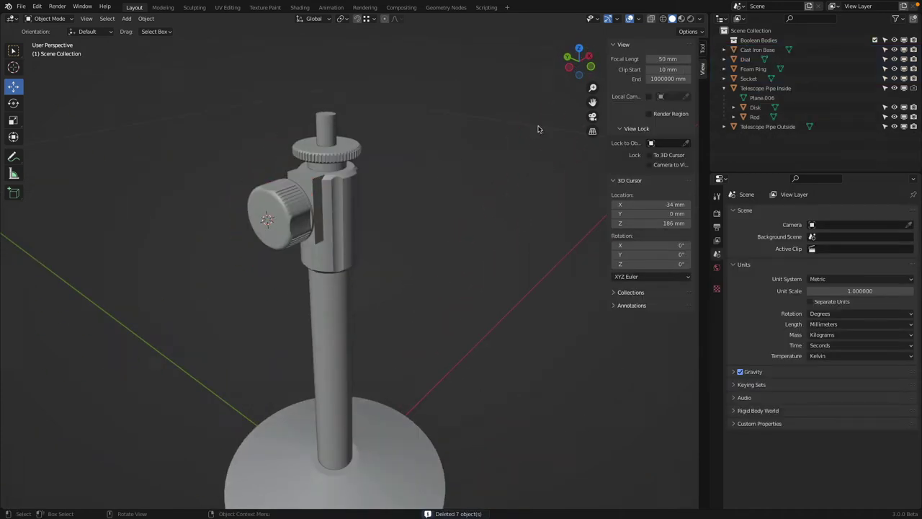
Step: Delete the empty Boolean Bodies collection and return to front view
{"action": "left_click", "coordinate": [749, 40]}
{"action": "key", "text": "Delete"}
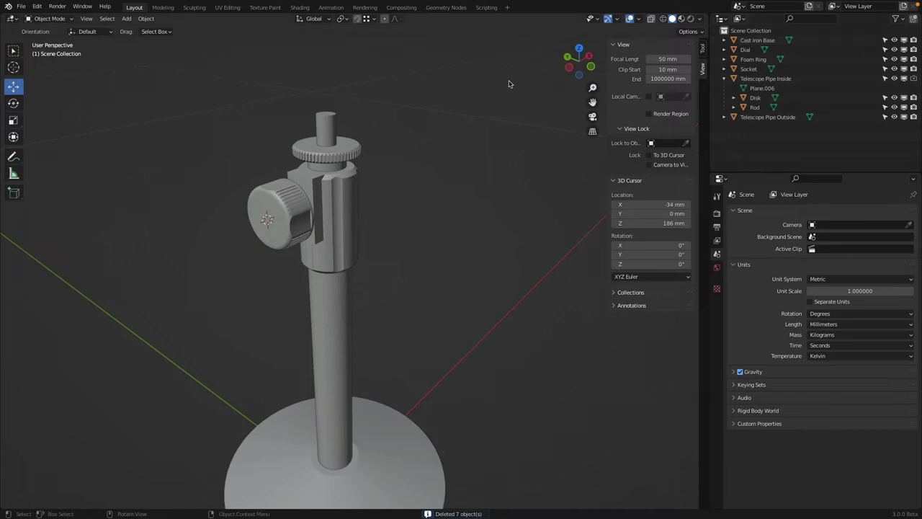
{"action": "left_click", "coordinate": [724, 78]}
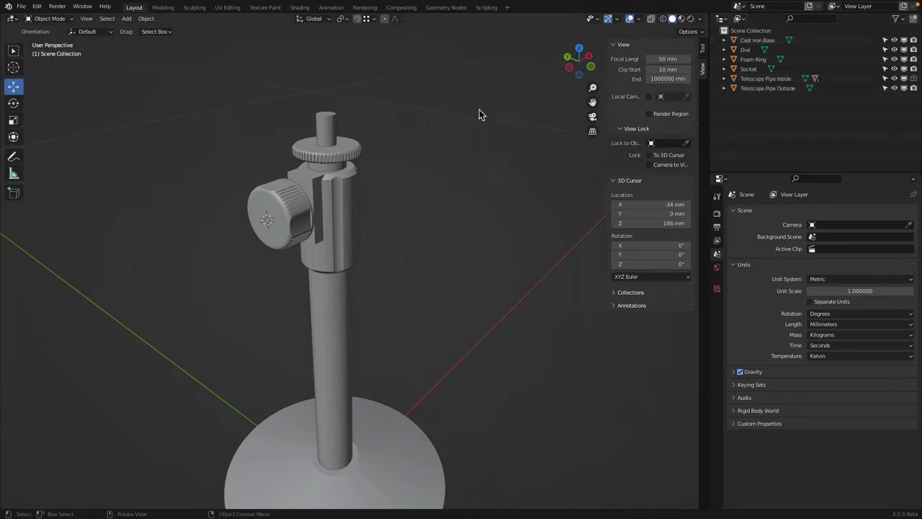
{"action": "key", "text": "KP_1"}
{"action": "scroll", "coordinate": [473, 142], "scroll_direction": "down", "scroll_amount": 3}
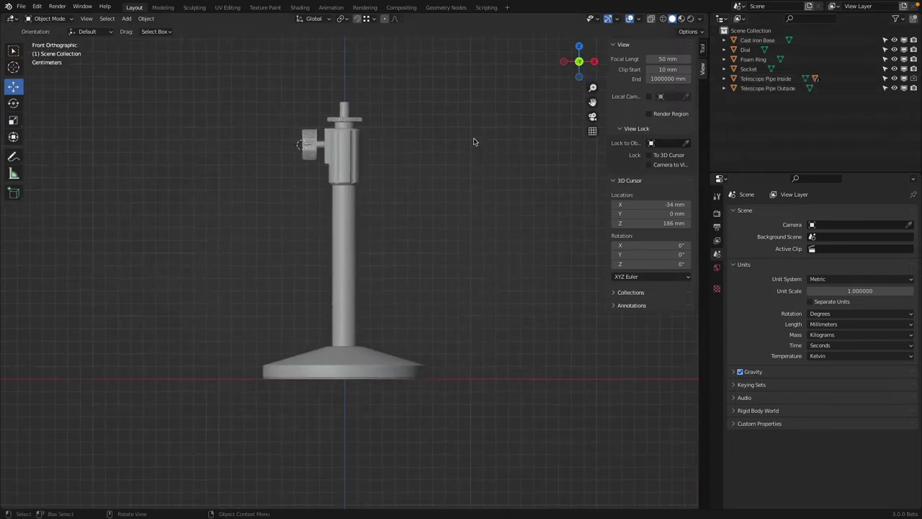
{"action": "left_click", "coordinate": [338, 142]}
{"action": "key", "text": "Tab"}
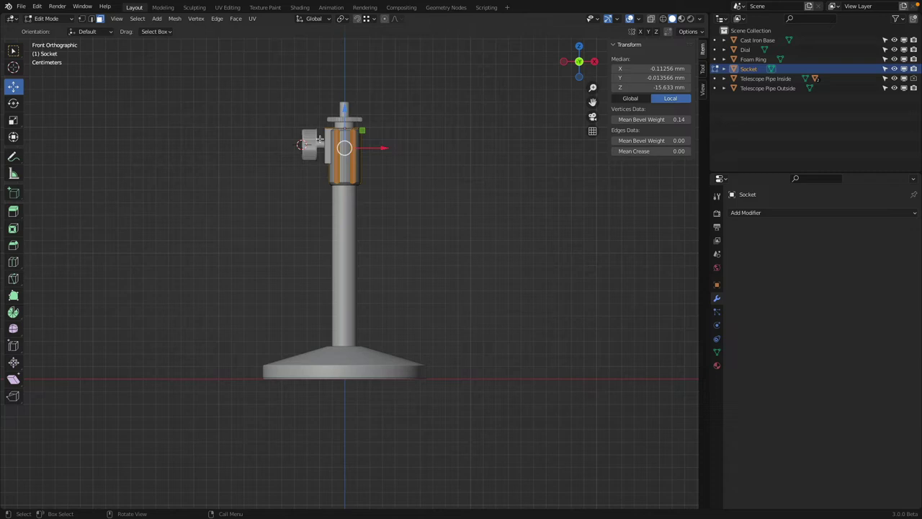
{"action": "scroll", "coordinate": [339, 142], "scroll_direction": "up", "scroll_amount": 3}
{"action": "middle_click_drag", "start_coordinate": [321, 23], "coordinate": [321, 206], "text": "shift"}
{"action": "scroll", "coordinate": [321, 207], "scroll_direction": "up", "scroll_amount": 2}
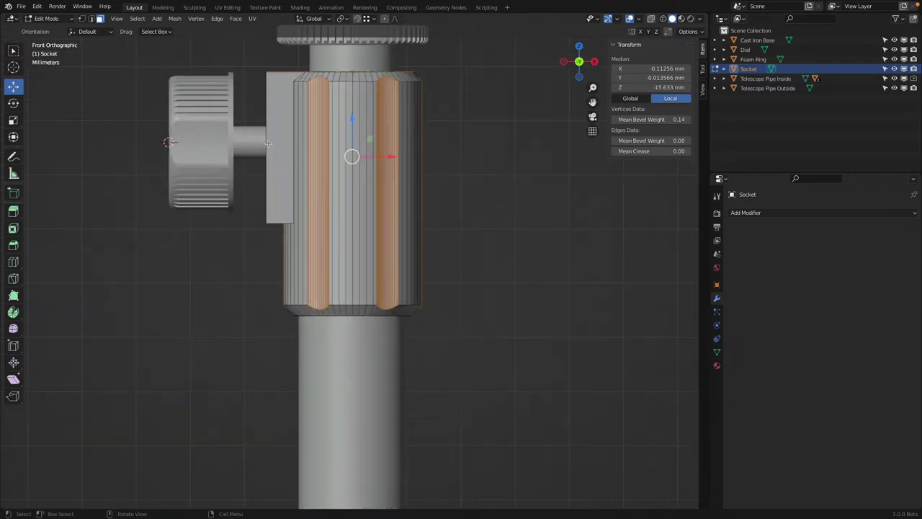
{"action": "key", "text": "Tab"}
{"action": "left_click", "coordinate": [210, 120]}
{"action": "key", "text": "Tab"}
{"action": "middle_click_drag", "start_coordinate": [211, 120], "coordinate": [268, 169], "text": "shift"}
{"action": "key", "text": "Tab"}
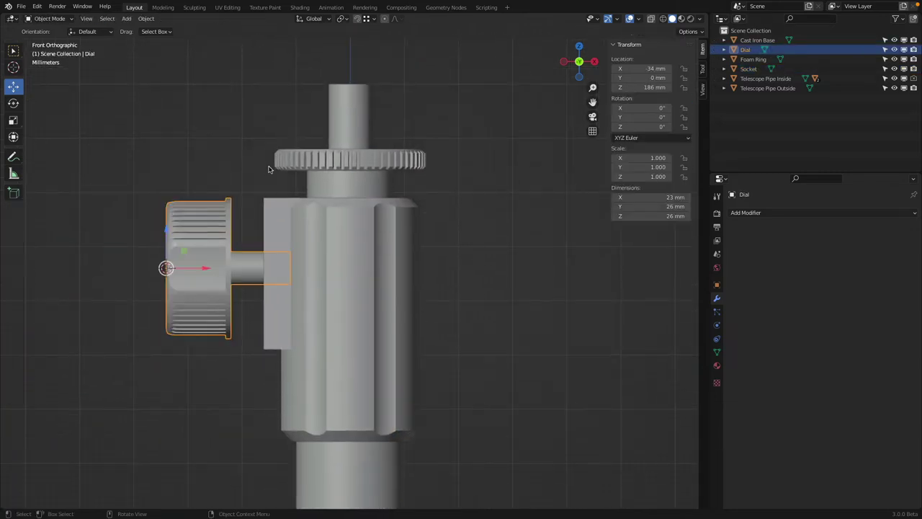
{"action": "left_click", "coordinate": [278, 163]}
{"action": "key", "text": "Tab"}
{"action": "scroll", "coordinate": [274, 158], "scroll_direction": "down", "scroll_amount": 3}
{"action": "key", "text": "Tab"}
{"action": "middle_click_drag", "start_coordinate": [309, 336], "coordinate": [311, 281], "text": "shift"}
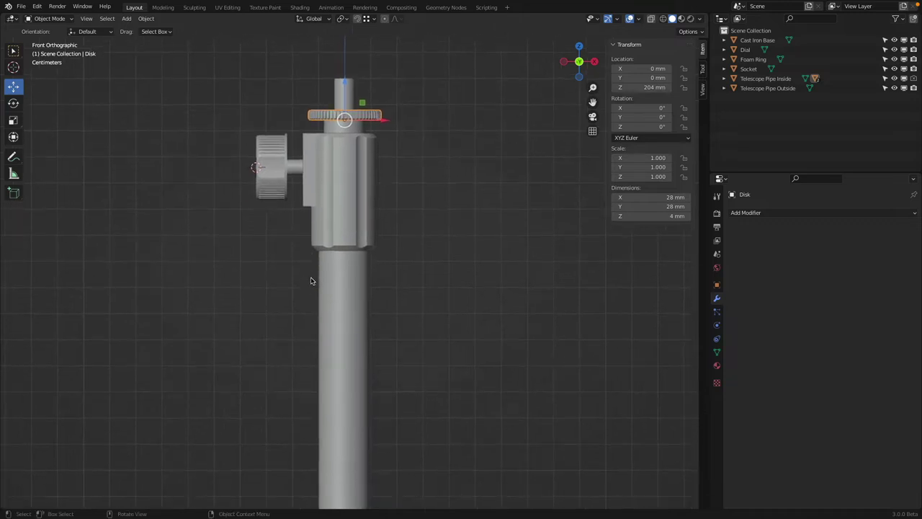
{"action": "scroll", "coordinate": [331, 253], "scroll_direction": "down", "scroll_amount": 4}
{"action": "left_click", "coordinate": [322, 186]}
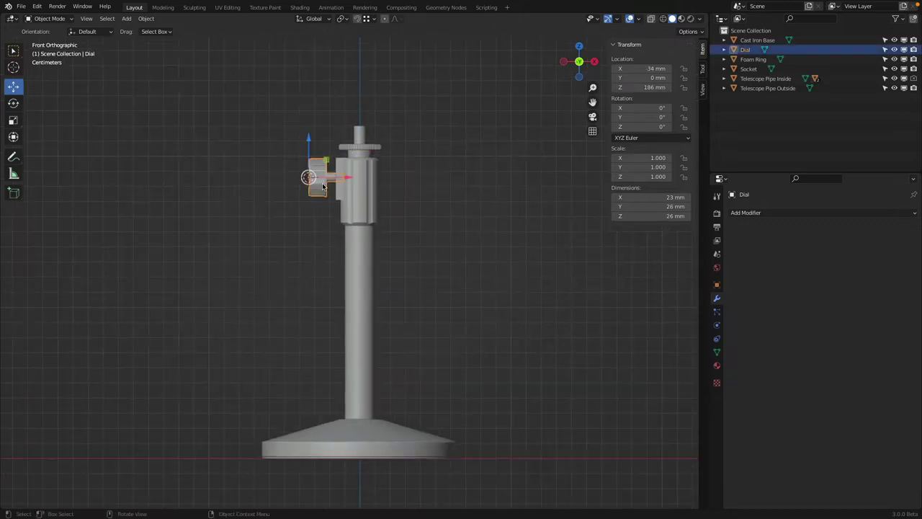
{"action": "left_click", "coordinate": [359, 155]}
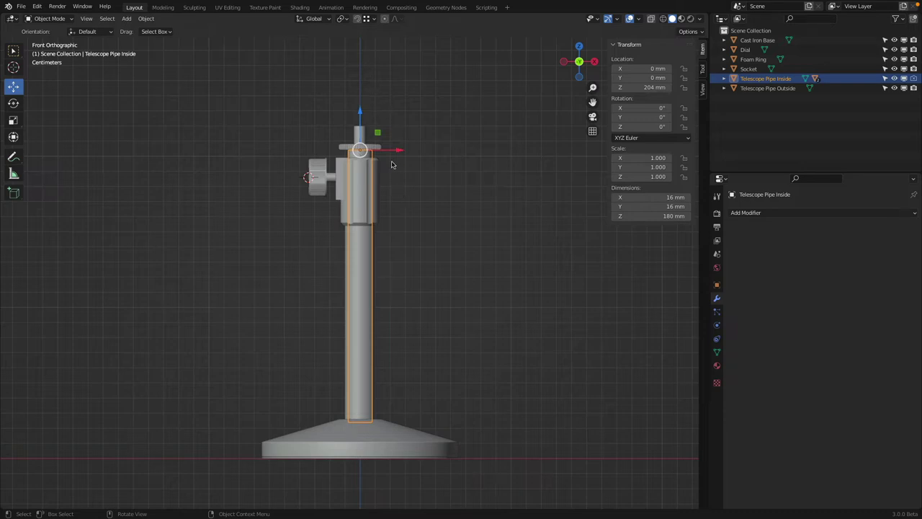
{"action": "left_click", "coordinate": [383, 143]}
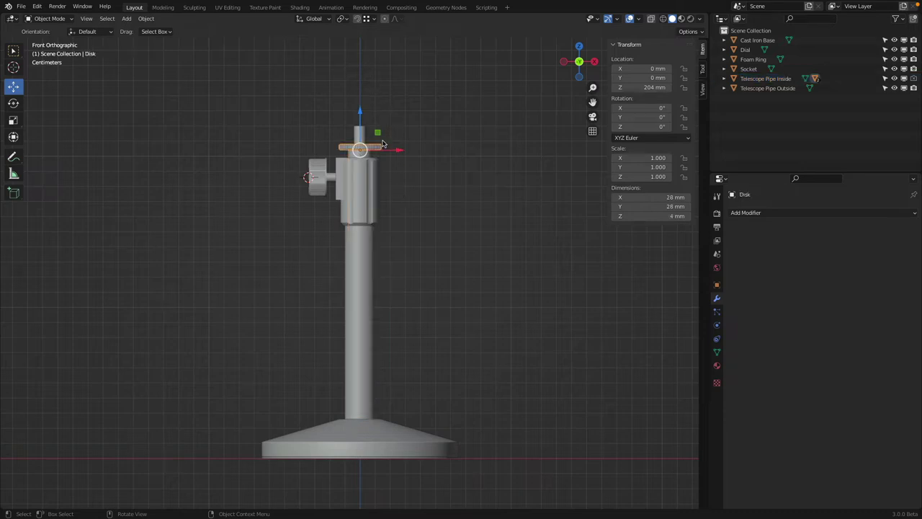
{"action": "scroll", "coordinate": [376, 133], "scroll_direction": "up", "scroll_amount": 2}
{"action": "middle_click_drag", "start_coordinate": [376, 134], "coordinate": [355, 213], "text": "shift"}
{"action": "key", "text": "g"}
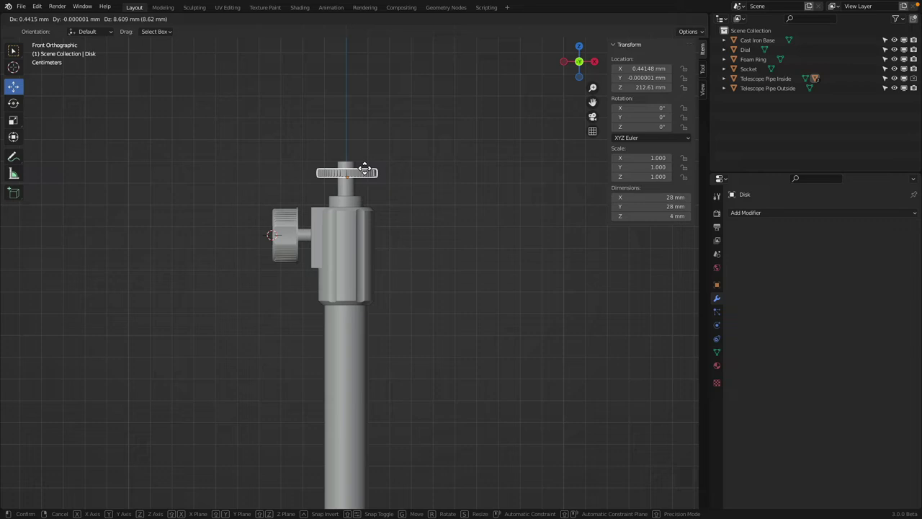
{"action": "key", "text": "Escape"}
{"action": "scroll", "coordinate": [353, 216], "scroll_direction": "down", "scroll_amount": 4}
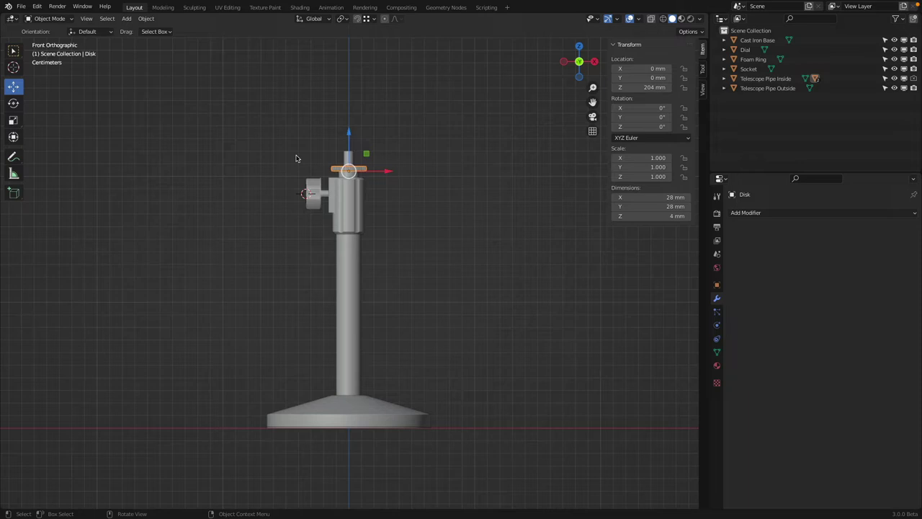
Step: In wireframe, select the Rod and Disk with Telescope Pipe Inside active
{"action": "scroll", "coordinate": [352, 214], "scroll_direction": "up", "scroll_amount": 4}
{"action": "middle_click_drag", "start_coordinate": [332, 58], "coordinate": [329, 202], "text": "shift"}
{"action": "left_click", "coordinate": [329, 202], "text": "shift"}
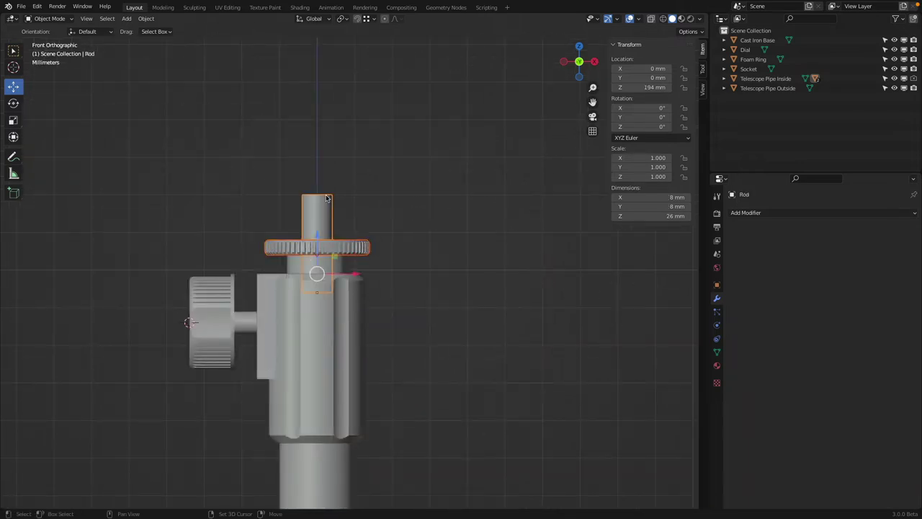
{"action": "key", "text": "z"}
{"action": "left_click", "coordinate": [141, 199]}
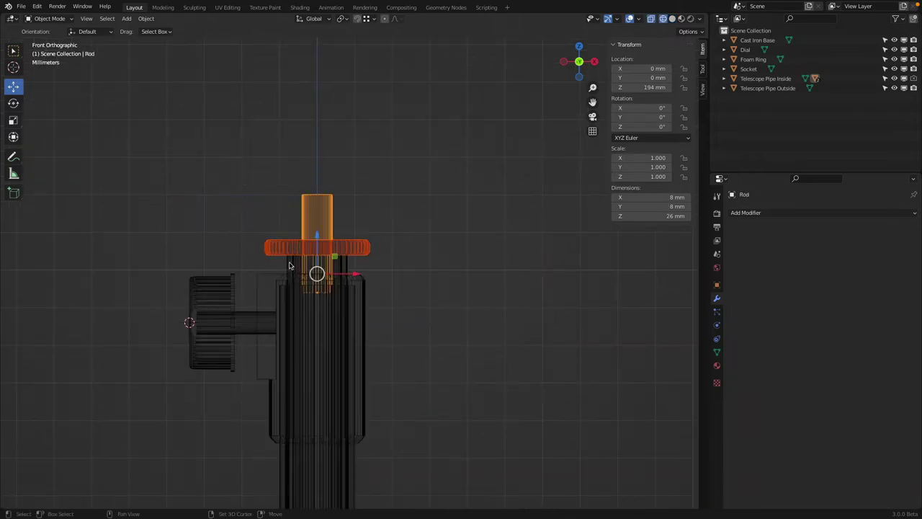
{"action": "left_click", "coordinate": [292, 268], "text": "shift"}
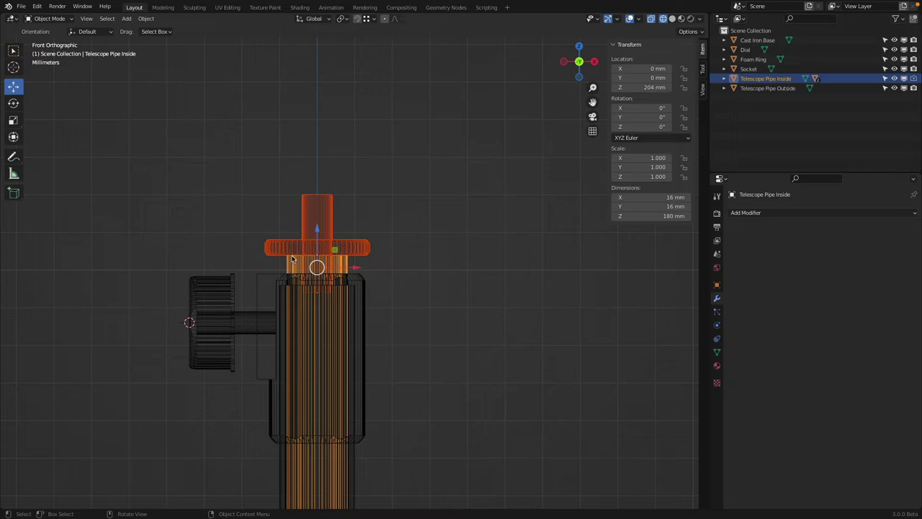
{"action": "key", "text": "ctrl+z"}
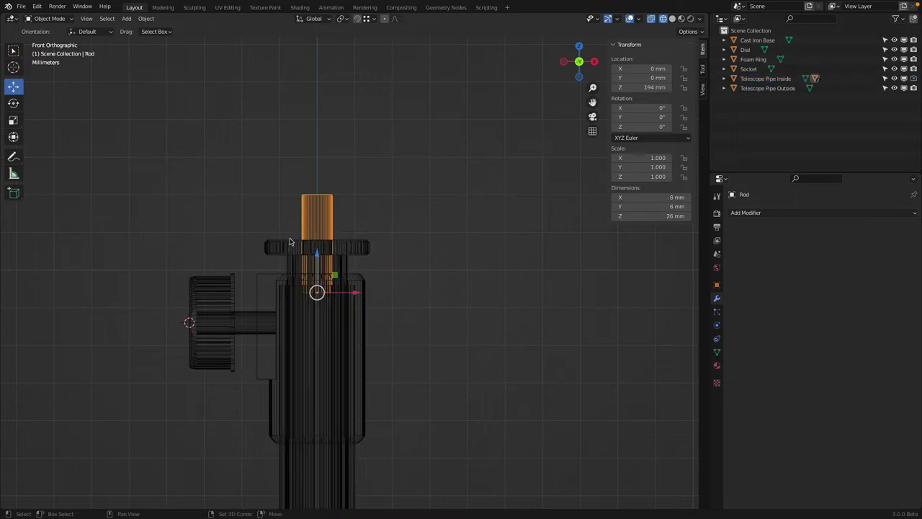
{"action": "key", "text": "ctrl+z"}
{"action": "key", "text": "ctrl+shift+z"}
{"action": "key", "text": "ctrl+shift+z"}
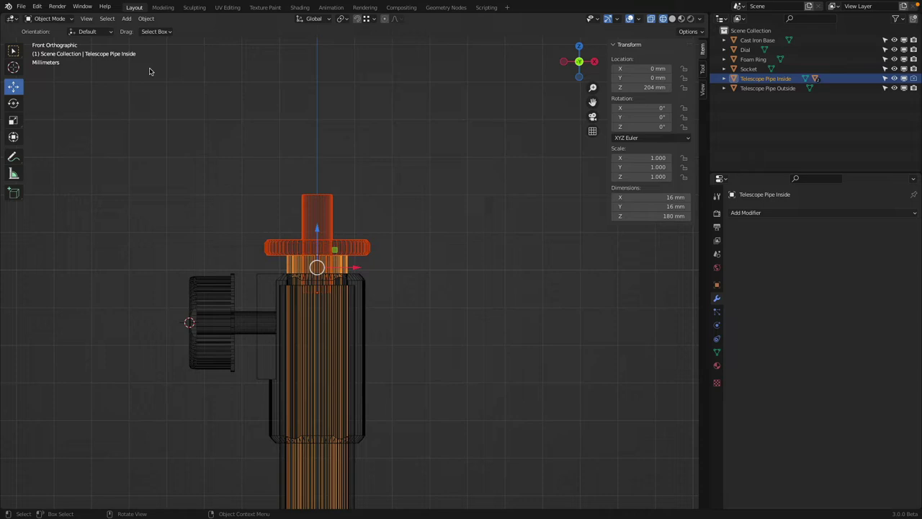
Step: Parent them to Telescope Pipe Inside via Object > Parent, then test-move the pipe
{"action": "left_click", "coordinate": [146, 19]}
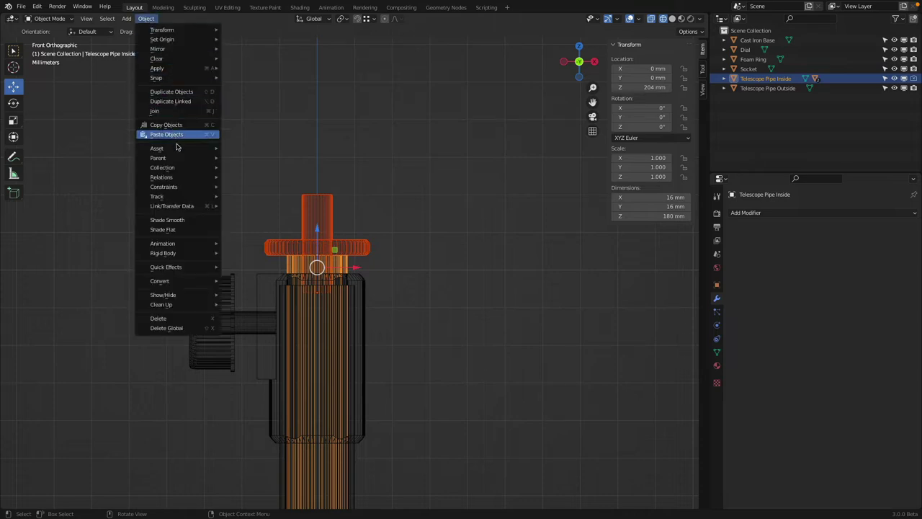
{"action": "mouse_move", "coordinate": [181, 159]}
{"action": "left_click", "coordinate": [249, 164]}
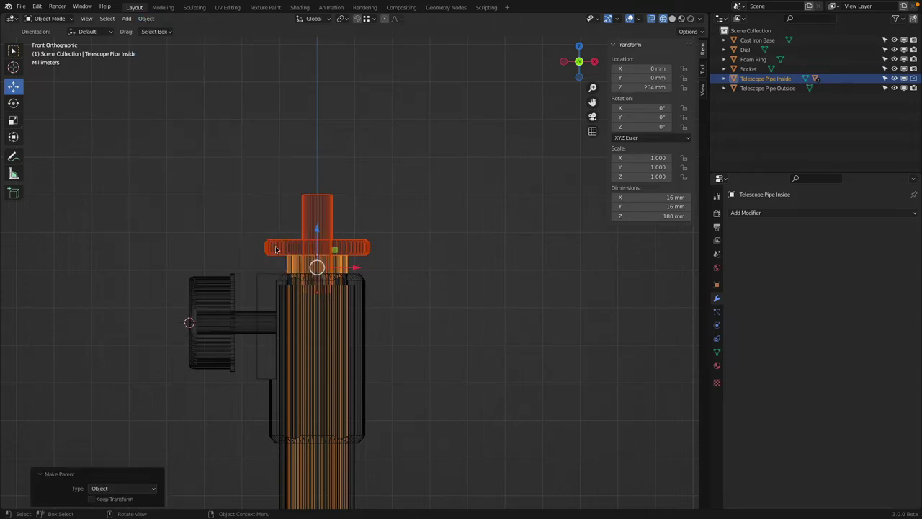
{"action": "left_click", "coordinate": [290, 268]}
{"action": "key", "text": "g"}
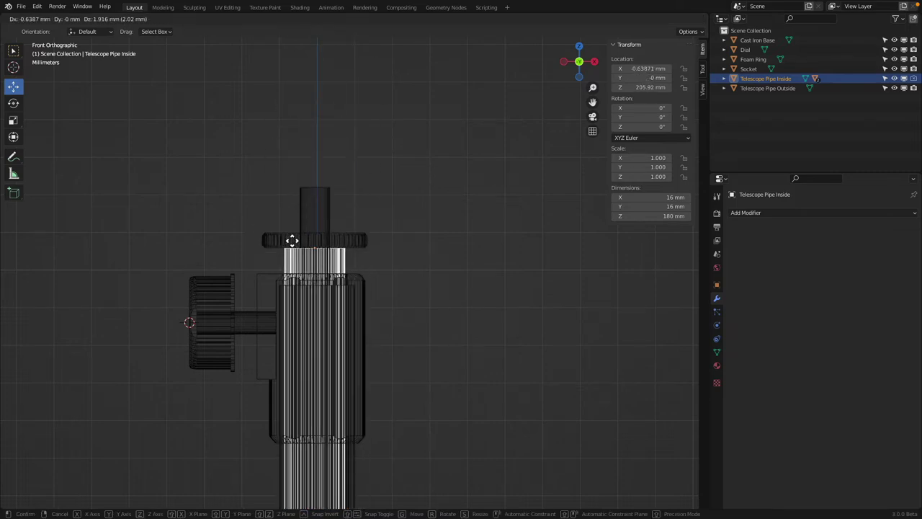
{"action": "key", "text": "Escape"}
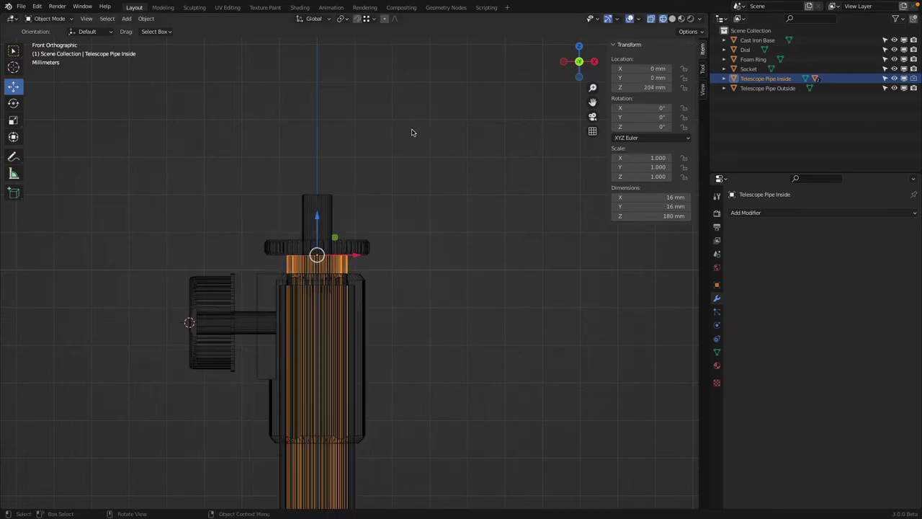
Step: Lock the inner pipe's X and Y location and test that it only moves vertically
{"action": "left_click", "coordinate": [684, 78]}
{"action": "left_click", "coordinate": [684, 68]}
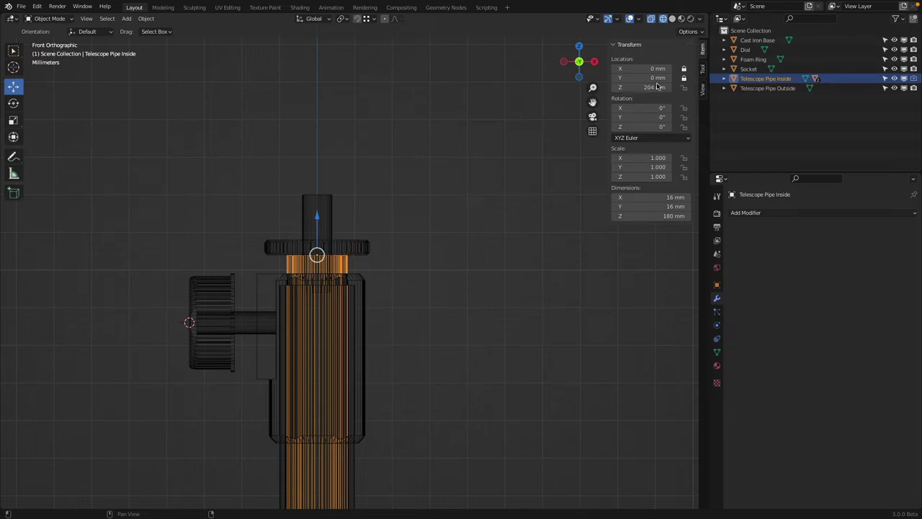
{"action": "key", "text": "g"}
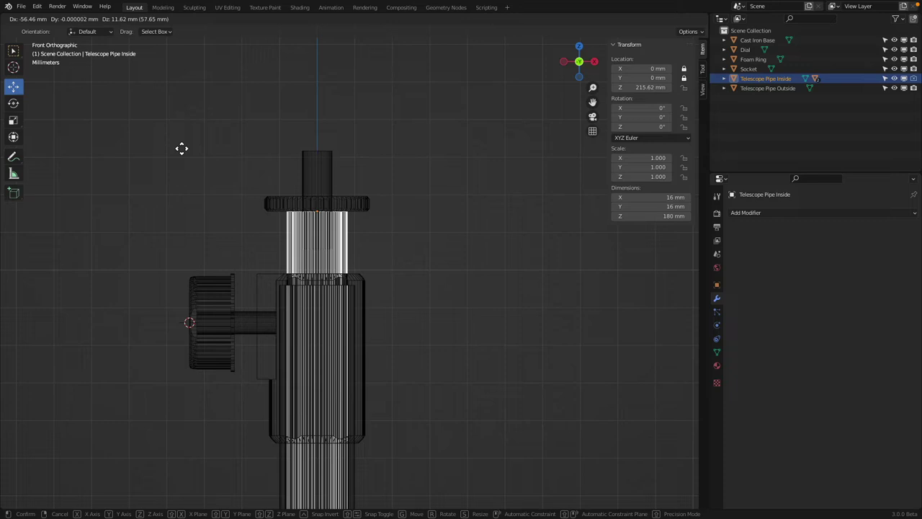
{"action": "key", "text": "Escape"}
{"action": "key", "text": "g"}
{"action": "key", "text": "Escape"}
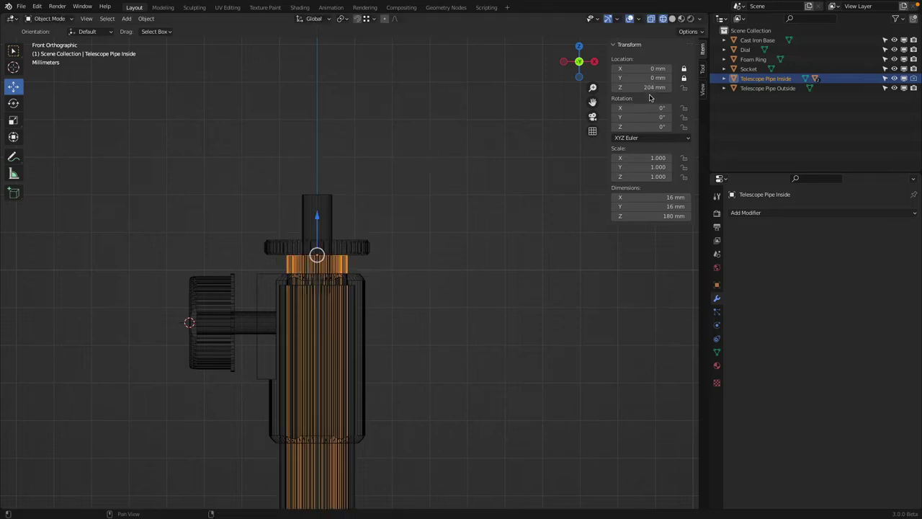
{"action": "key", "text": "g"}
{"action": "key", "text": "Escape"}
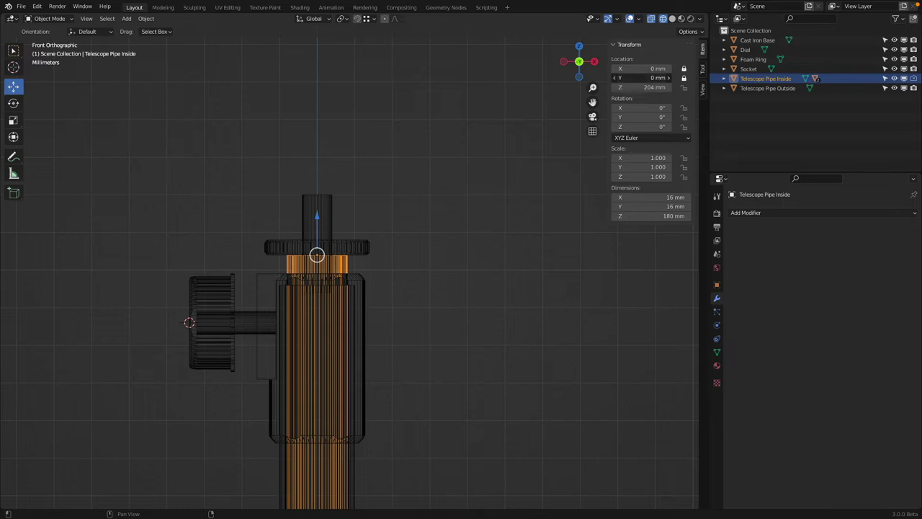
Step: Offset the pipe to Y 50 mm and X 20 mm and trial-move it
{"action": "mouse_move", "coordinate": [644, 77]}
{"action": "left_mouse_down"}
{"action": "mouse_move", "coordinate": [634, 78]}
{"action": "mouse_move", "coordinate": [670, 77]}
{"action": "mouse_move", "coordinate": [659, 68]}
{"action": "left_mouse_up"}
{"action": "left_click", "coordinate": [644, 68]}
{"action": "type", "text": "20"}
{"action": "key", "text": "Return"}
{"action": "key", "text": "g"}
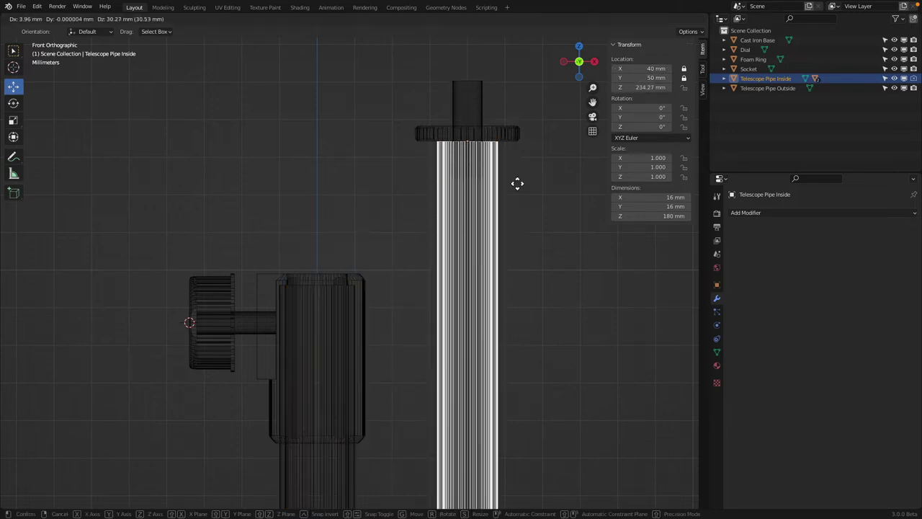
{"action": "key", "text": "Escape"}
{"action": "key", "text": "g"}
{"action": "key", "text": "Escape"}
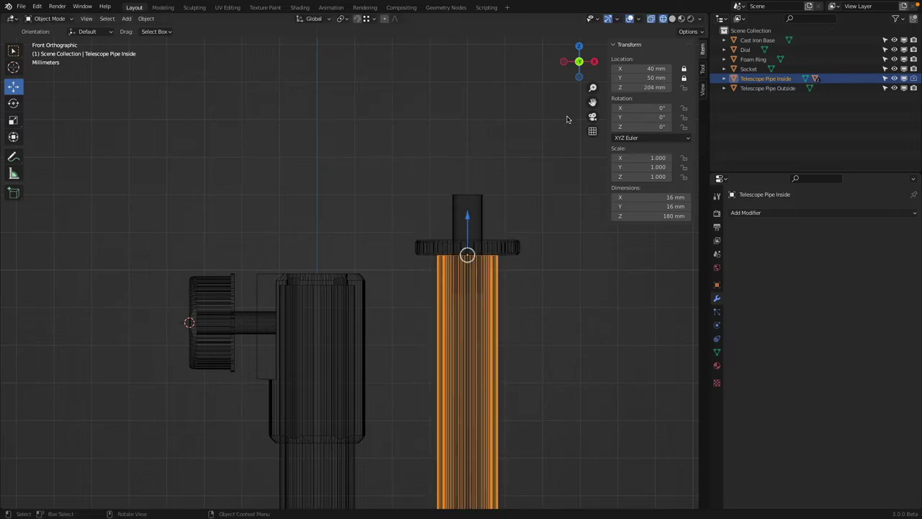
{"action": "key", "text": "g"}
{"action": "key", "text": "Escape"}
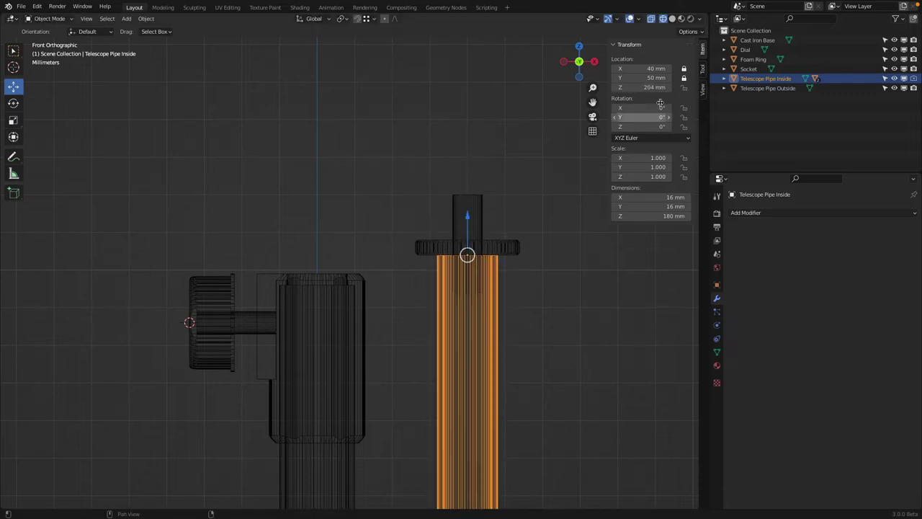
Step: Reset the pipe's Location X and Y both to 0 mm
{"action": "left_click", "coordinate": [652, 68]}
{"action": "type", "text": "0"}
{"action": "key", "text": "Tab"}
{"action": "type", "text": "0"}
{"action": "key", "text": "Return"}
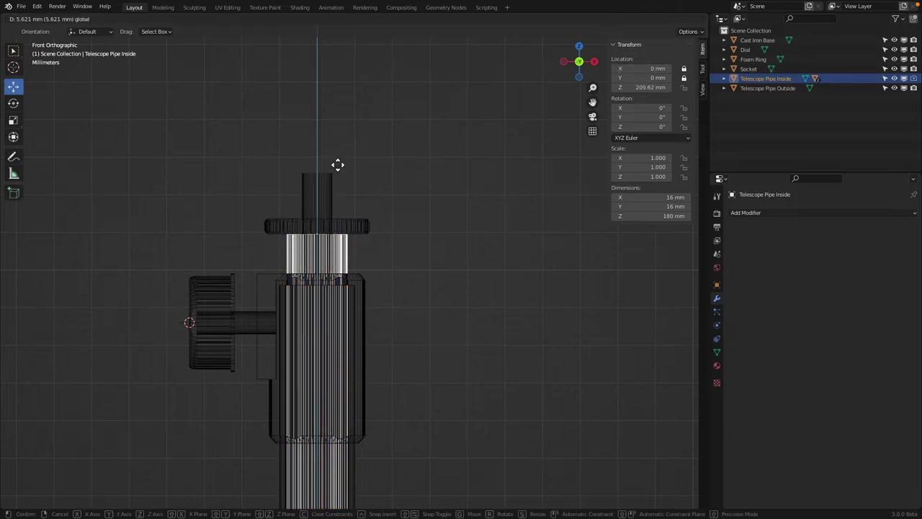
Step: Unlock the pipe's Y location, test a vertical raise, and return to solid shading
{"action": "left_click", "coordinate": [683, 78]}
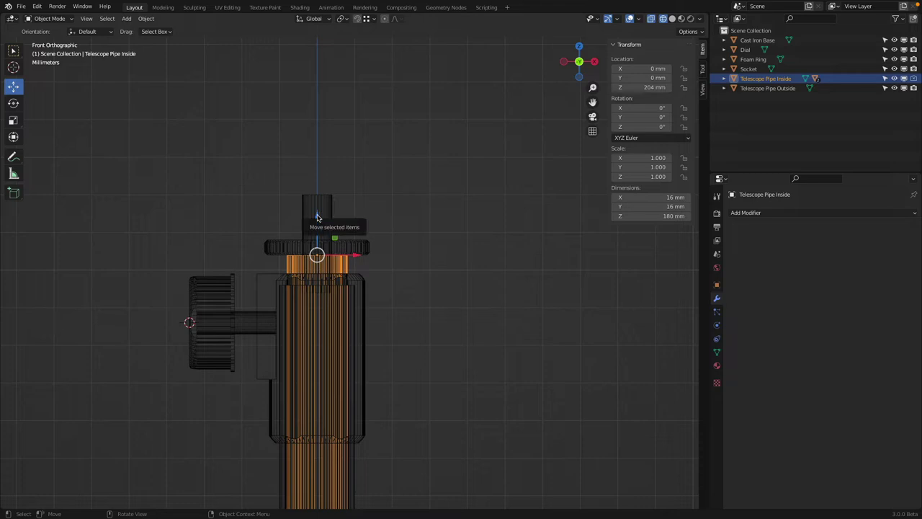
{"action": "left_click_drag", "start_coordinate": [328, 217], "coordinate": [327, 176]}
{"action": "right_click", "coordinate": [327, 176]}
{"action": "scroll", "coordinate": [360, 216], "scroll_direction": "down", "scroll_amount": 3}
{"action": "key", "text": "shift+z"}
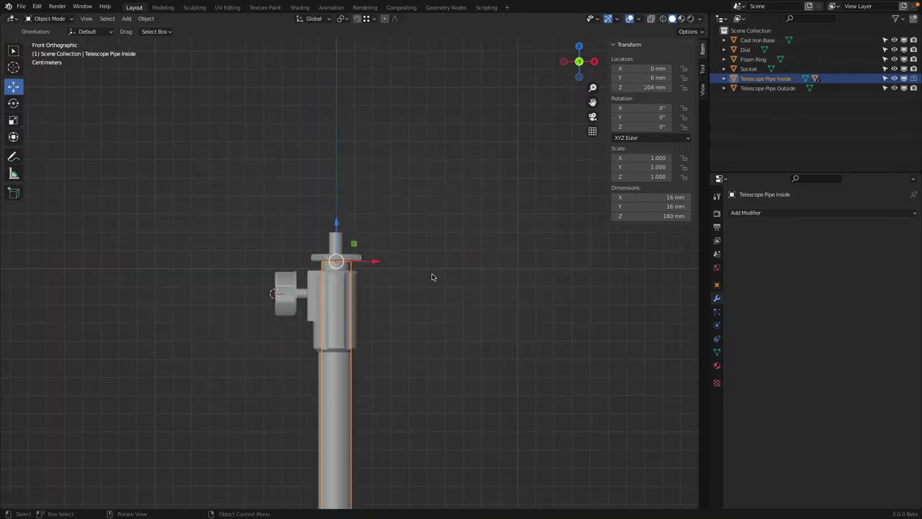
Step: Try parenting the Dial to the Socket, then undo it
{"action": "middle_click_drag", "start_coordinate": [432, 276], "coordinate": [437, 179], "text": "shift"}
{"action": "scroll", "coordinate": [436, 179], "scroll_direction": "down", "scroll_amount": 3}
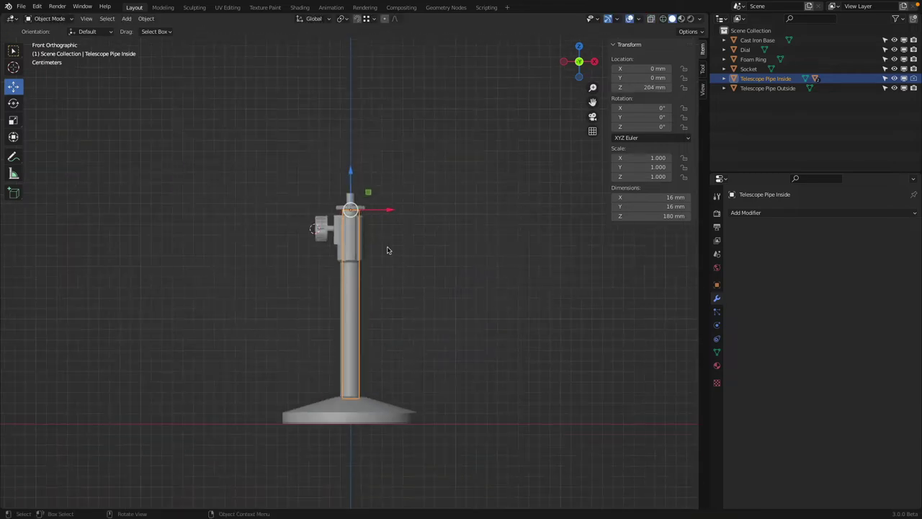
{"action": "scroll", "coordinate": [348, 242], "scroll_direction": "up", "scroll_amount": 5}
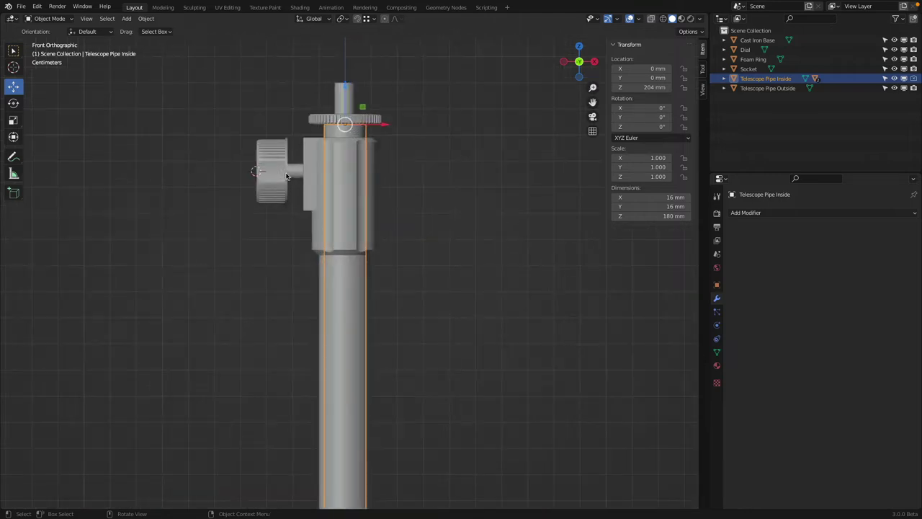
{"action": "left_click", "coordinate": [285, 176]}
{"action": "left_click", "coordinate": [312, 146], "text": "shift"}
{"action": "scroll", "coordinate": [314, 150], "scroll_direction": "down", "scroll_amount": 5}
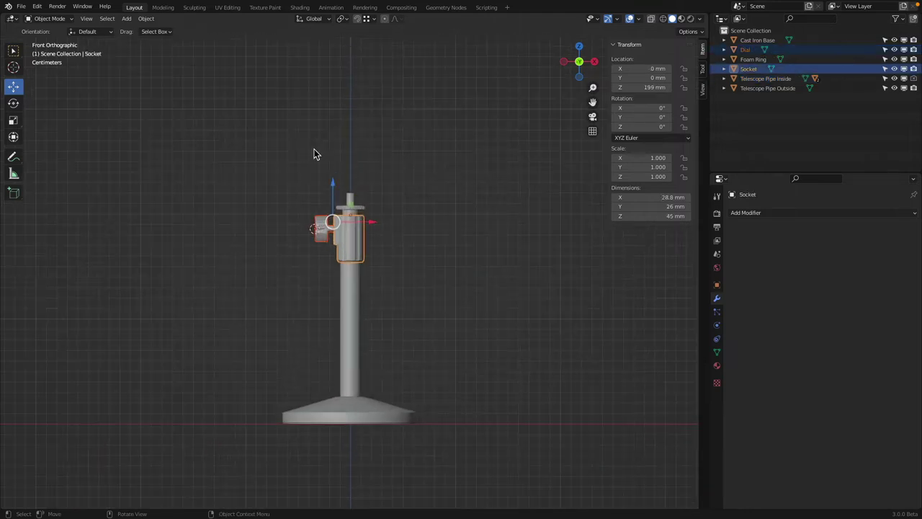
{"action": "key", "text": "ctrl+p"}
{"action": "left_click", "coordinate": [314, 153]}
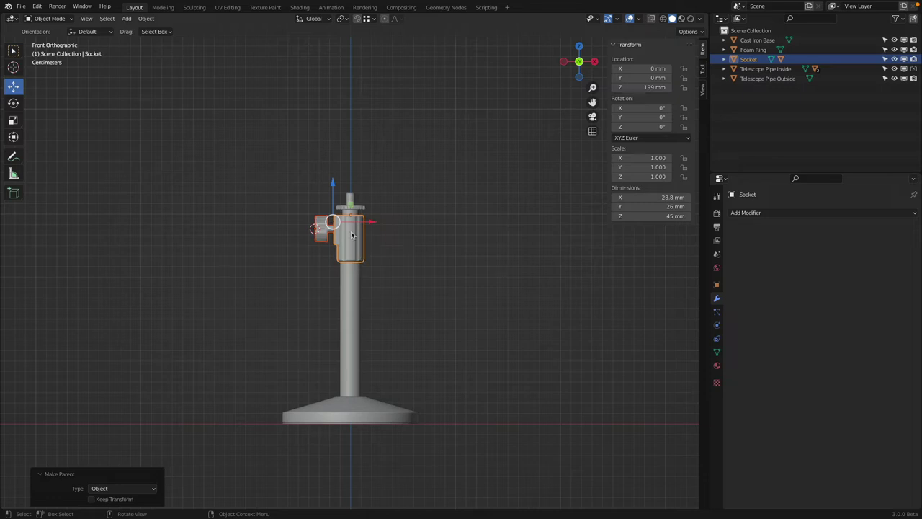
{"action": "scroll", "coordinate": [351, 247], "scroll_direction": "up", "scroll_amount": 2}
{"action": "key", "text": "ctrl+z"}
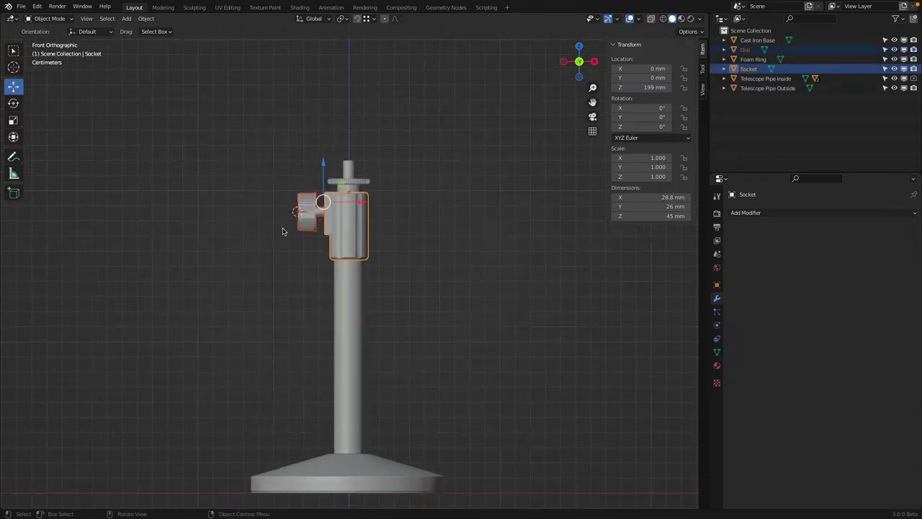
Step: Add Telescope Pipe Outside, Foam Ring and Cast Iron Base to the selection and inspect the base
{"action": "left_click", "coordinate": [336, 289], "text": "shift"}
{"action": "left_click", "coordinate": [302, 494], "text": "shift"}
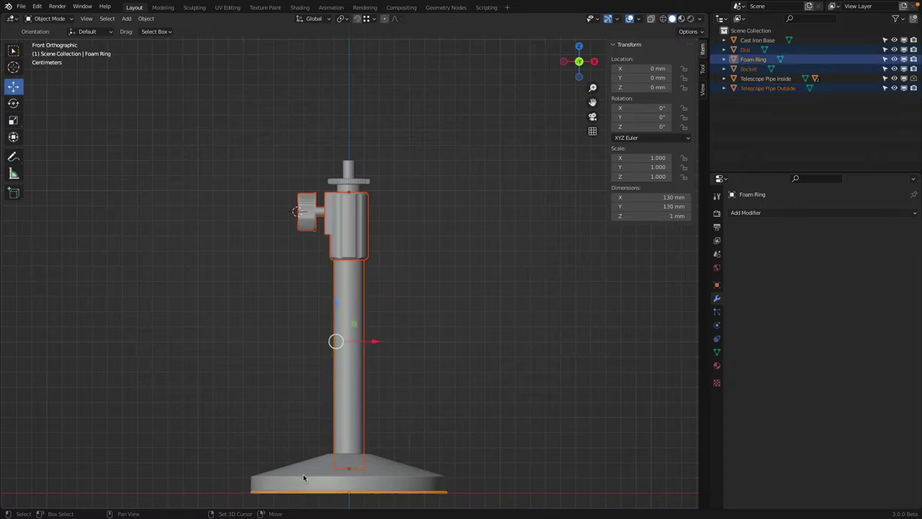
{"action": "left_click", "coordinate": [303, 477], "text": "shift"}
{"action": "middle_click_drag", "start_coordinate": [303, 477], "coordinate": [304, 315]}
{"action": "scroll", "coordinate": [336, 243], "scroll_direction": "up", "scroll_amount": 4}
{"action": "scroll", "coordinate": [356, 250], "scroll_direction": "down", "scroll_amount": 1}
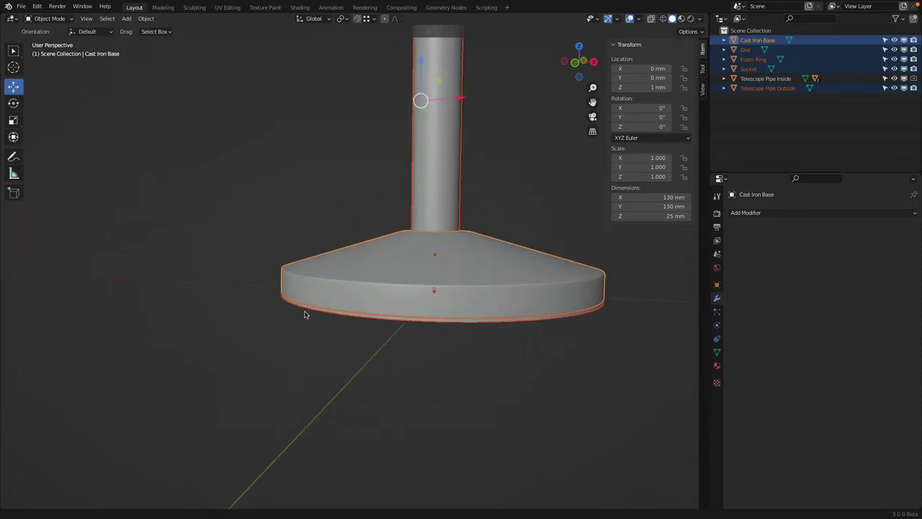
{"action": "key", "text": "KP_1"}
{"action": "scroll", "coordinate": [284, 286], "scroll_direction": "up", "scroll_amount": 4}
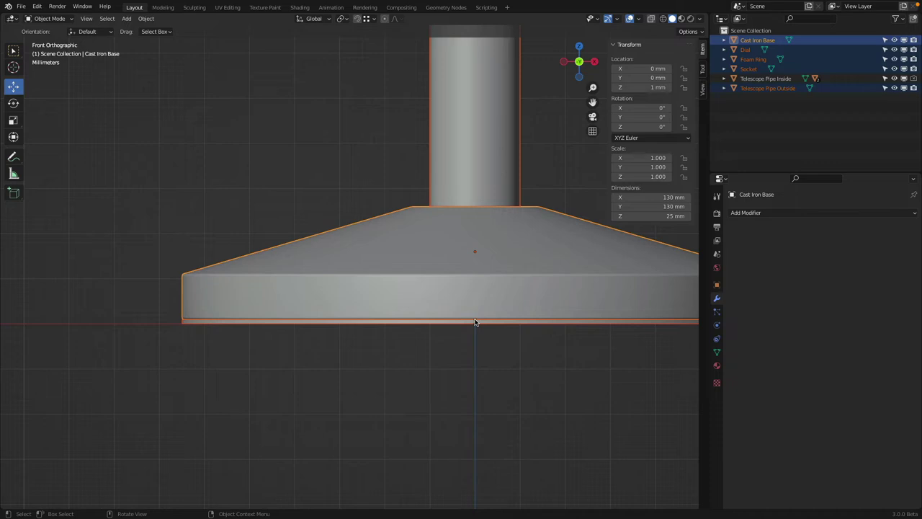
{"action": "scroll", "coordinate": [474, 322], "scroll_direction": "down", "scroll_amount": 7}
{"action": "middle_click_drag", "start_coordinate": [435, 303], "coordinate": [363, 330]}
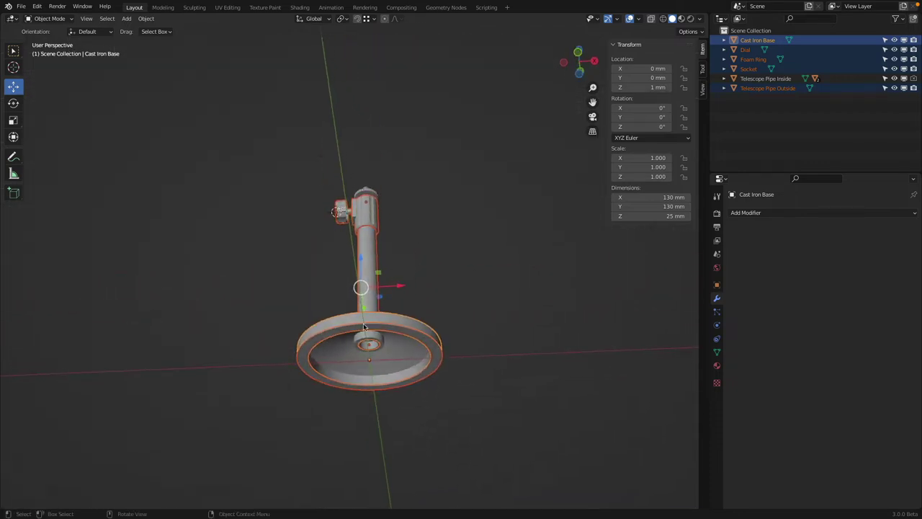
{"action": "scroll", "coordinate": [361, 332], "scroll_direction": "up", "scroll_amount": 3}
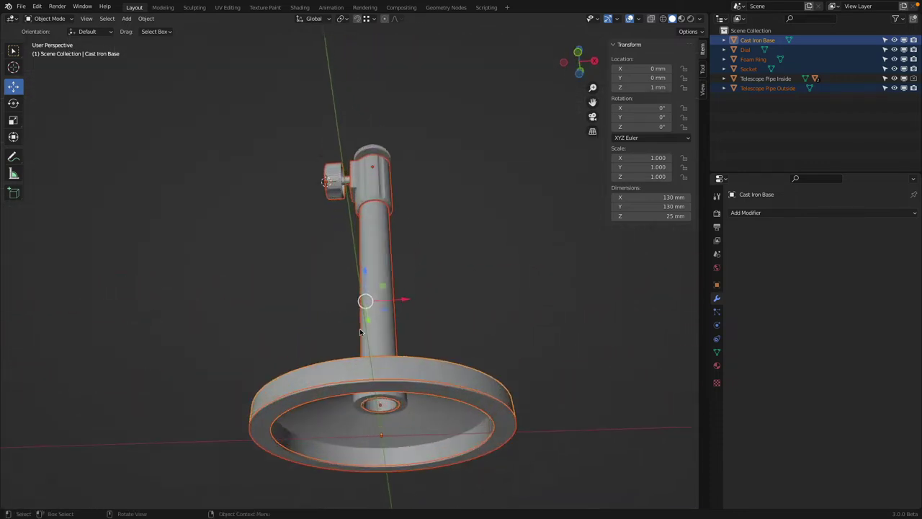
Step: Tell the Foam Ring and Cast Iron Base apart by selecting each in turn
{"action": "left_click", "coordinate": [272, 422], "text": "shift"}
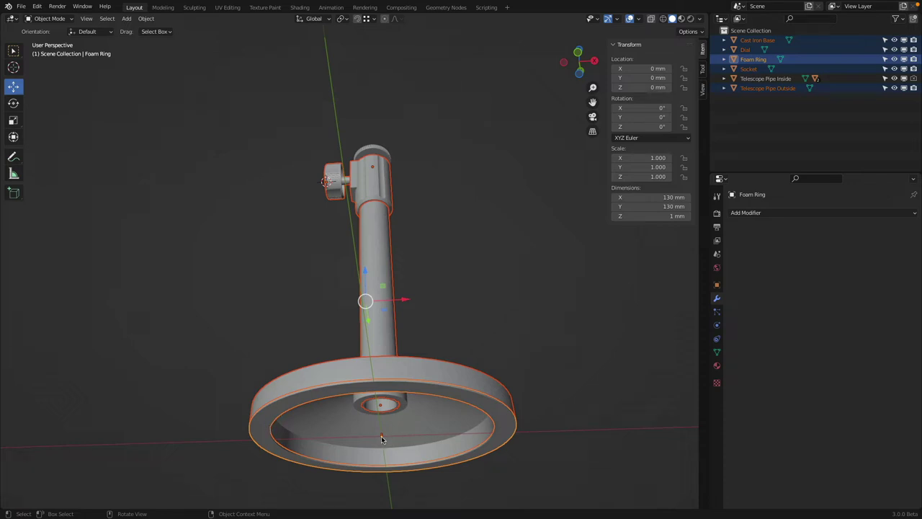
{"action": "left_click", "coordinate": [449, 396]}
{"action": "left_click", "coordinate": [469, 392]}
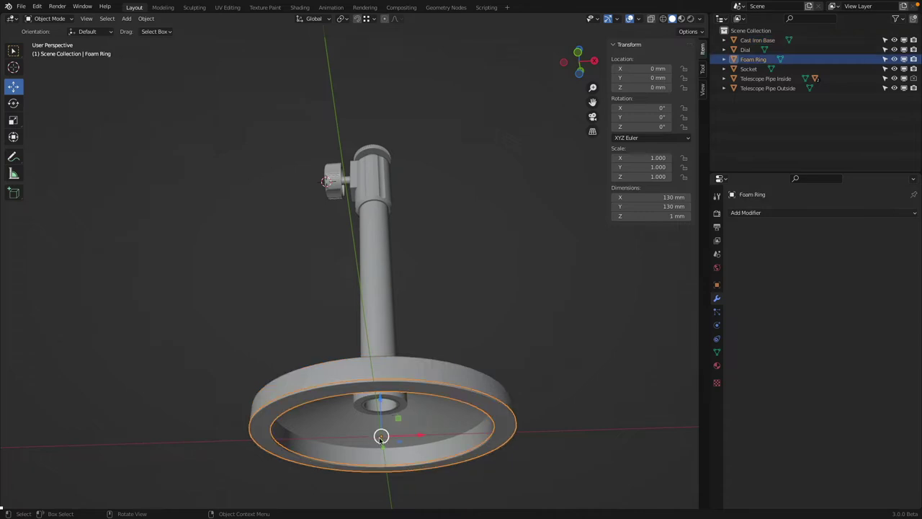
{"action": "left_click", "coordinate": [430, 366]}
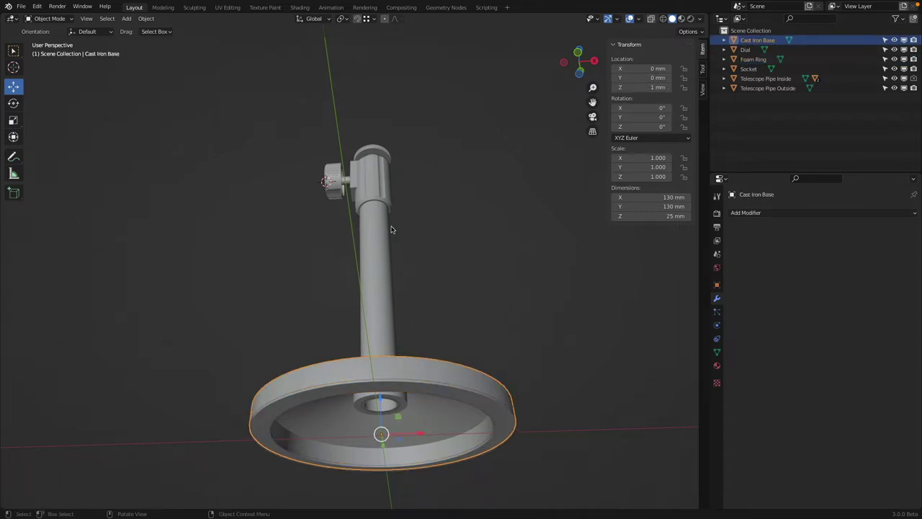
Step: Select Dial, Socket, Telescope Pipe Outside and Cast Iron Base, with Foam Ring active last
{"action": "left_click", "coordinate": [339, 188]}
{"action": "left_click", "coordinate": [378, 189], "text": "shift"}
{"action": "left_click", "coordinate": [379, 245], "text": "shift"}
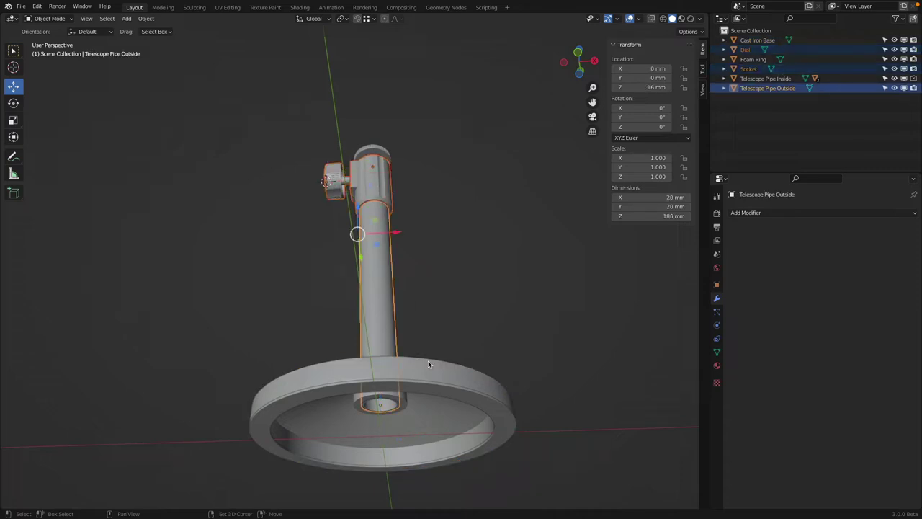
{"action": "left_click", "coordinate": [432, 387], "text": "shift"}
{"action": "left_click", "coordinate": [433, 389], "text": "shift"}
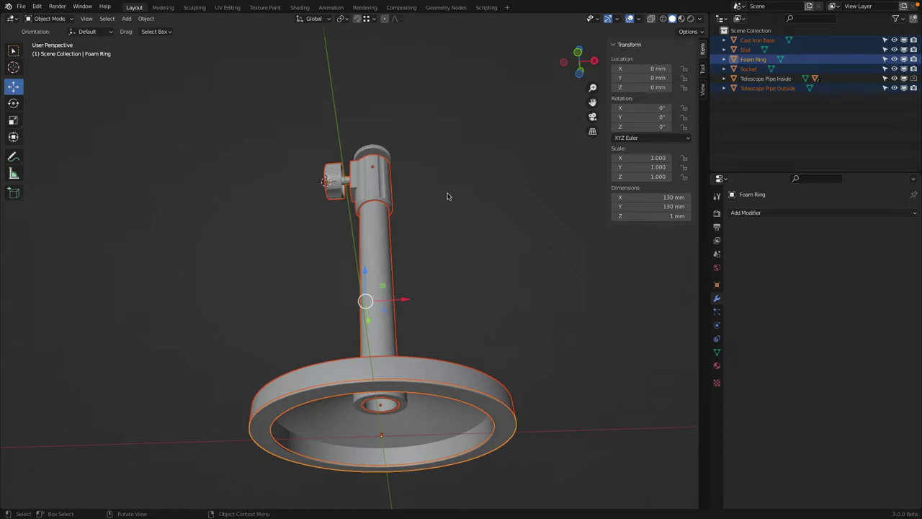
Step: Parent the selected stand parts to the Foam Ring and test with a cancelled ring move
{"action": "left_click", "coordinate": [146, 18]}
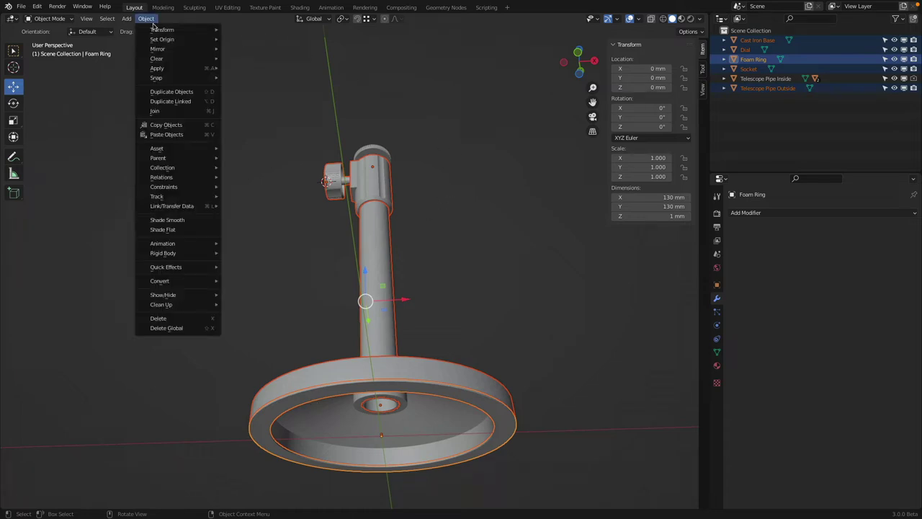
{"action": "mouse_move", "coordinate": [189, 160]}
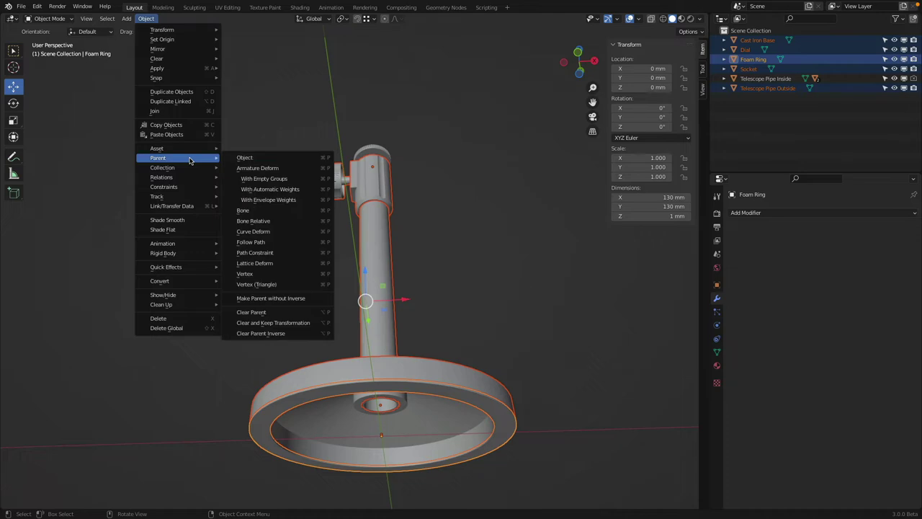
{"action": "left_click", "coordinate": [255, 159]}
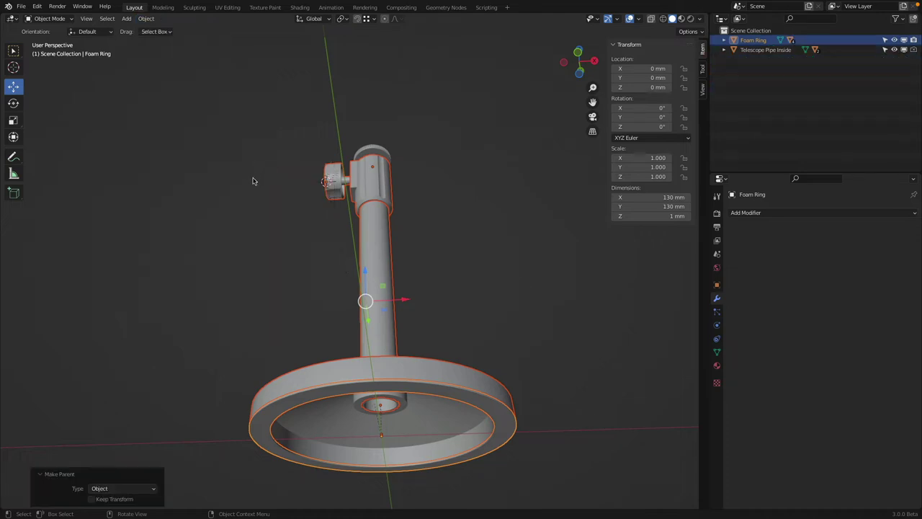
{"action": "left_click", "coordinate": [276, 400]}
{"action": "left_click", "coordinate": [272, 420]}
{"action": "key", "text": "g"}
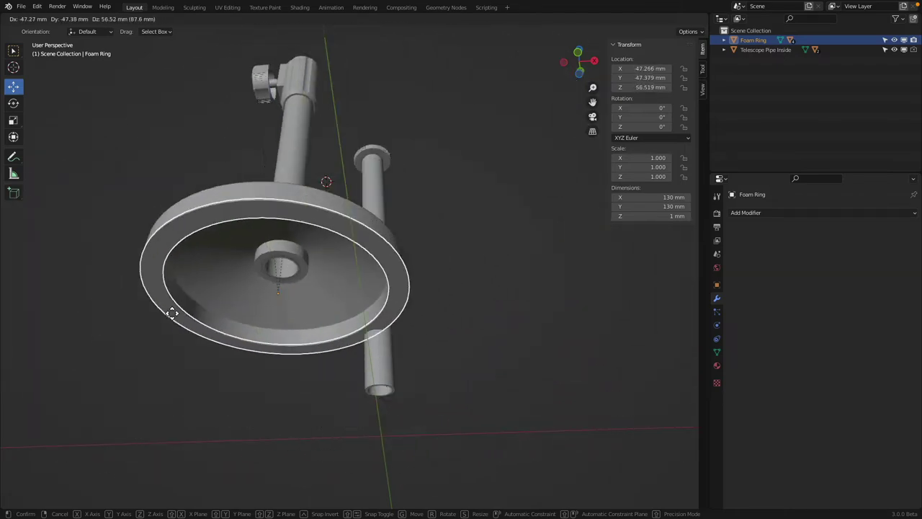
{"action": "key", "text": "Escape"}
Step: Select Telescope Pipe Inside, then the Foam Ring as the active object
{"action": "middle_click_drag", "start_coordinate": [382, 213], "coordinate": [389, 144]}
{"action": "left_click", "coordinate": [388, 127]}
{"action": "left_click", "coordinate": [370, 95]}
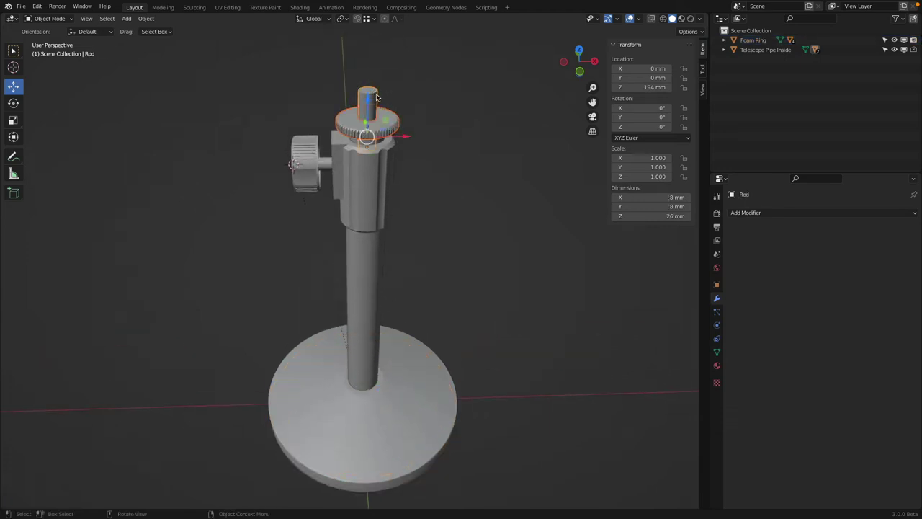
{"action": "scroll", "coordinate": [375, 101], "scroll_direction": "up", "scroll_amount": 3}
{"action": "middle_click_drag", "start_coordinate": [392, 104], "coordinate": [340, 157], "text": "shift"}
{"action": "left_click", "coordinate": [340, 157]}
{"action": "scroll", "coordinate": [348, 173], "scroll_direction": "down", "scroll_amount": 1}
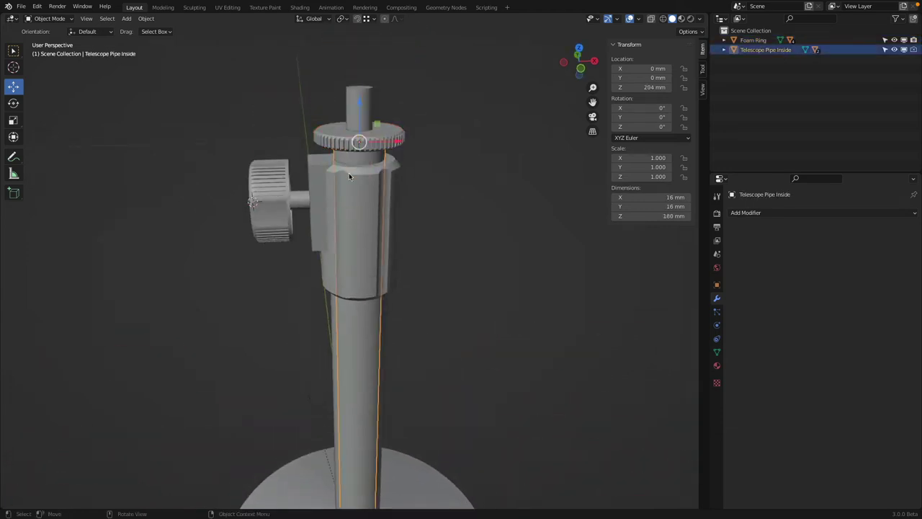
{"action": "scroll", "coordinate": [348, 173], "scroll_direction": "down", "scroll_amount": 4}
{"action": "middle_click_drag", "start_coordinate": [415, 409], "coordinate": [411, 314]}
{"action": "left_click", "coordinate": [336, 339]}
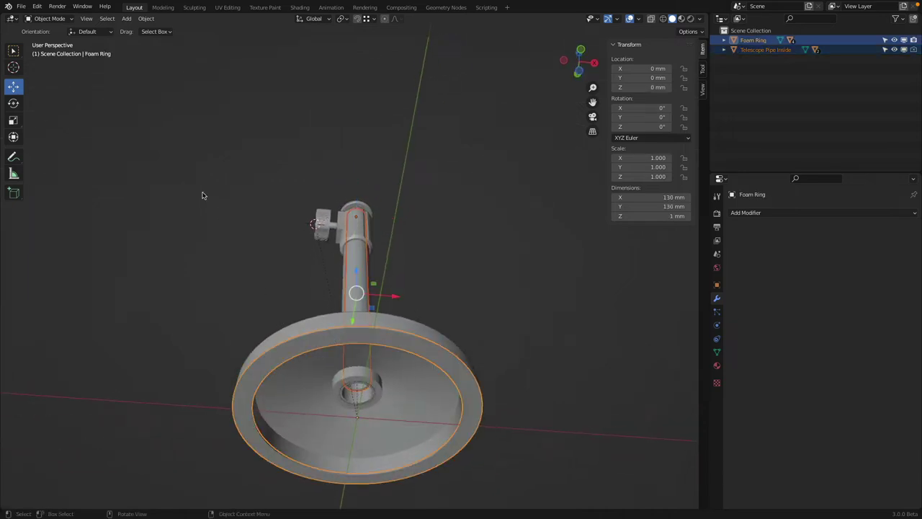
Step: Parent the inner telescope pipe to the Foam Ring and verify with a cancelled move
{"action": "left_click", "coordinate": [146, 19]}
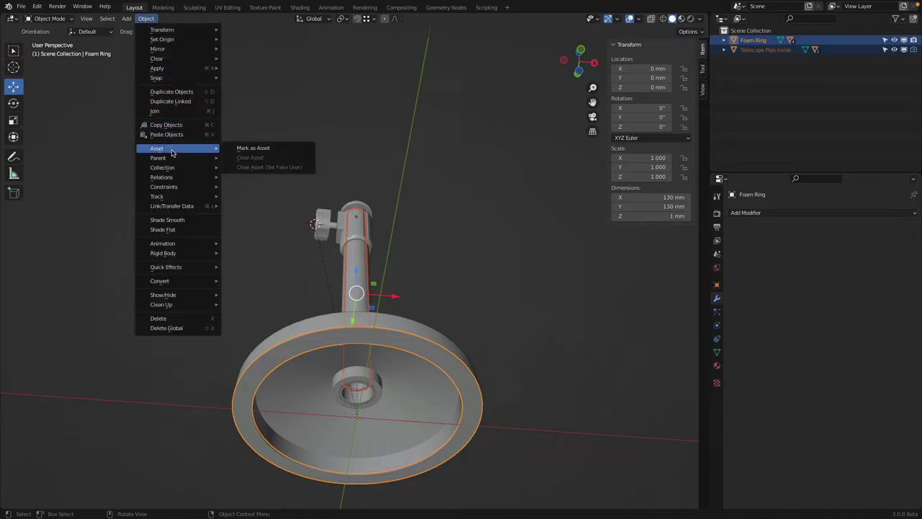
{"action": "mouse_move", "coordinate": [159, 158]}
{"action": "left_click", "coordinate": [247, 159]}
{"action": "left_click", "coordinate": [311, 345]}
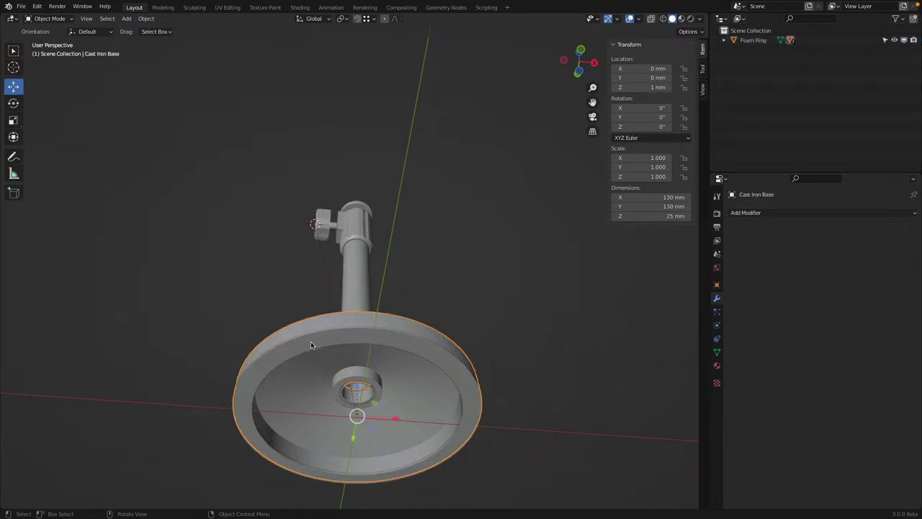
{"action": "left_click", "coordinate": [311, 345]}
{"action": "key", "text": "g"}
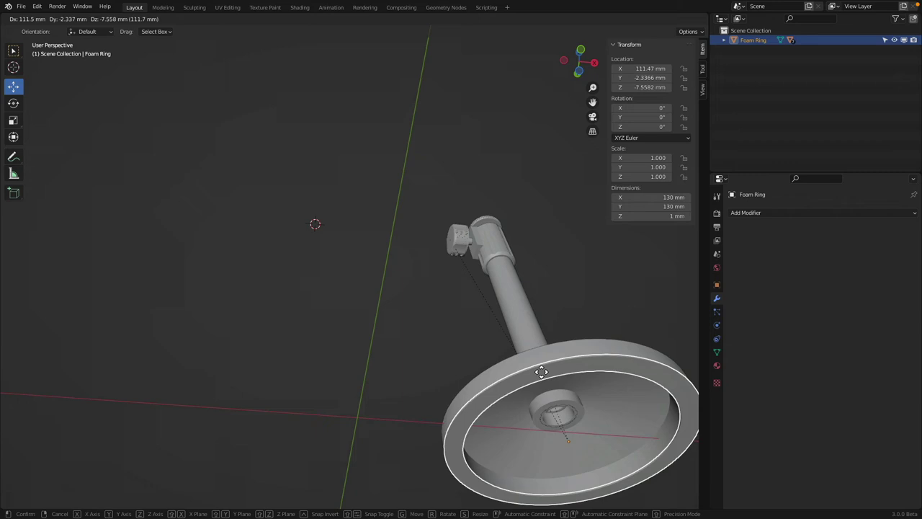
{"action": "right_click", "coordinate": [308, 311]}
{"action": "scroll", "coordinate": [391, 241], "scroll_direction": "down", "scroll_amount": 4}
{"action": "middle_click_drag", "start_coordinate": [392, 240], "coordinate": [519, 190]}
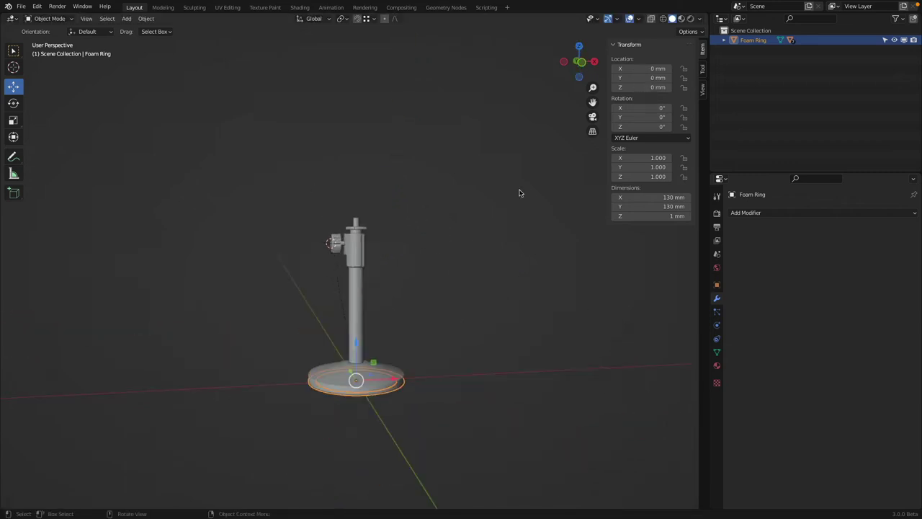
{"action": "left_click", "coordinate": [723, 40]}
{"action": "scroll", "coordinate": [364, 216], "scroll_direction": "up", "scroll_amount": 4}
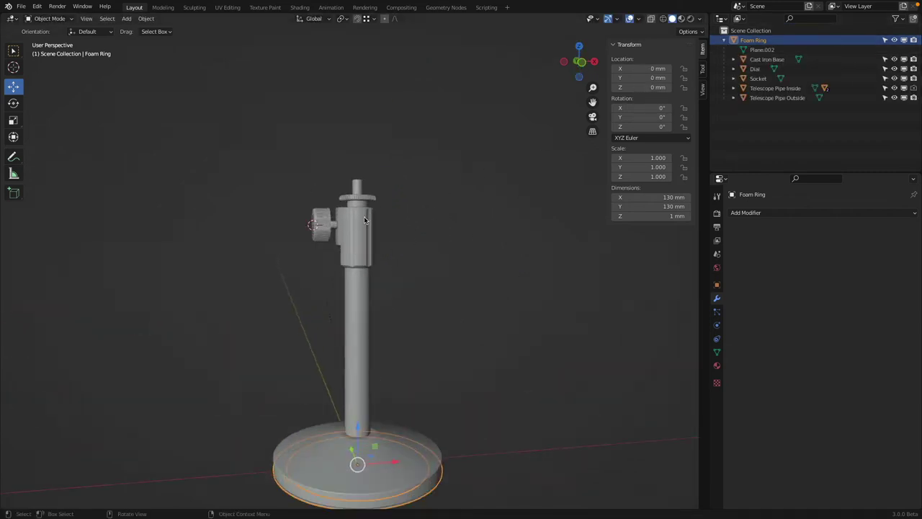
{"action": "left_click", "coordinate": [771, 88]}
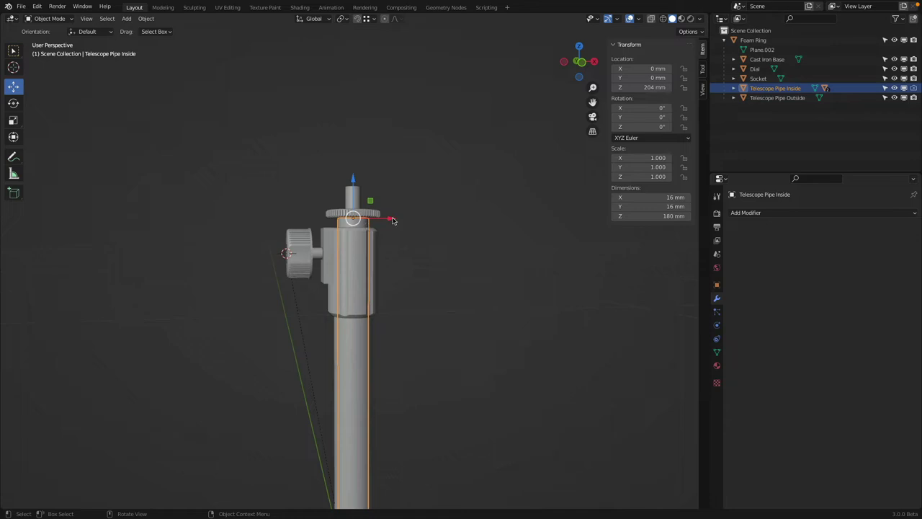
{"action": "left_click", "coordinate": [733, 88]}
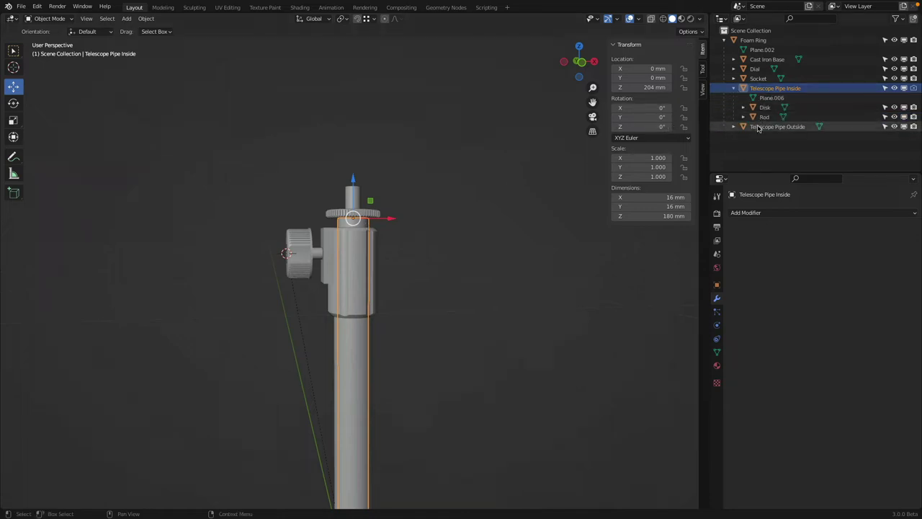
{"action": "left_click", "coordinate": [733, 88]}
{"action": "left_click", "coordinate": [724, 40]}
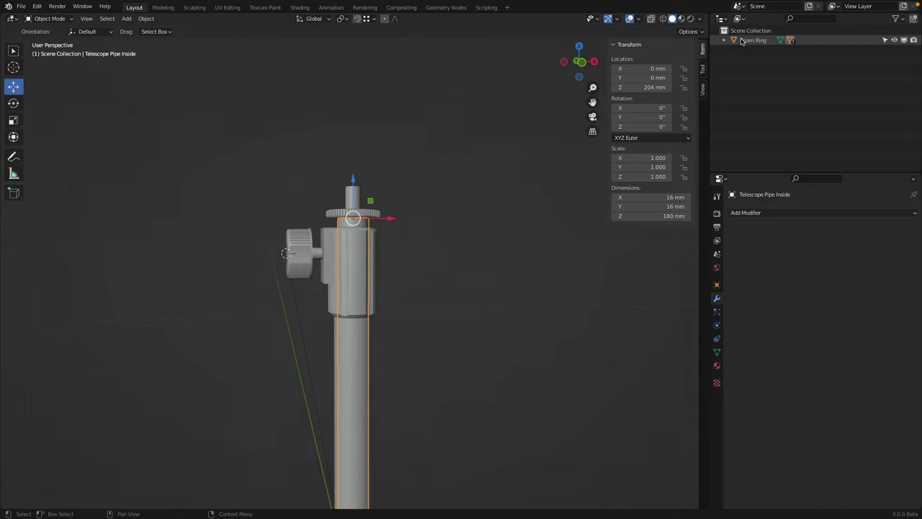
{"action": "scroll", "coordinate": [454, 252], "scroll_direction": "down", "scroll_amount": 4}
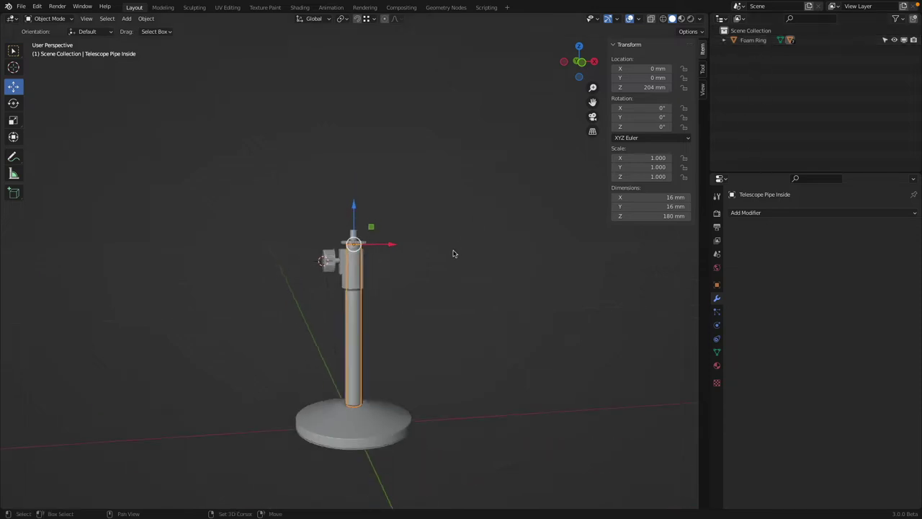
{"action": "middle_click_drag", "start_coordinate": [453, 251], "coordinate": [490, 238]}
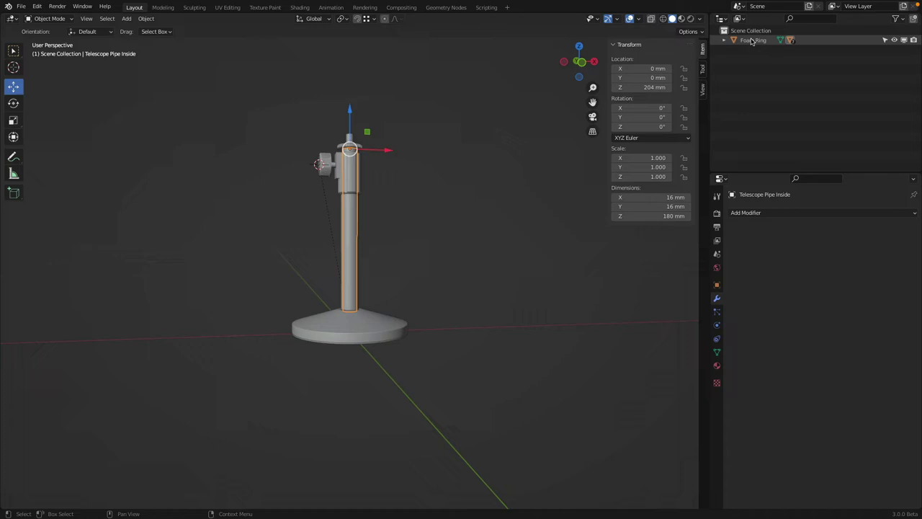
{"action": "left_click", "coordinate": [723, 40]}
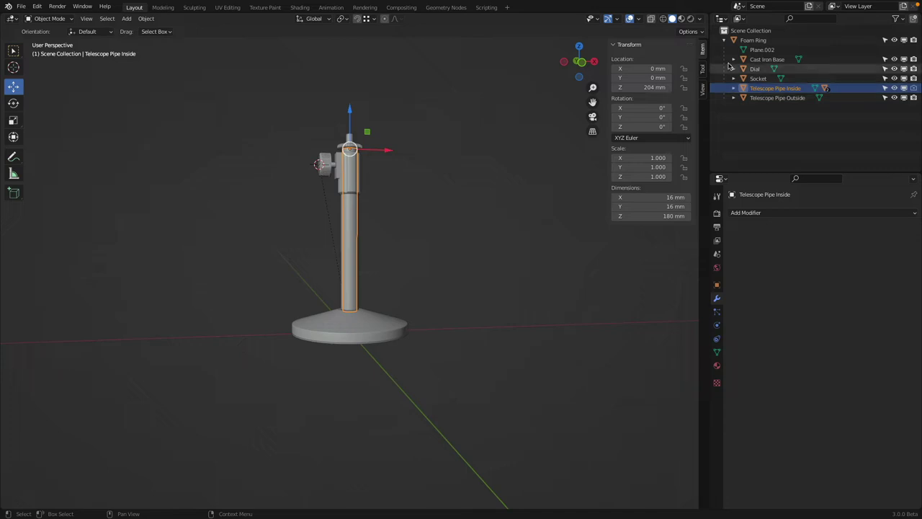
Step: Frame the stand in Front Orthographic view and save it as Mic + Stand Rendering.blend
{"action": "left_click", "coordinate": [724, 40]}
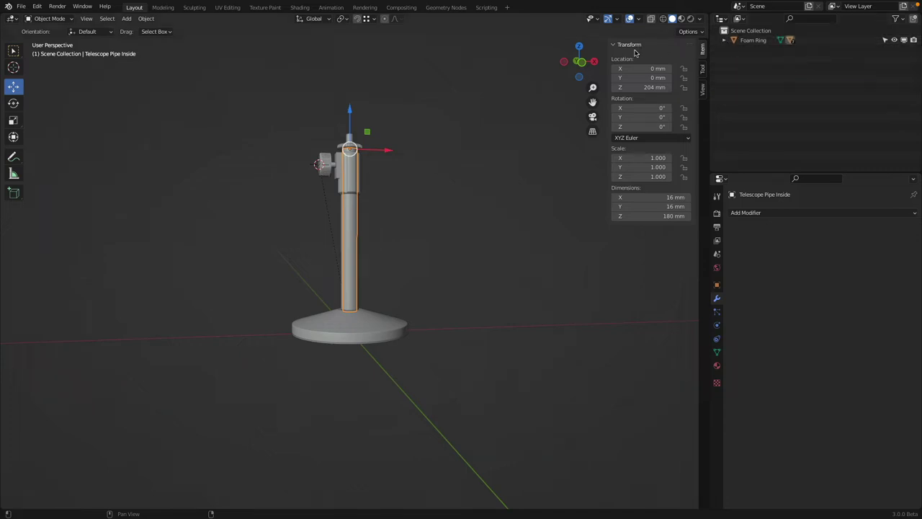
{"action": "left_click", "coordinate": [580, 63]}
{"action": "scroll", "coordinate": [413, 138], "scroll_direction": "up", "scroll_amount": 2}
{"action": "middle_click_drag", "start_coordinate": [411, 137], "coordinate": [414, 189], "text": "shift"}
{"action": "scroll", "coordinate": [414, 189], "scroll_direction": "up", "scroll_amount": 1}
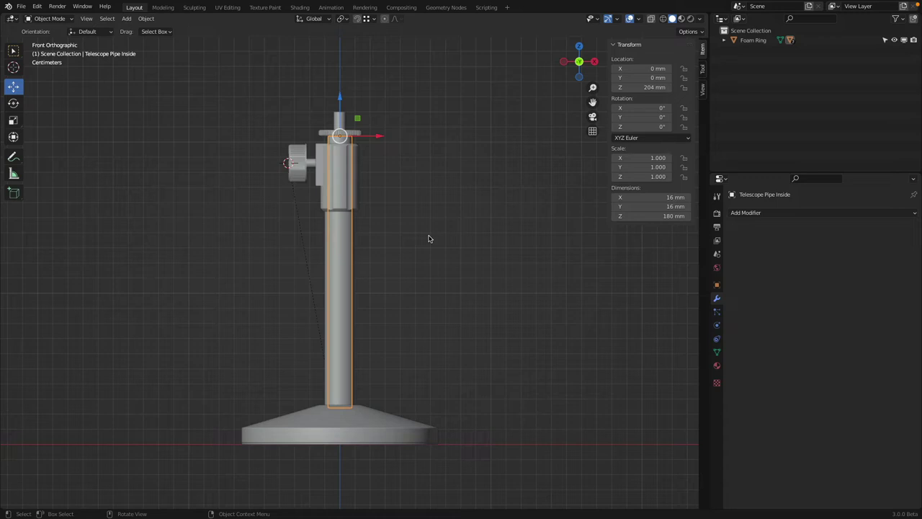
{"action": "key", "text": "ctrl"}
{"action": "key", "text": "ctrl+s"}
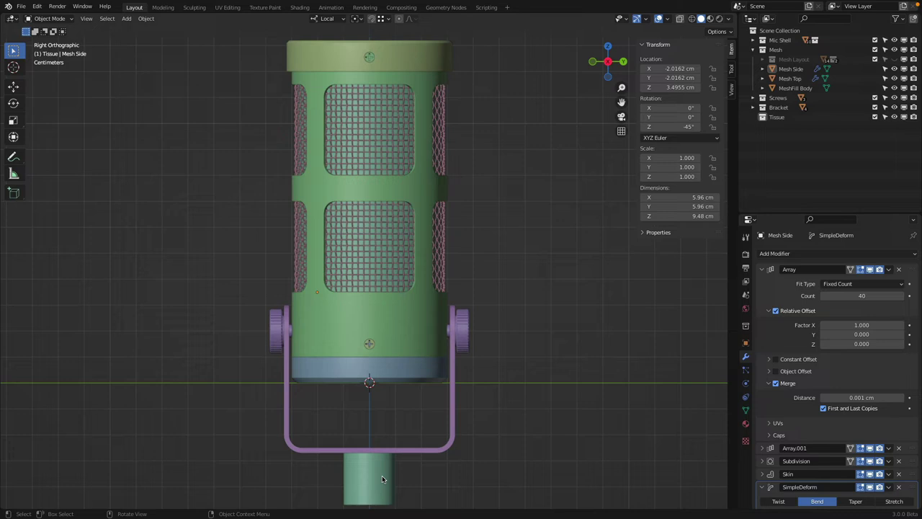
Step: Apply the Bracket's Bevel, Mirror and Solidify modifiers
{"action": "left_click", "coordinate": [382, 468]}
{"action": "left_click", "coordinate": [452, 400]}
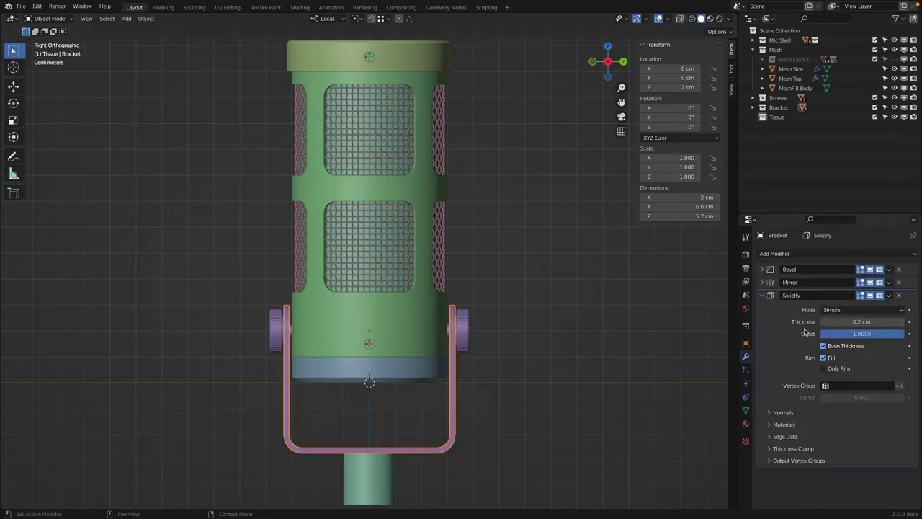
{"action": "left_click", "coordinate": [890, 269]}
{"action": "left_click", "coordinate": [890, 281]}
{"action": "left_click", "coordinate": [888, 269]}
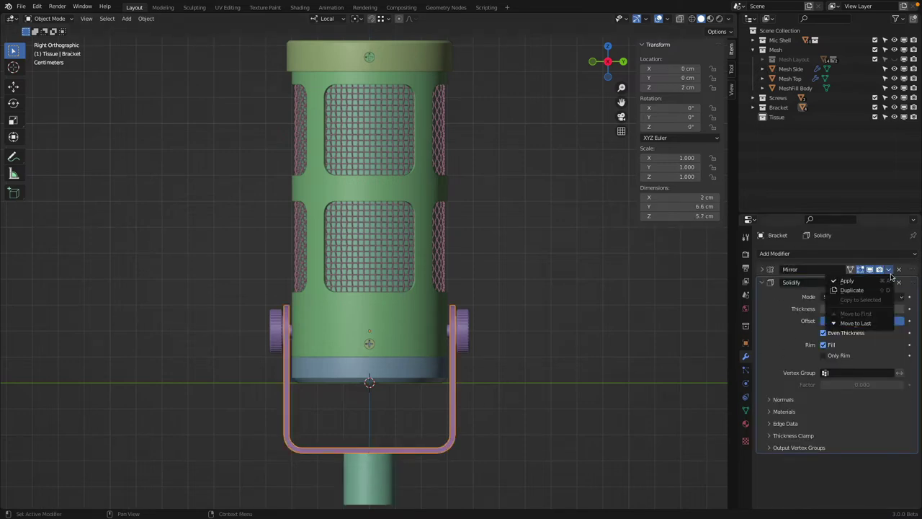
{"action": "left_click", "coordinate": [891, 280]}
{"action": "left_click", "coordinate": [889, 269]}
{"action": "left_click", "coordinate": [890, 280]}
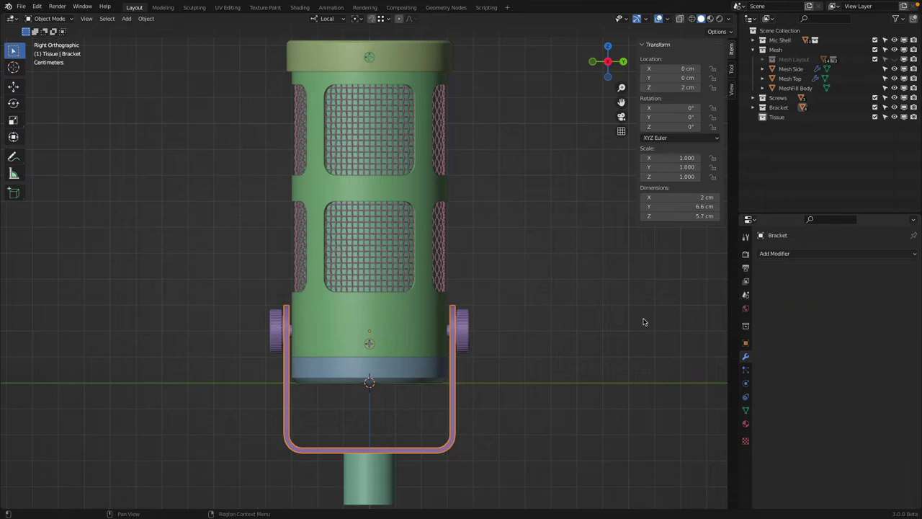
Step: Apply the Screw object's Bevel, Screw, Boolean and Mirror modifiers
{"action": "left_click", "coordinate": [467, 330]}
{"action": "left_click", "coordinate": [889, 270]}
{"action": "left_click", "coordinate": [890, 281]}
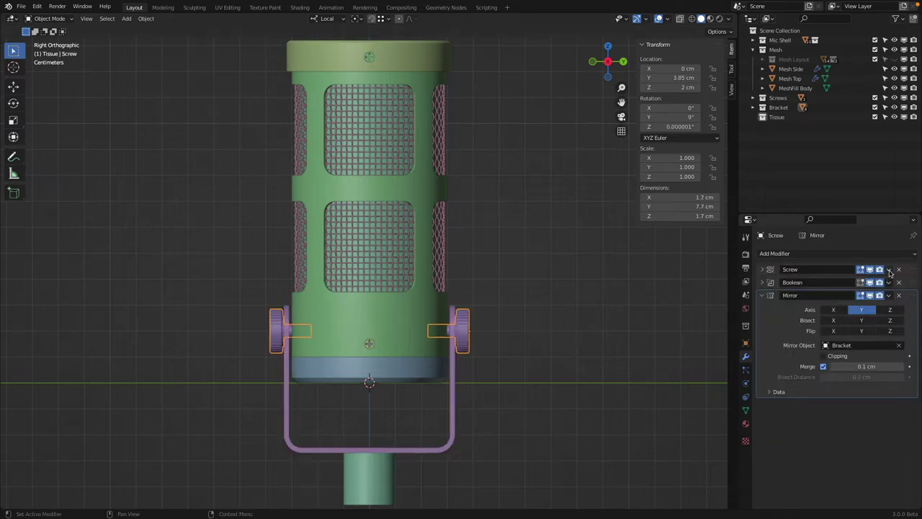
{"action": "left_click", "coordinate": [889, 270]}
{"action": "left_click", "coordinate": [890, 281]}
{"action": "left_click", "coordinate": [889, 270]}
{"action": "left_click", "coordinate": [890, 280]}
{"action": "left_click", "coordinate": [889, 269]}
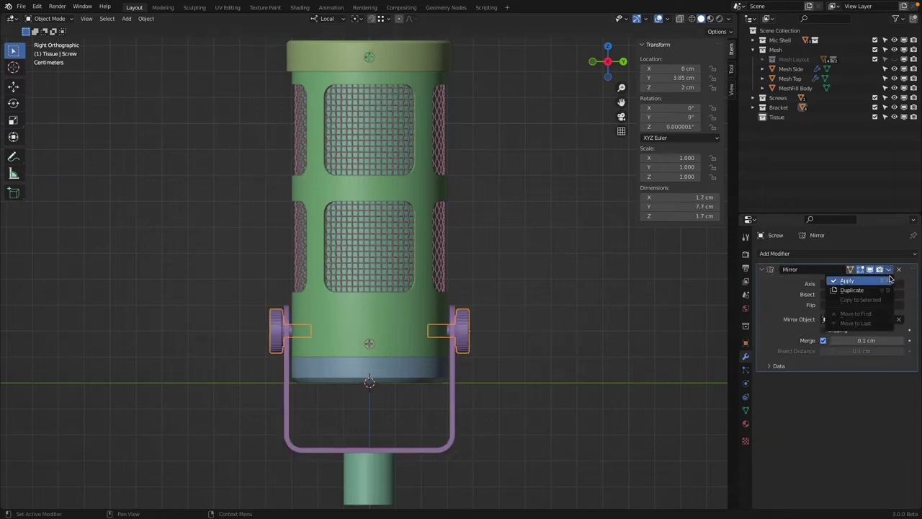
{"action": "left_click", "coordinate": [890, 281]}
Step: Apply the Bottom part's Bevel and Screw modifiers
{"action": "left_click", "coordinate": [384, 380]}
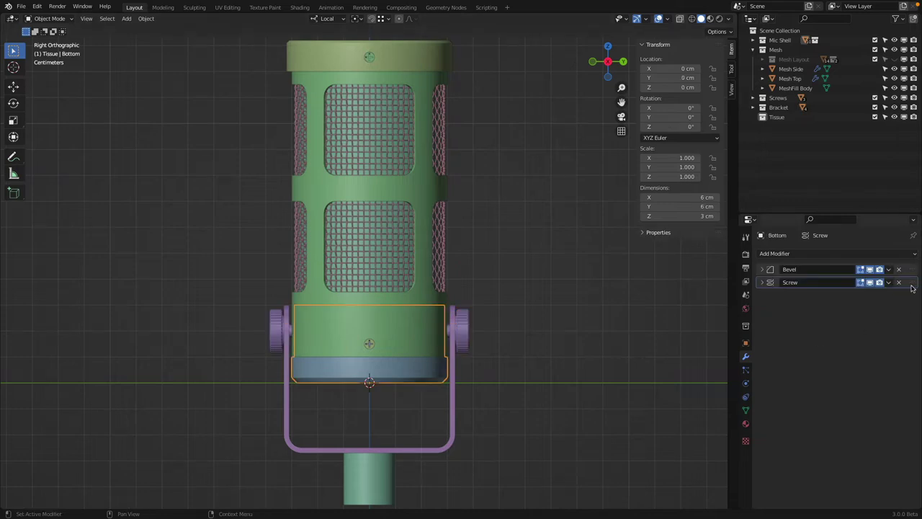
{"action": "left_click", "coordinate": [889, 269]}
{"action": "left_click", "coordinate": [890, 280]}
{"action": "left_click", "coordinate": [889, 270]}
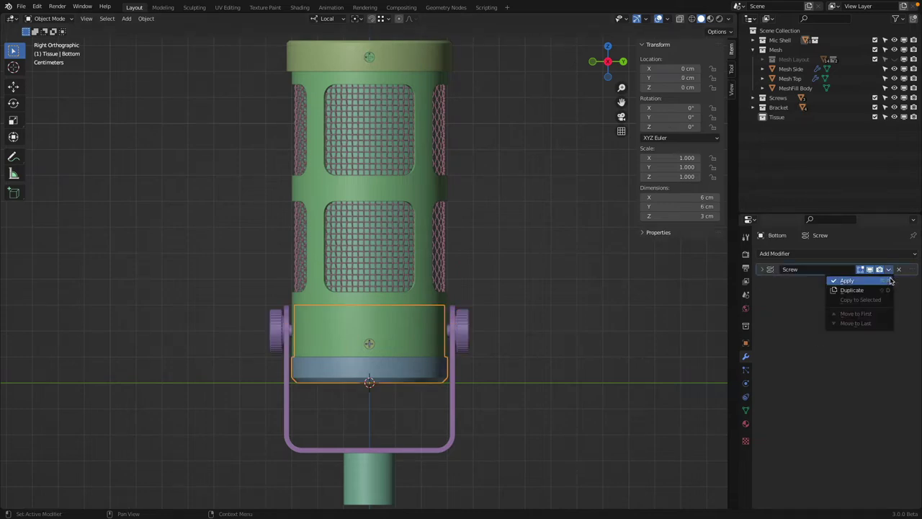
{"action": "left_click", "coordinate": [890, 280]}
Step: Apply the Side shell's Screw, Bevel and Boolean modifiers, then hide everything else
{"action": "left_click", "coordinate": [371, 335]}
{"action": "left_click", "coordinate": [889, 270]}
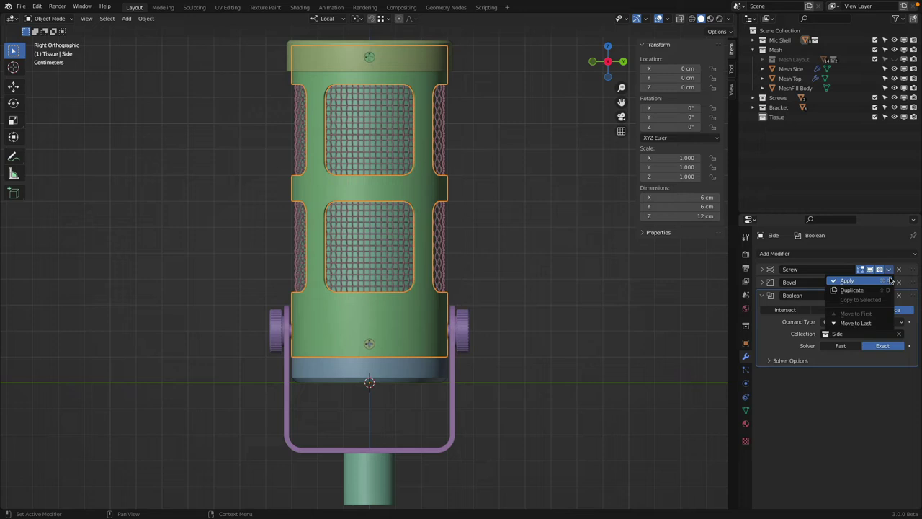
{"action": "left_click", "coordinate": [881, 281]}
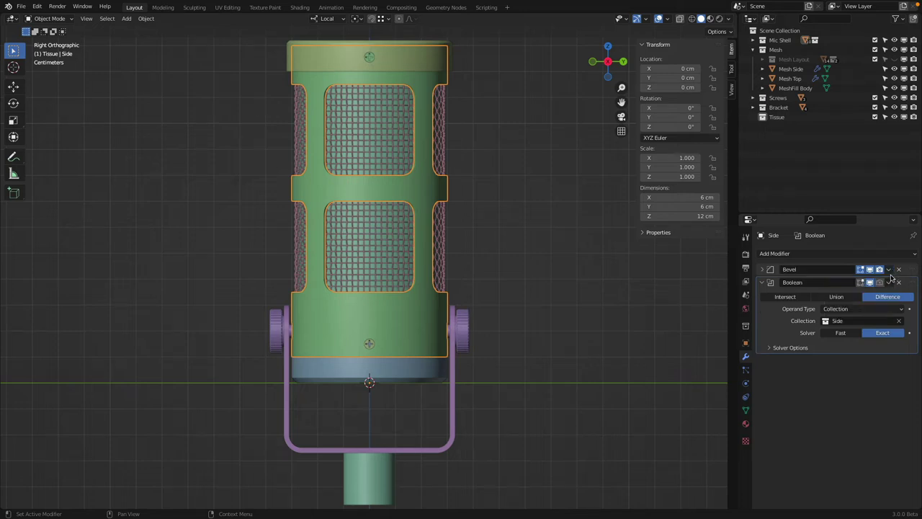
{"action": "left_click", "coordinate": [889, 270]}
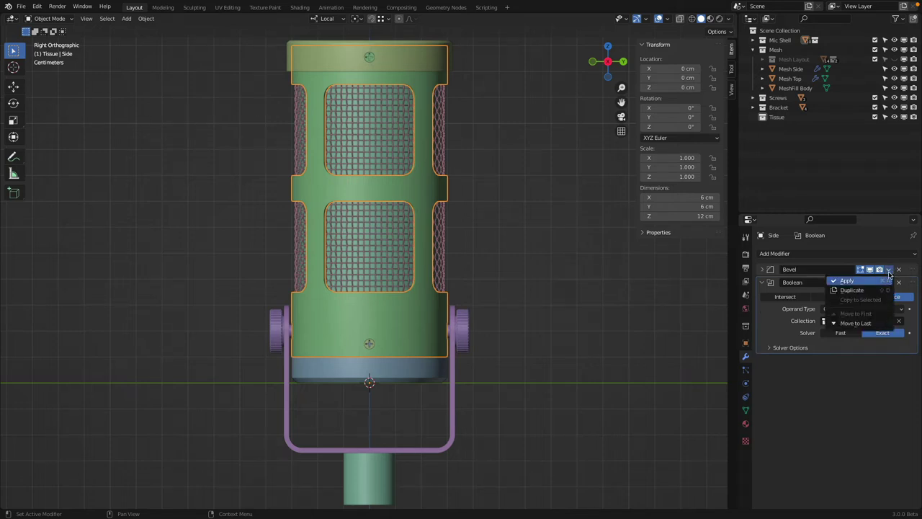
{"action": "left_click", "coordinate": [891, 279]}
{"action": "left_click", "coordinate": [889, 271]}
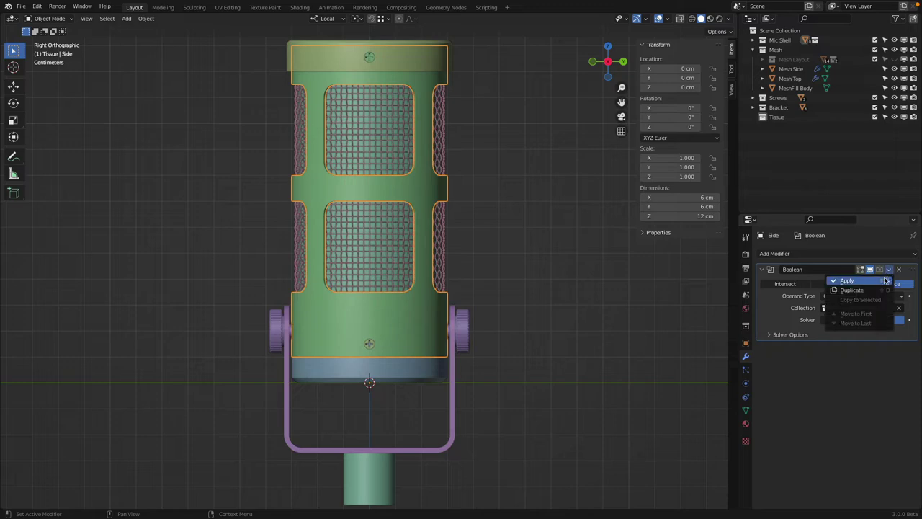
{"action": "key", "text": "Return"}
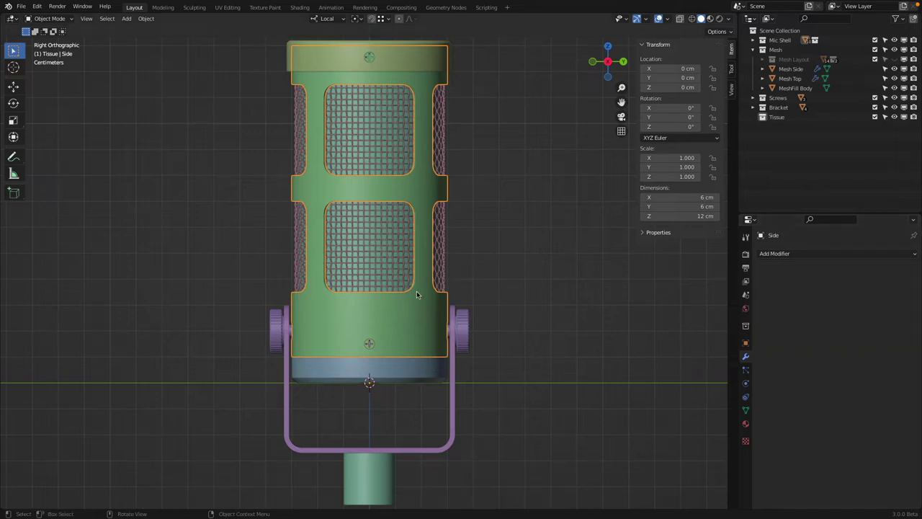
{"action": "key", "text": "shift+h"}
Step: Inspect the shell's mesh, unhide the grills and bracket, and switch to right orthographic view
{"action": "middle_click_drag", "start_coordinate": [436, 298], "coordinate": [466, 306]}
{"action": "key", "text": "Tab"}
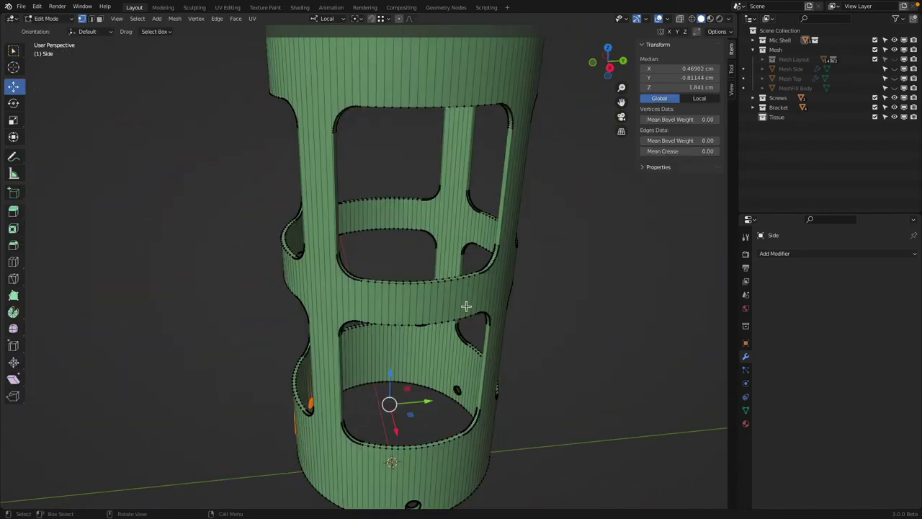
{"action": "key", "text": "Tab"}
{"action": "key", "text": "alt+h"}
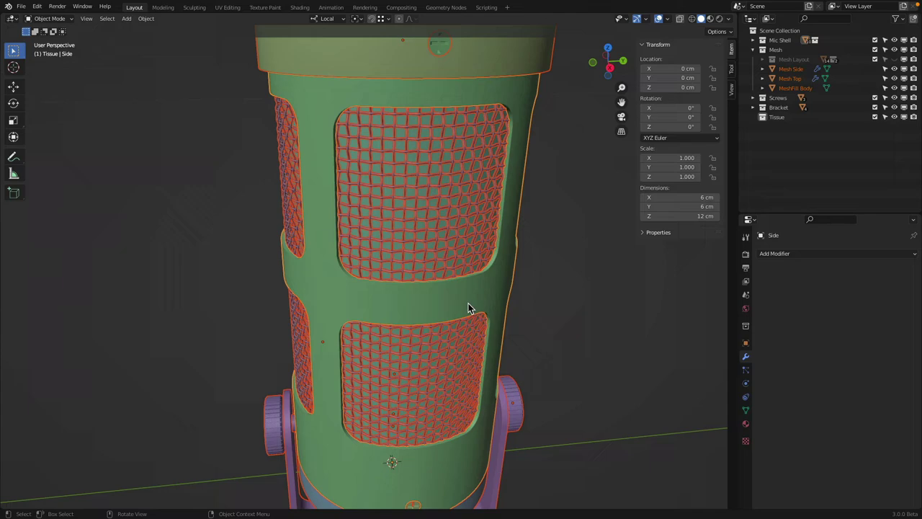
{"action": "key", "text": "KP_1"}
{"action": "key", "text": "KP_3"}
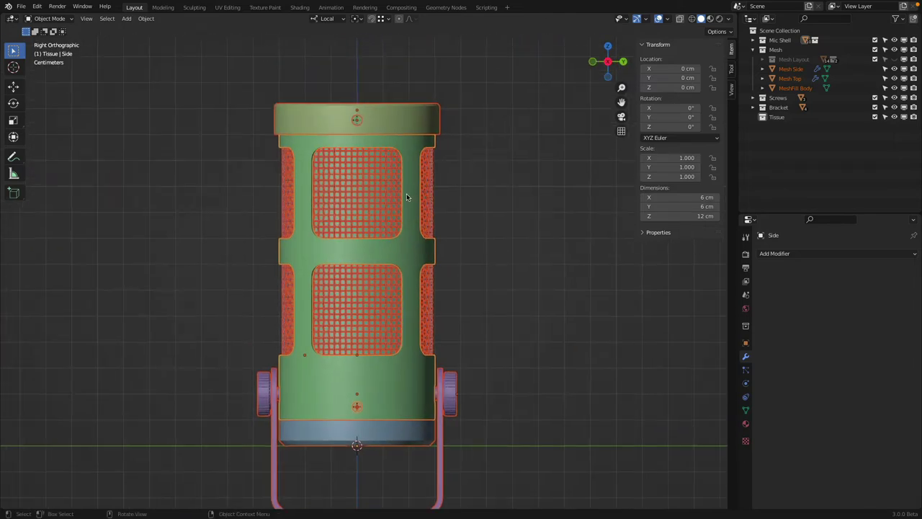
Step: Select the Mesh Side grill, collapse its Array modifier panel, then deselect it
{"action": "left_click", "coordinate": [393, 170]}
{"action": "left_click", "coordinate": [393, 170]}
{"action": "left_click", "coordinate": [393, 170]}
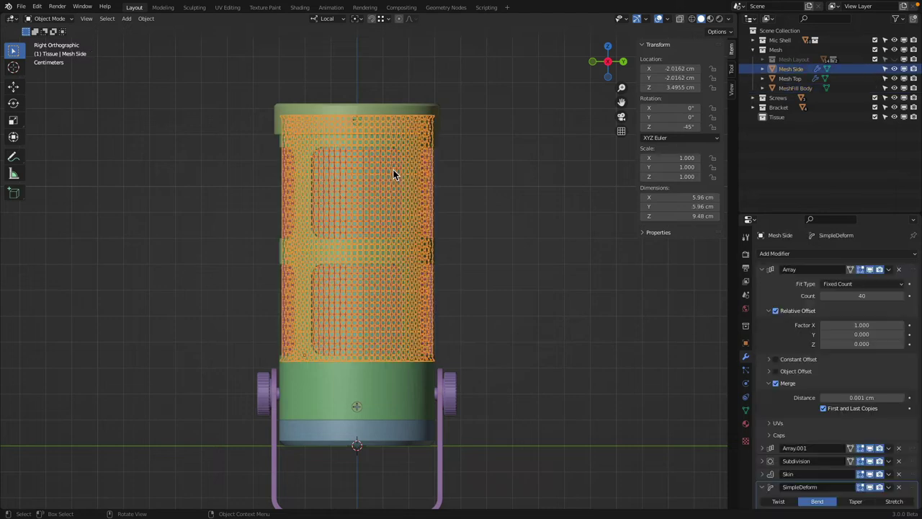
{"action": "left_click", "coordinate": [762, 269]}
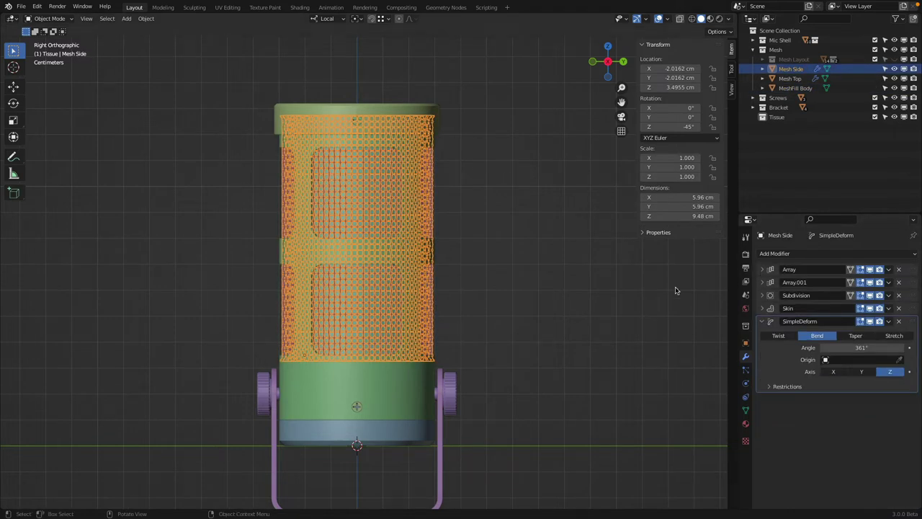
{"action": "left_click", "coordinate": [504, 140]}
{"action": "scroll", "coordinate": [409, 140], "scroll_direction": "up", "scroll_amount": 3, "text": "shift"}
{"action": "scroll", "coordinate": [422, 199], "scroll_direction": "up", "scroll_amount": 2}
Step: Apply the Cap's Bevel, Screw and Boolean modifiers in turn
{"action": "left_click", "coordinate": [453, 208]}
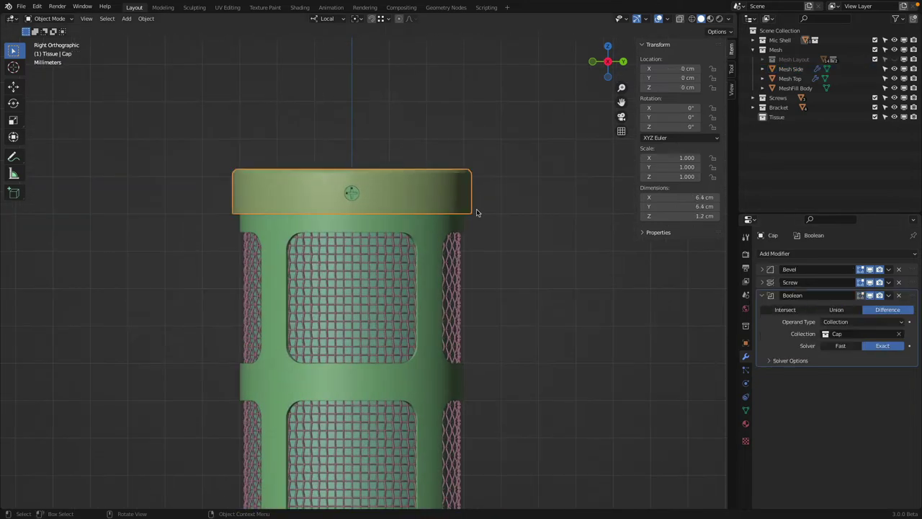
{"action": "left_click", "coordinate": [888, 268]}
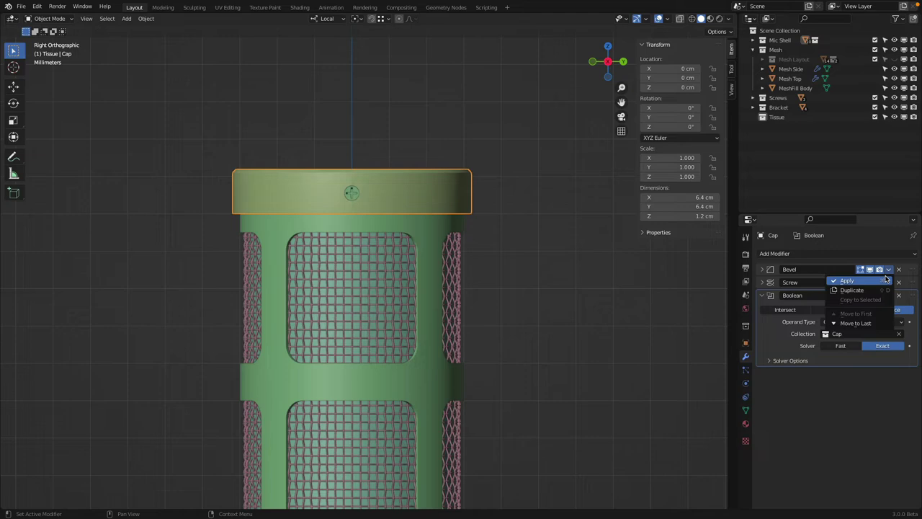
{"action": "left_click", "coordinate": [889, 279]}
{"action": "left_click", "coordinate": [888, 268]}
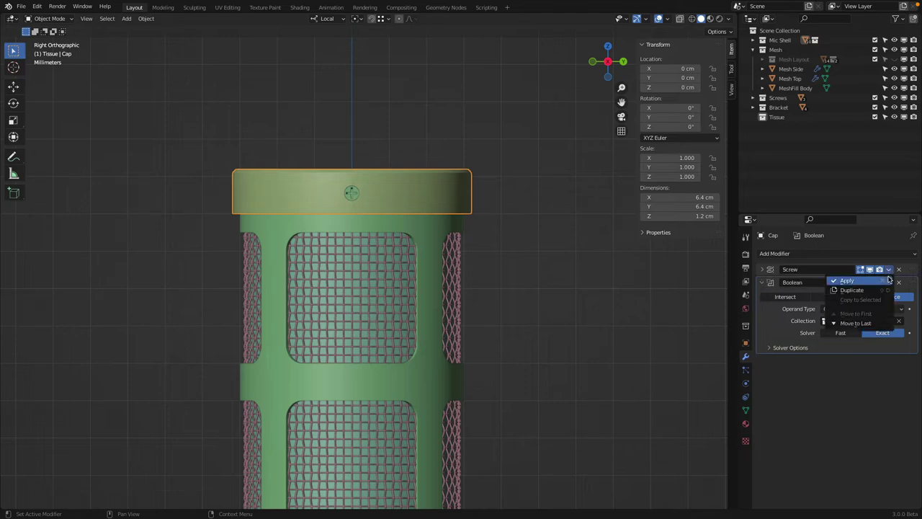
{"action": "left_click", "coordinate": [889, 279]}
{"action": "left_click", "coordinate": [888, 269]}
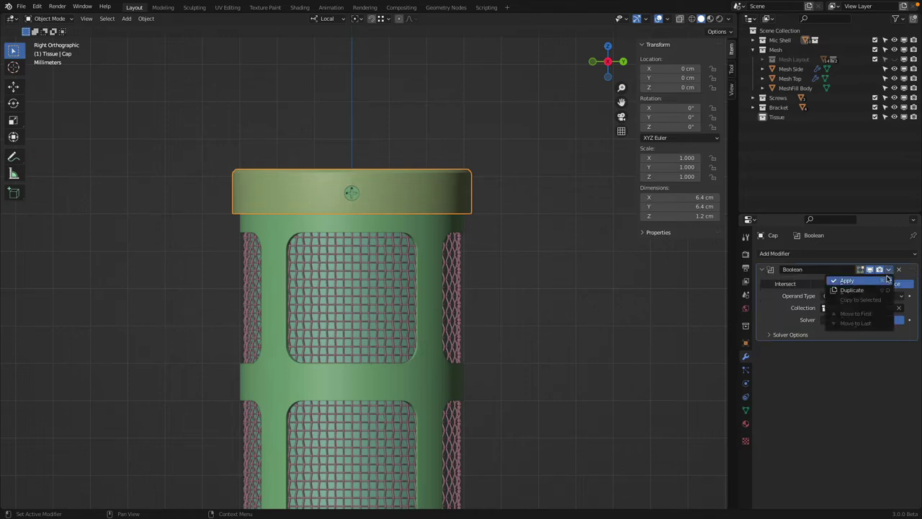
{"action": "left_click", "coordinate": [889, 280]}
{"action": "middle_click_drag", "start_coordinate": [528, 183], "coordinate": [525, 221]}
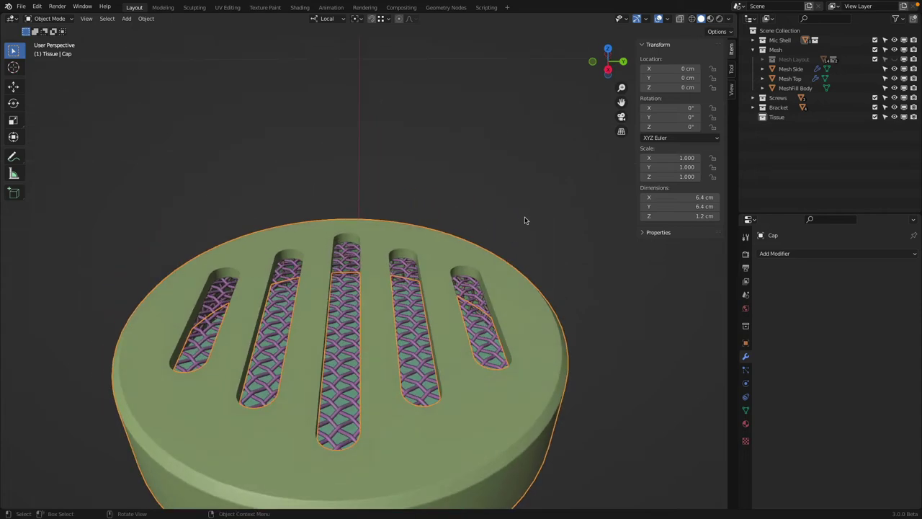
{"action": "scroll", "coordinate": [499, 253], "scroll_direction": "down", "scroll_amount": 4}
{"action": "middle_click_drag", "start_coordinate": [500, 253], "coordinate": [453, 295]}
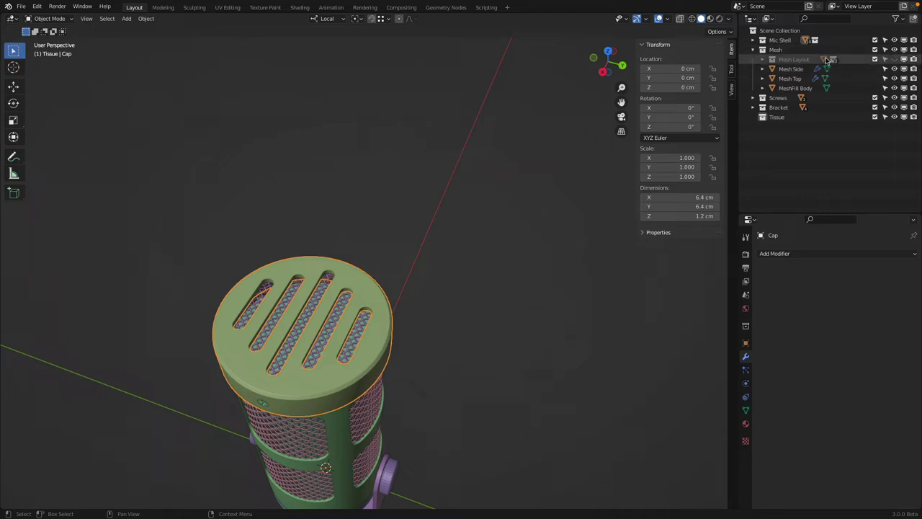
Step: Unhide and expand the Mesh Layout, Top Plate and Mesh Spacing collections in the Outliner
{"action": "left_click", "coordinate": [894, 61]}
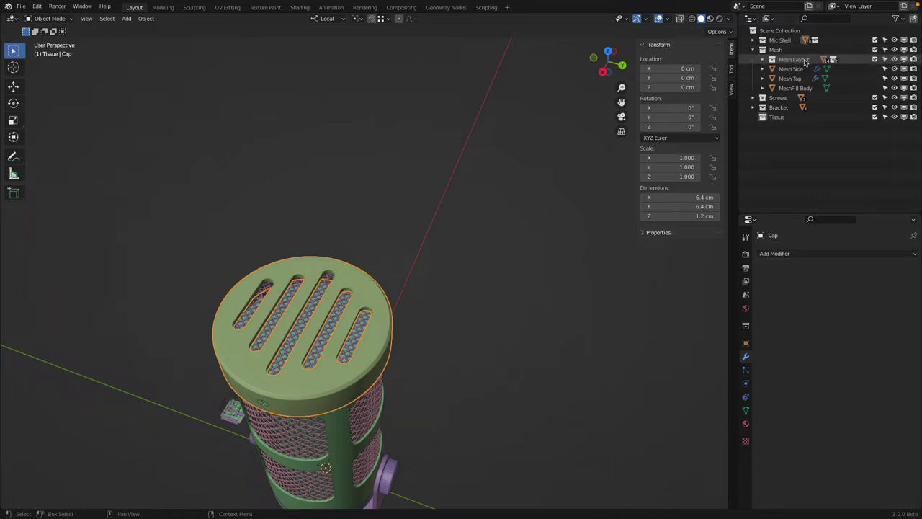
{"action": "left_click", "coordinate": [763, 62]}
{"action": "left_click", "coordinate": [782, 59]}
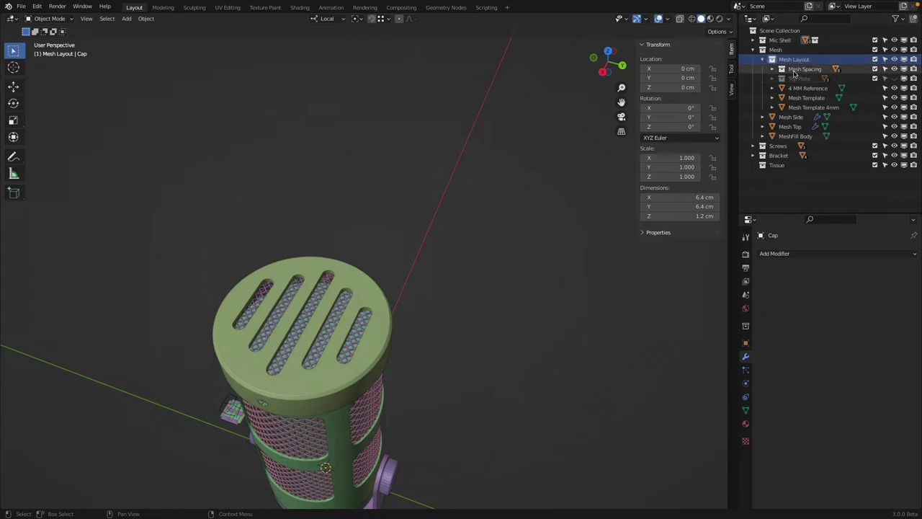
{"action": "left_click", "coordinate": [893, 78]}
{"action": "left_click", "coordinate": [799, 78]}
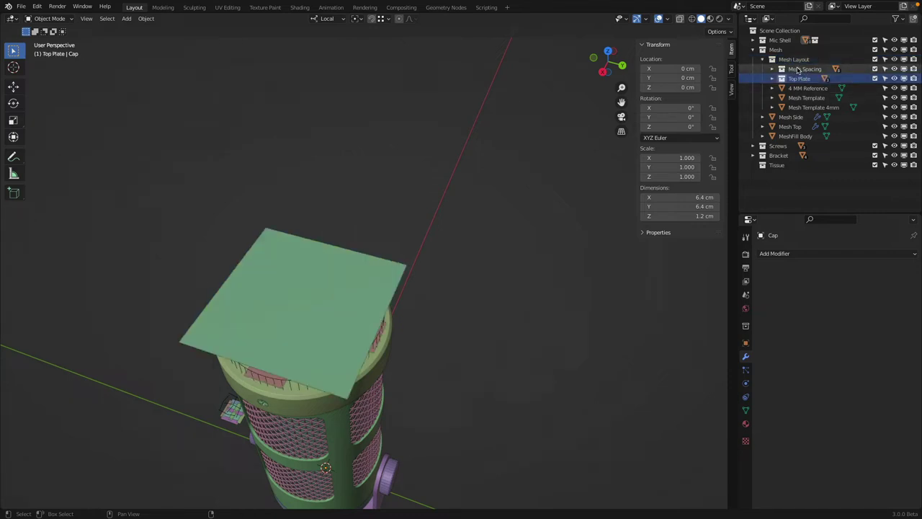
{"action": "left_click", "coordinate": [772, 77]}
{"action": "left_click", "coordinate": [772, 70]}
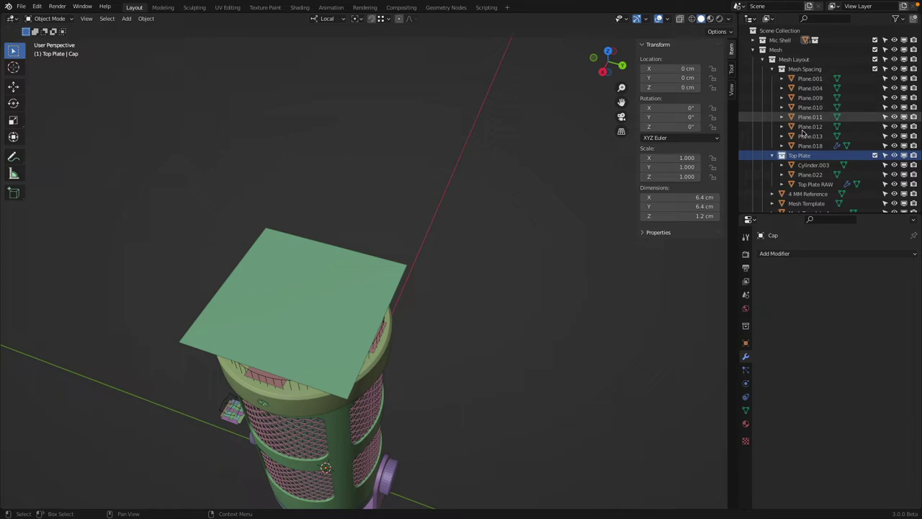
Step: Delete the planes and Top Plate objects, then undo that deletion
{"action": "left_click", "coordinate": [815, 184]}
{"action": "left_click", "coordinate": [808, 78], "text": "shift"}
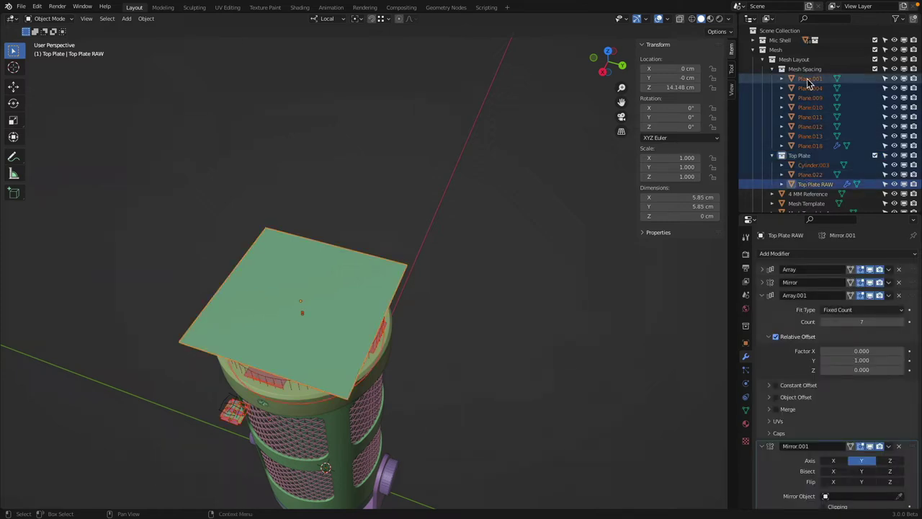
{"action": "key", "text": "Delete"}
{"action": "left_click", "coordinate": [803, 69]}
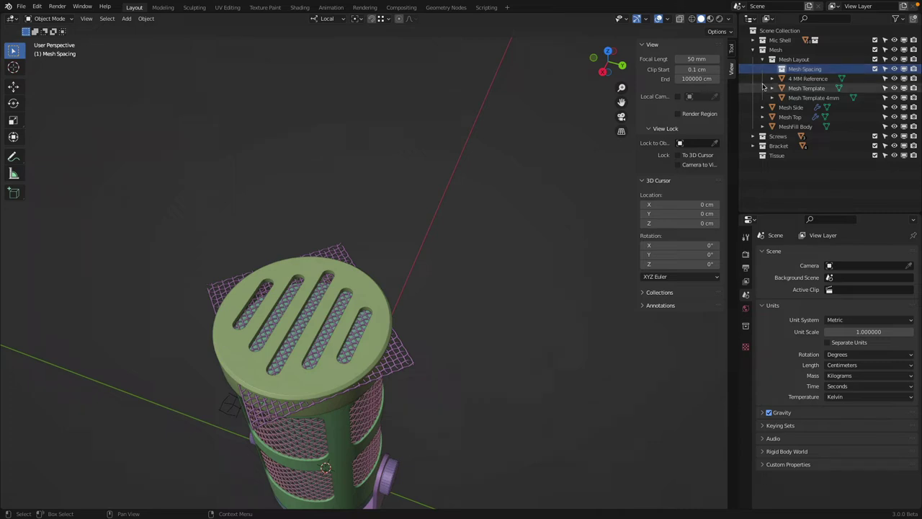
{"action": "left_click", "coordinate": [390, 336]}
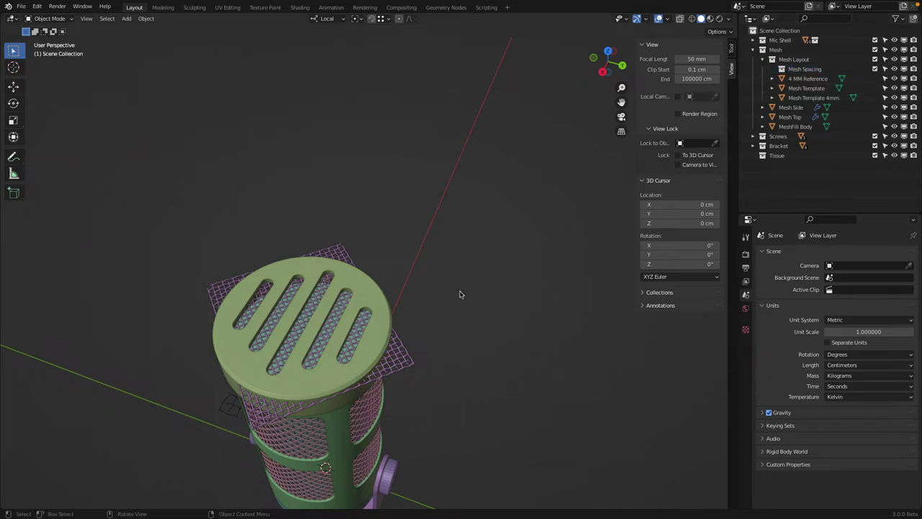
{"action": "key", "text": "ctrl+z"}
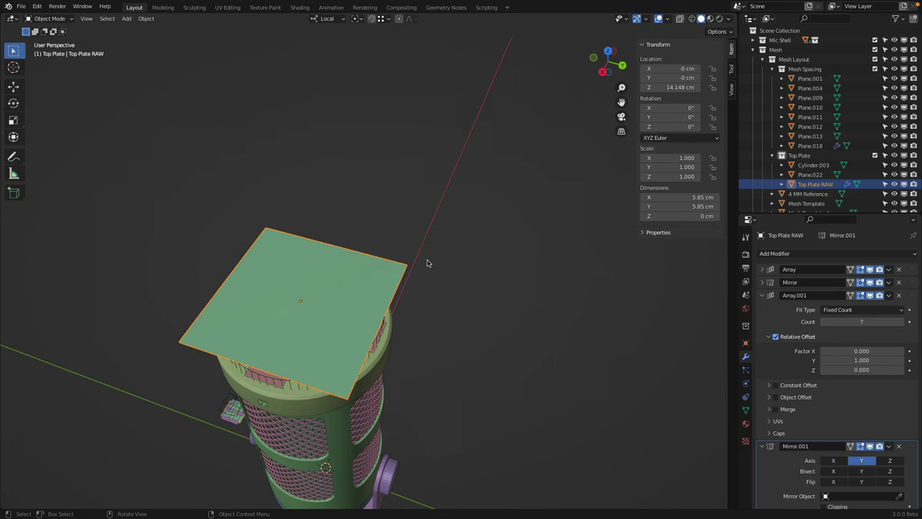
Step: Delete only the Top Plate RAW plane with X > Delete, then select Mesh Top
{"action": "middle_click_drag", "start_coordinate": [425, 262], "coordinate": [320, 255]}
{"action": "left_click", "coordinate": [314, 238]}
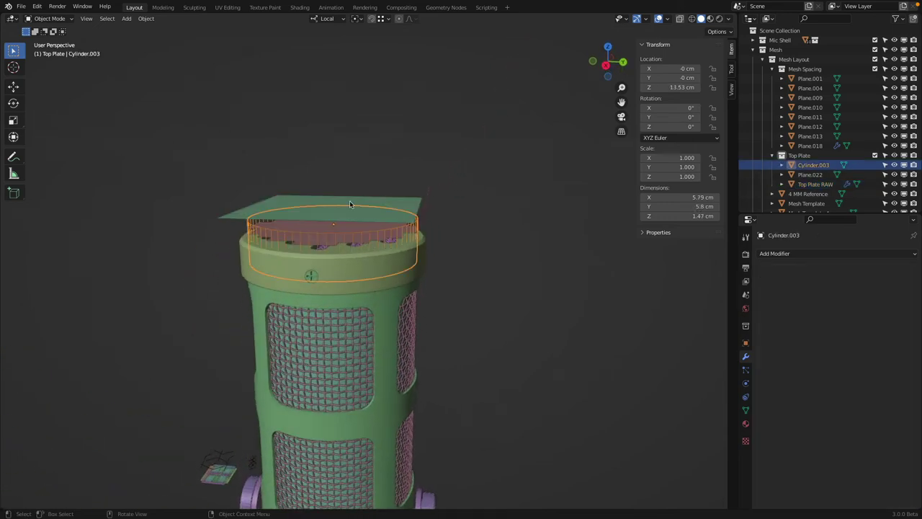
{"action": "left_click", "coordinate": [388, 203]}
{"action": "key", "text": "Delete"}
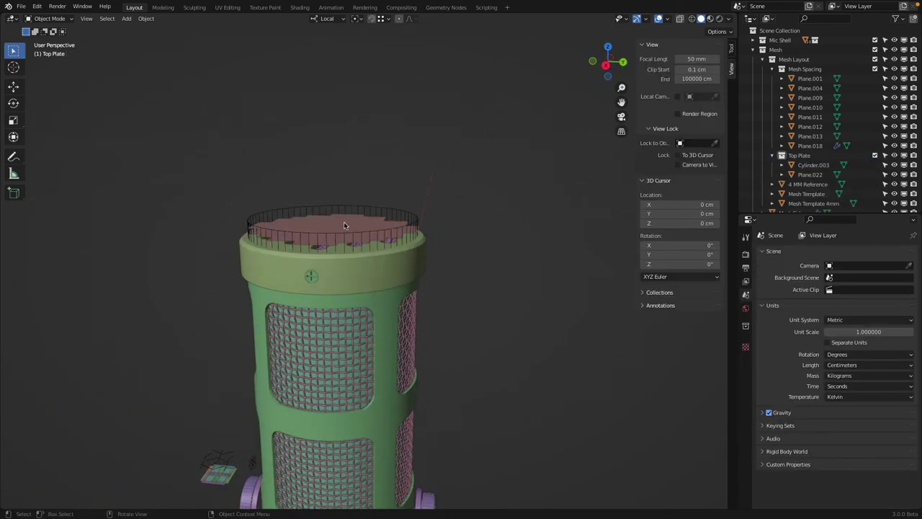
{"action": "key", "text": "ctrl+z"}
{"action": "key", "text": "x"}
{"action": "left_click", "coordinate": [362, 210]}
{"action": "middle_click_drag", "start_coordinate": [361, 210], "coordinate": [360, 272]}
{"action": "scroll", "coordinate": [360, 273], "scroll_direction": "up", "scroll_amount": 3}
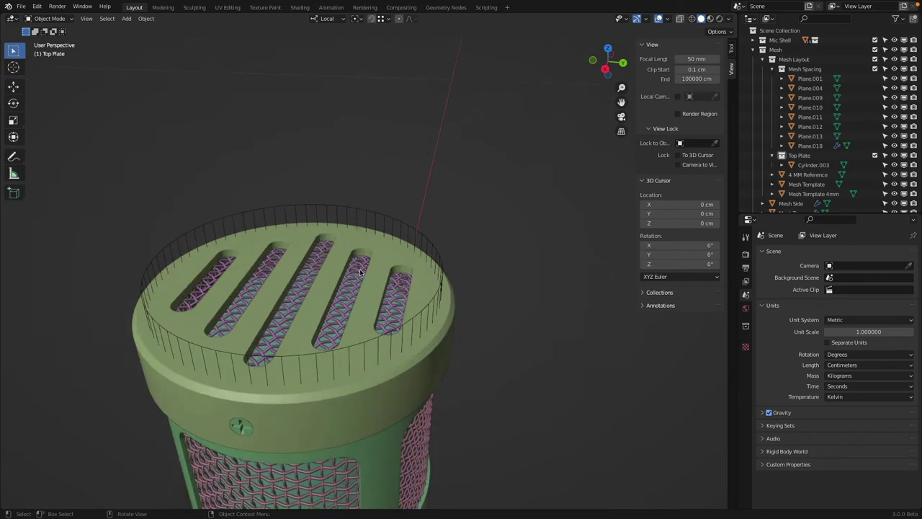
{"action": "left_click", "coordinate": [353, 280]}
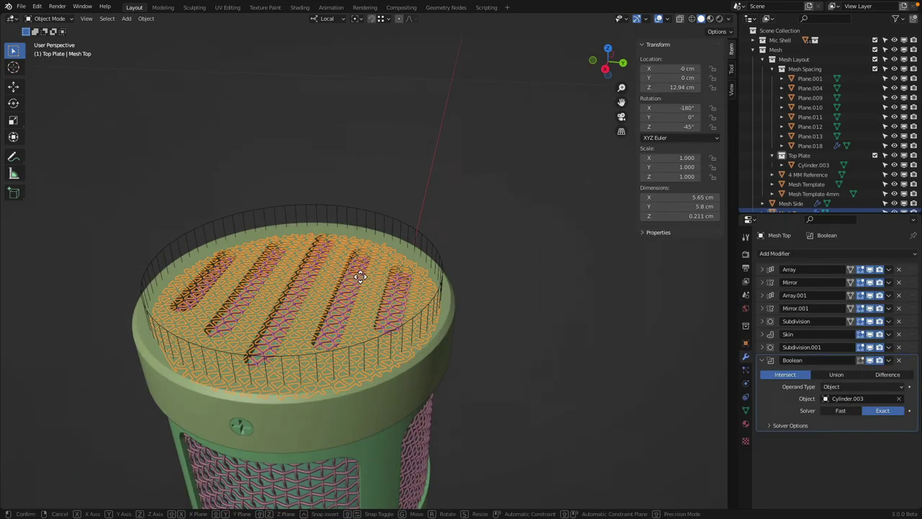
Step: Apply Mesh Top's Array, Mirror and Array.001 modifiers
{"action": "key", "text": "g"}
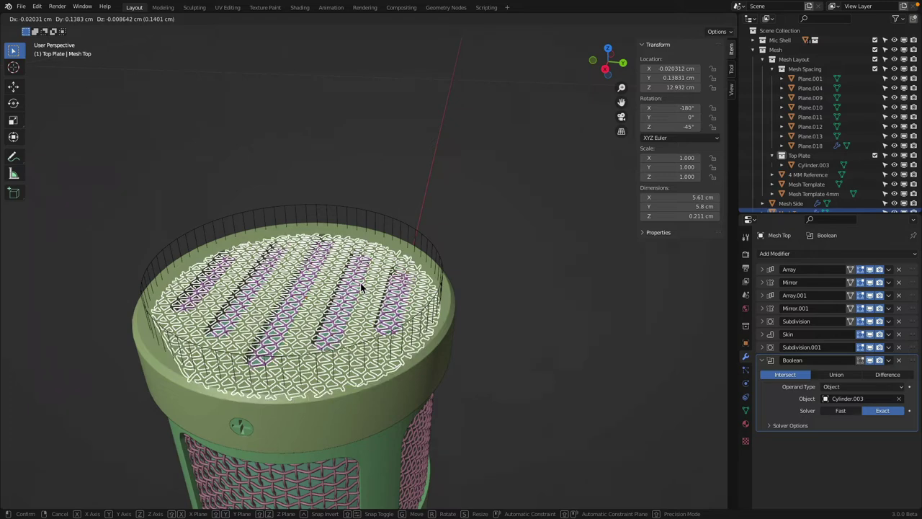
{"action": "key", "text": "Escape"}
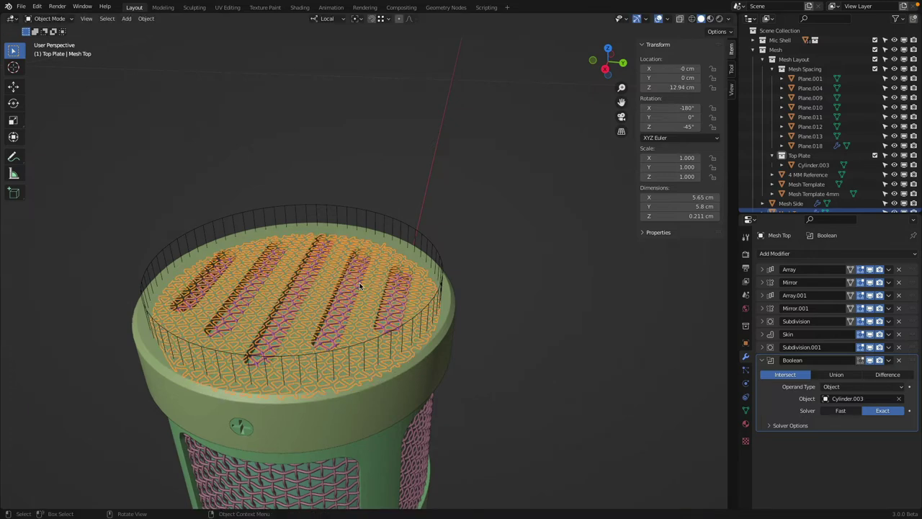
{"action": "left_click", "coordinate": [889, 269]}
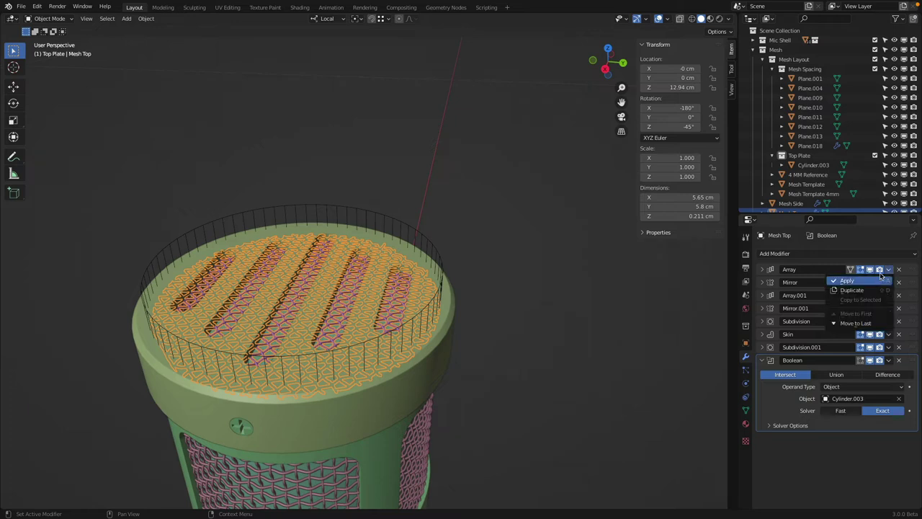
{"action": "left_click", "coordinate": [882, 279]}
{"action": "left_click", "coordinate": [889, 269]}
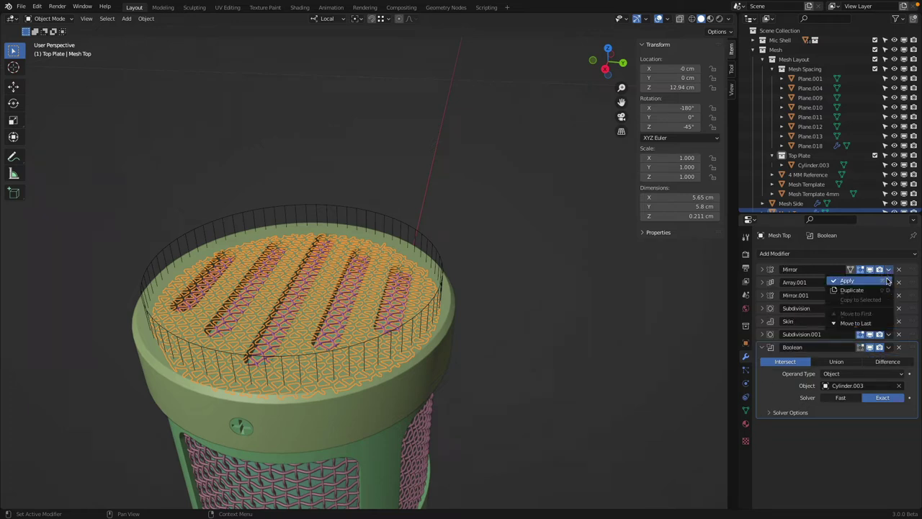
{"action": "left_click", "coordinate": [889, 280]}
{"action": "left_click", "coordinate": [889, 269]}
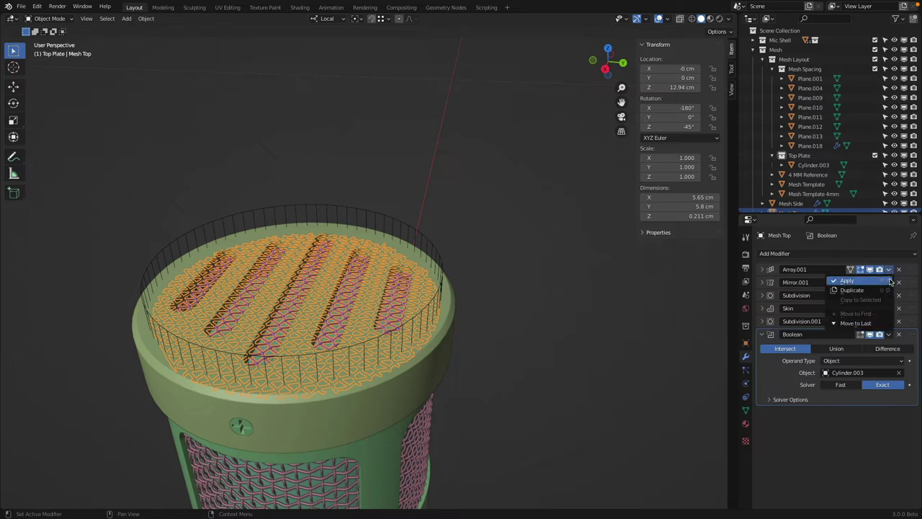
{"action": "left_click", "coordinate": [890, 281]}
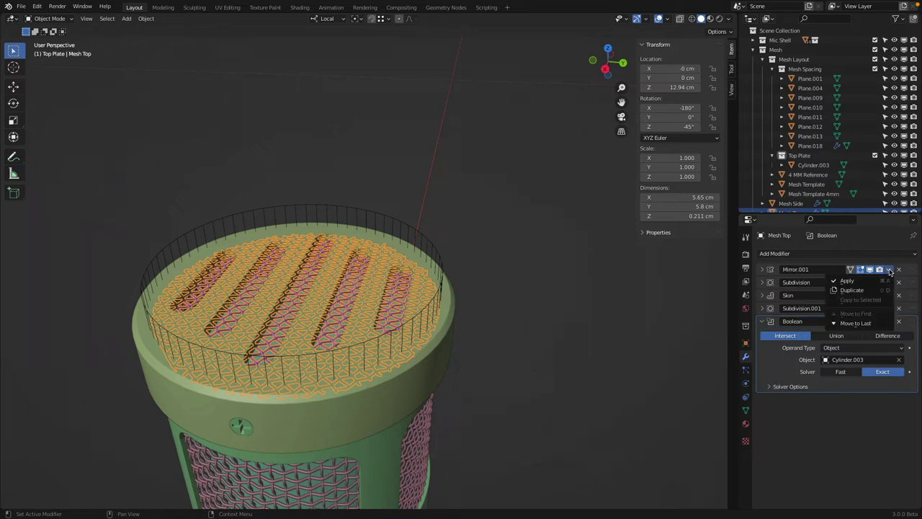
Step: Apply the remaining Mirror.001, Subdivision, Skin, Subdivision.001 and Boolean modifiers
{"action": "left_click", "coordinate": [889, 270]}
{"action": "left_click", "coordinate": [889, 280]}
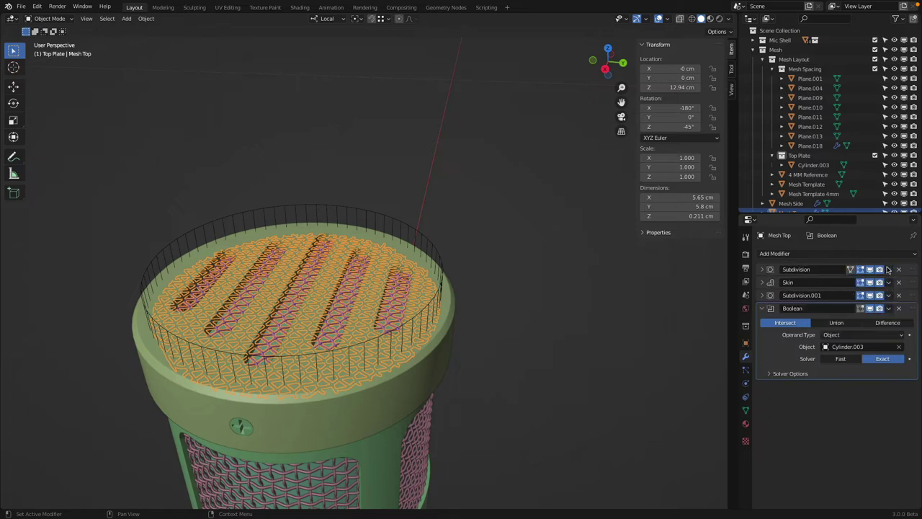
{"action": "left_click", "coordinate": [889, 269]}
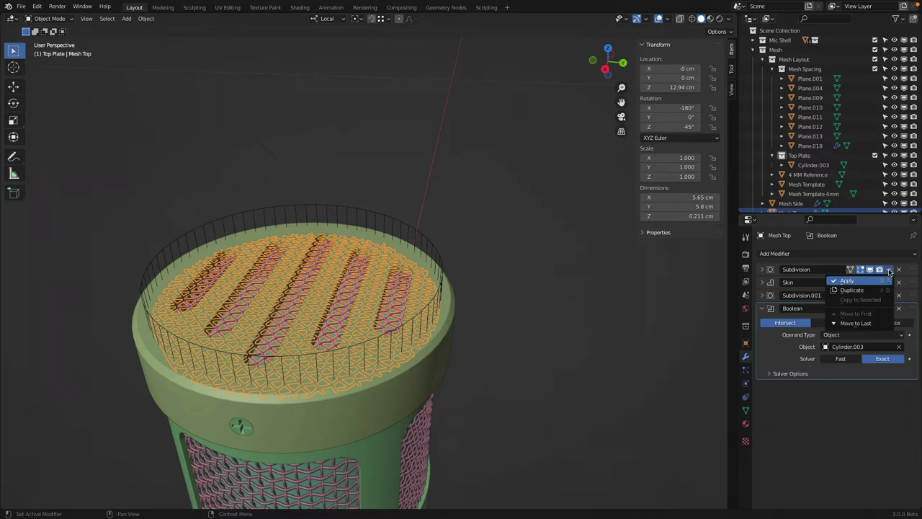
{"action": "left_click", "coordinate": [889, 280]}
{"action": "left_click", "coordinate": [888, 269]}
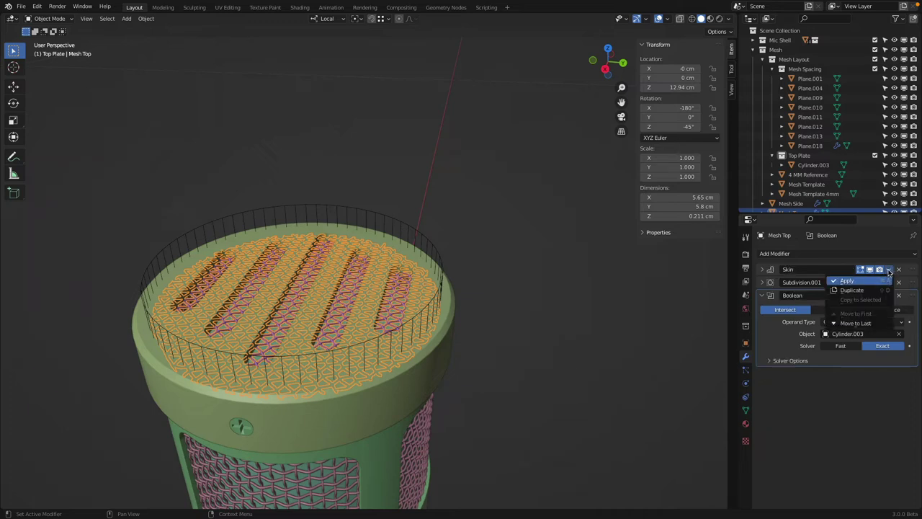
{"action": "left_click", "coordinate": [889, 281]}
{"action": "left_click", "coordinate": [889, 269]}
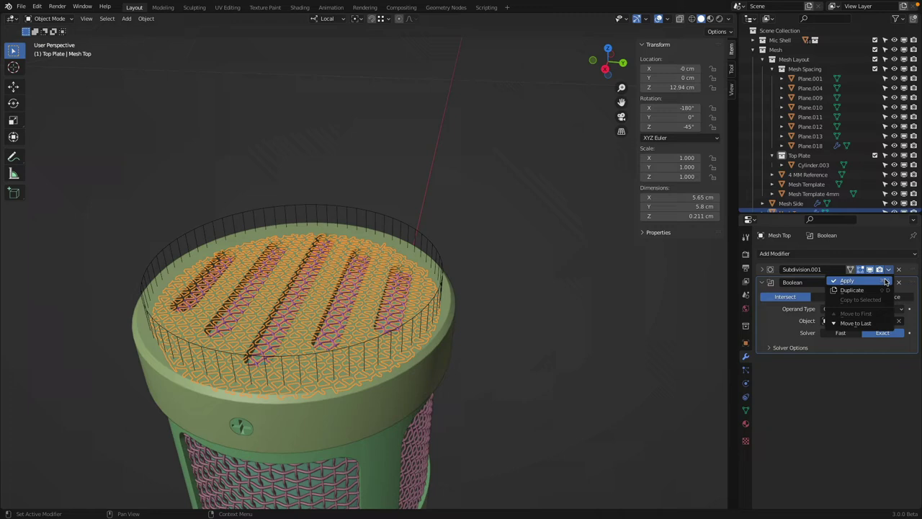
{"action": "left_click", "coordinate": [886, 280]}
{"action": "left_click", "coordinate": [889, 269]}
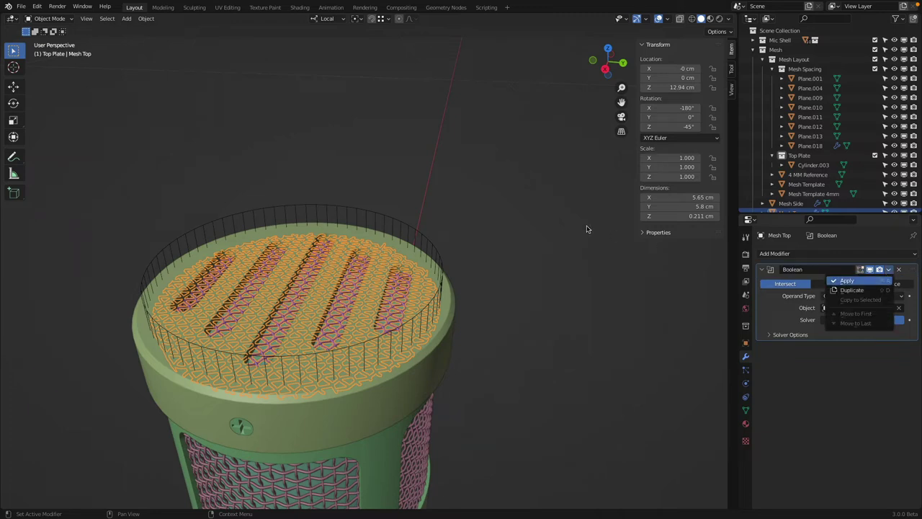
{"action": "key", "text": "Return"}
Step: Delete the Cylinder.003 cutter ring and the spacing planes Plane.001–Plane.018
{"action": "left_click", "coordinate": [400, 224]}
{"action": "key", "text": "x"}
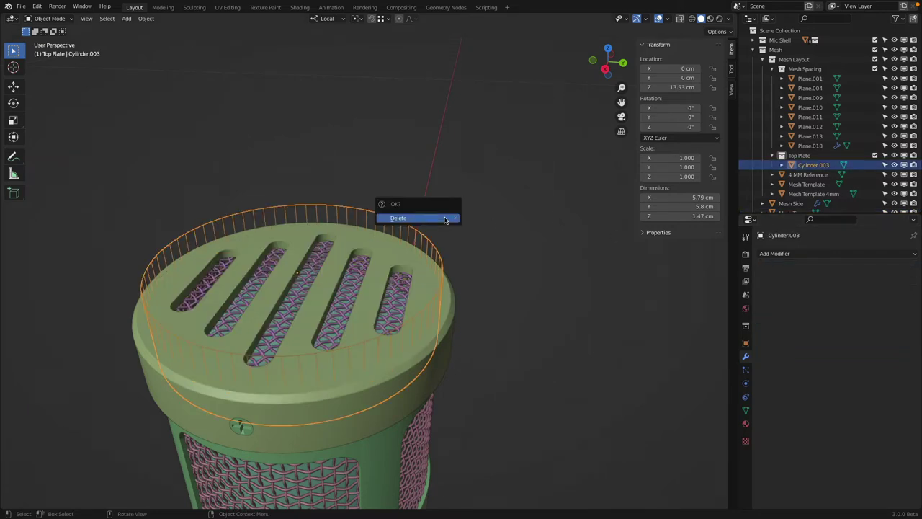
{"action": "left_click", "coordinate": [443, 217]}
{"action": "left_click", "coordinate": [810, 146]}
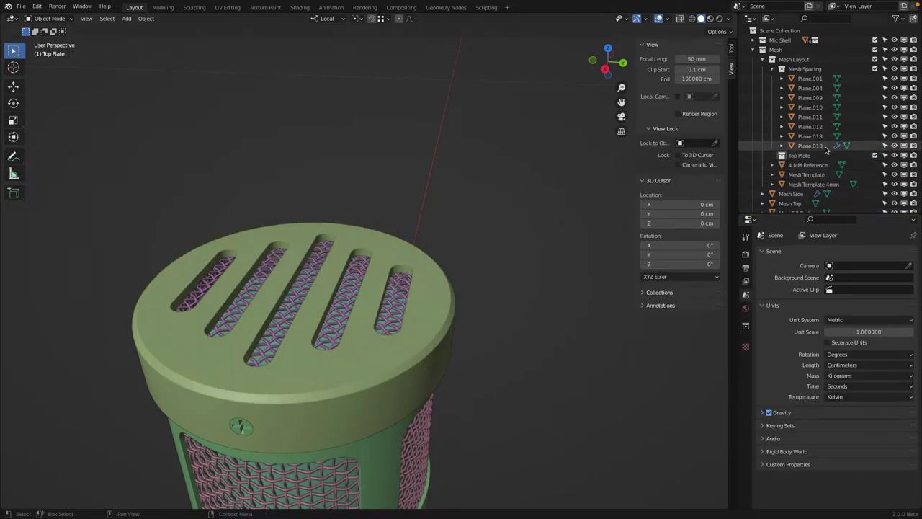
{"action": "left_click", "coordinate": [811, 78], "text": "shift"}
{"action": "scroll", "coordinate": [584, 126], "scroll_direction": "down", "scroll_amount": 6}
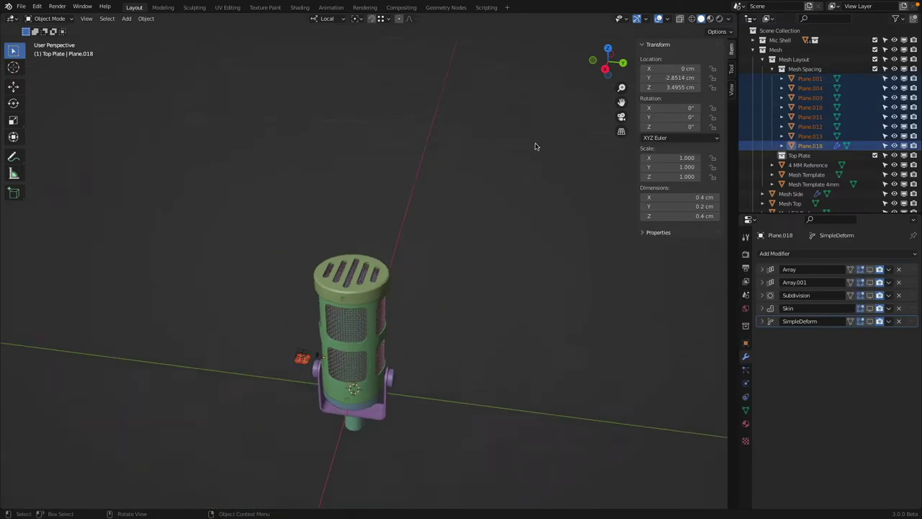
{"action": "key", "text": "Delete"}
Step: Delete the three mesh template objects, from 4 MM Reference through Mesh Template 4mm
{"action": "left_click", "coordinate": [809, 70]}
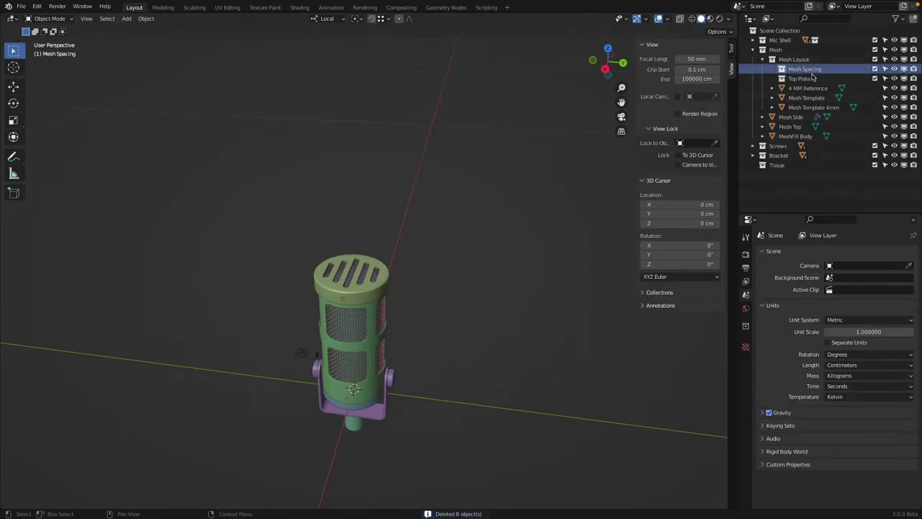
{"action": "left_click", "coordinate": [801, 77], "text": "shift"}
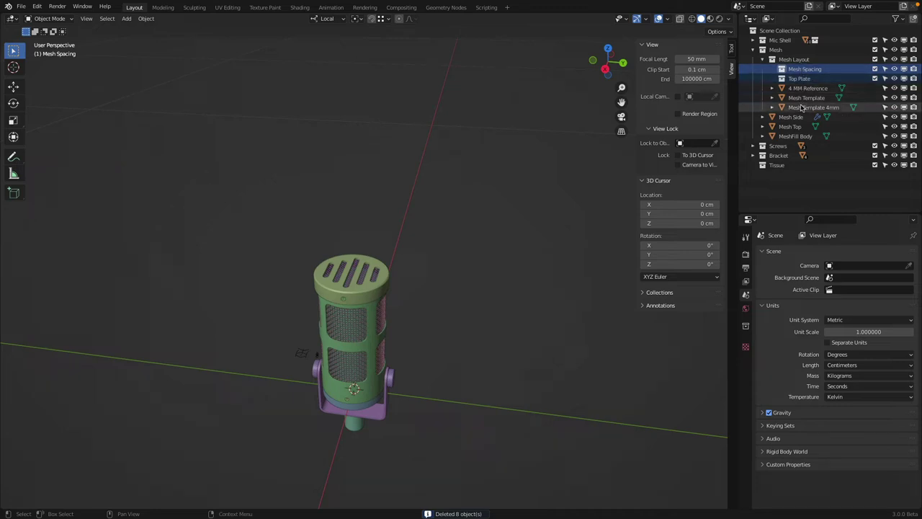
{"action": "left_click", "coordinate": [801, 106]}
{"action": "left_click", "coordinate": [807, 88], "text": "shift"}
{"action": "key", "text": "Delete"}
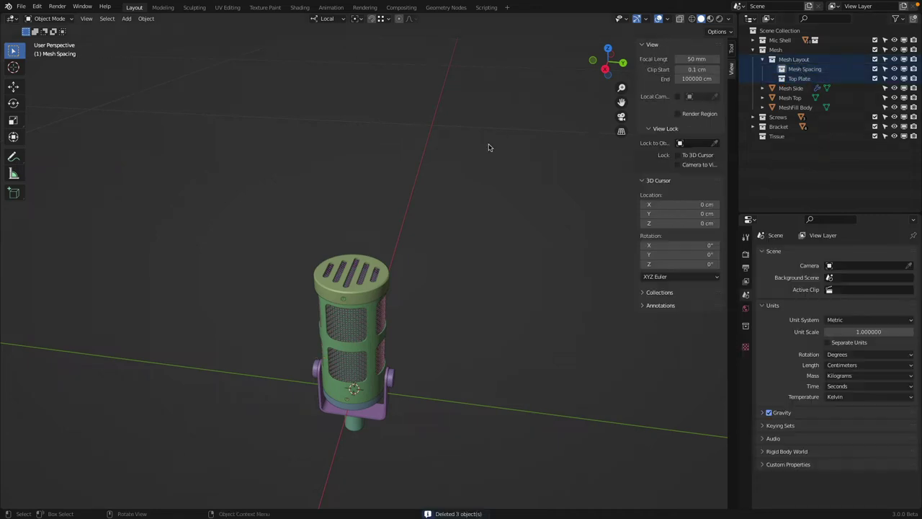
Step: Delete the empty Top Plate, Mesh Spacing and Mesh Layout collections
{"action": "left_click", "coordinate": [800, 78]}
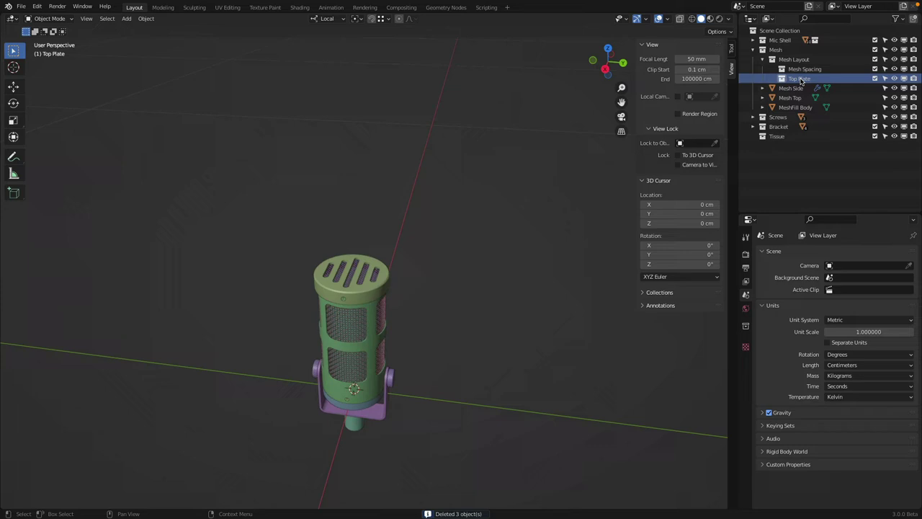
{"action": "key", "text": "Delete"}
{"action": "left_click", "coordinate": [801, 69]}
{"action": "key", "text": "Delete"}
{"action": "left_click", "coordinate": [797, 59]}
{"action": "key", "text": "Delete"}
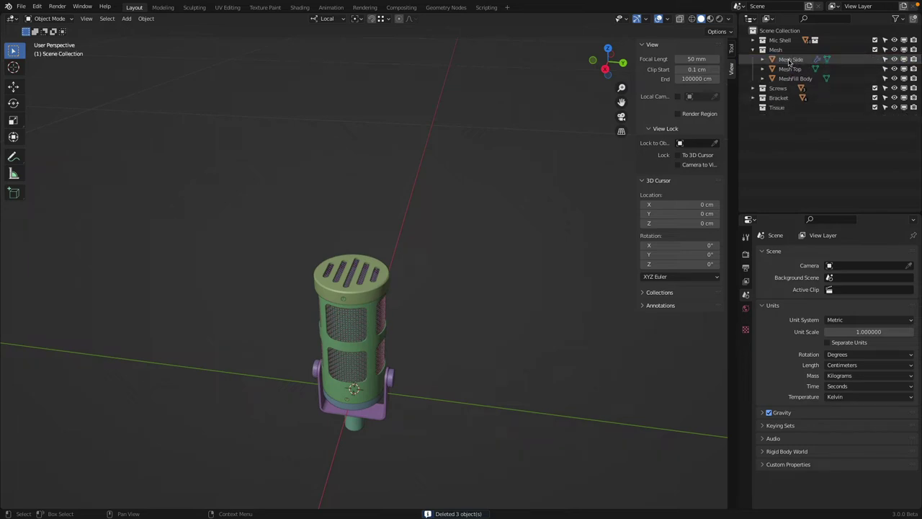
{"action": "left_click", "coordinate": [753, 50]}
{"action": "scroll", "coordinate": [445, 288], "scroll_direction": "up", "scroll_amount": 4}
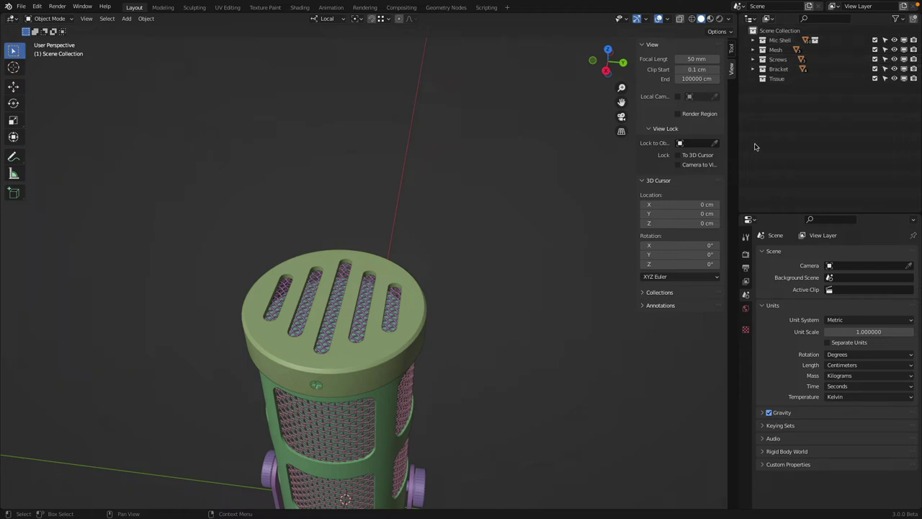
Step: Unhide the Boolean collection under Mic Shell and delete its cutter objects
{"action": "left_click", "coordinate": [752, 40]}
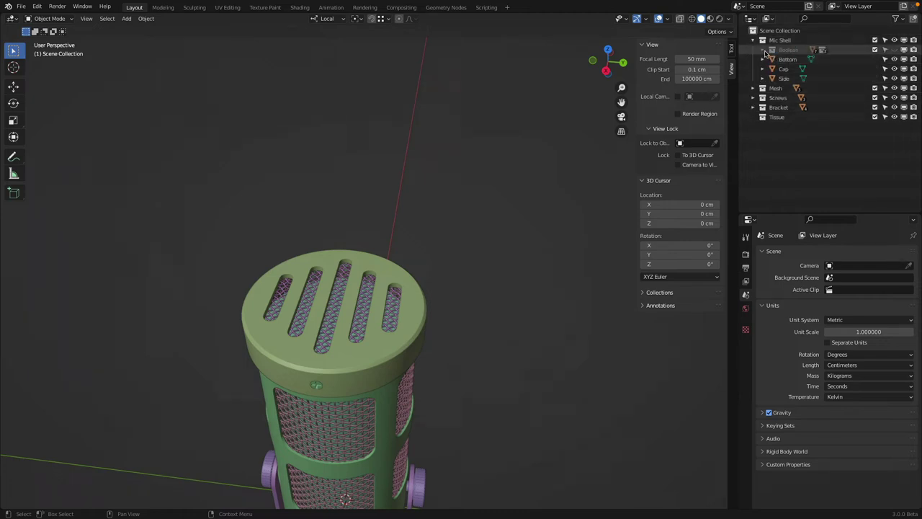
{"action": "left_click", "coordinate": [894, 50]}
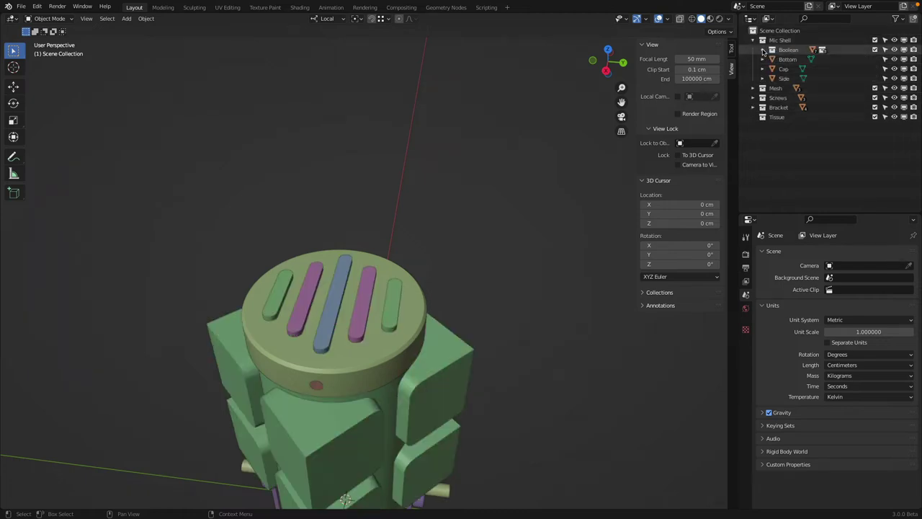
{"action": "left_click", "coordinate": [763, 50]}
{"action": "left_click", "coordinate": [789, 50]}
{"action": "double_click", "coordinate": [772, 50]}
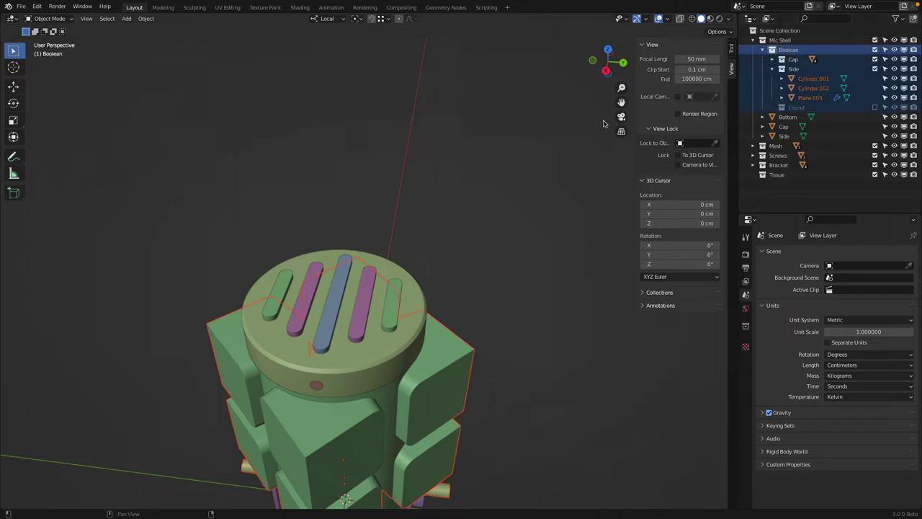
{"action": "scroll", "coordinate": [552, 144], "scroll_direction": "down", "scroll_amount": 3}
{"action": "key", "text": "Delete"}
{"action": "scroll", "coordinate": [382, 297], "scroll_direction": "up", "scroll_amount": 4}
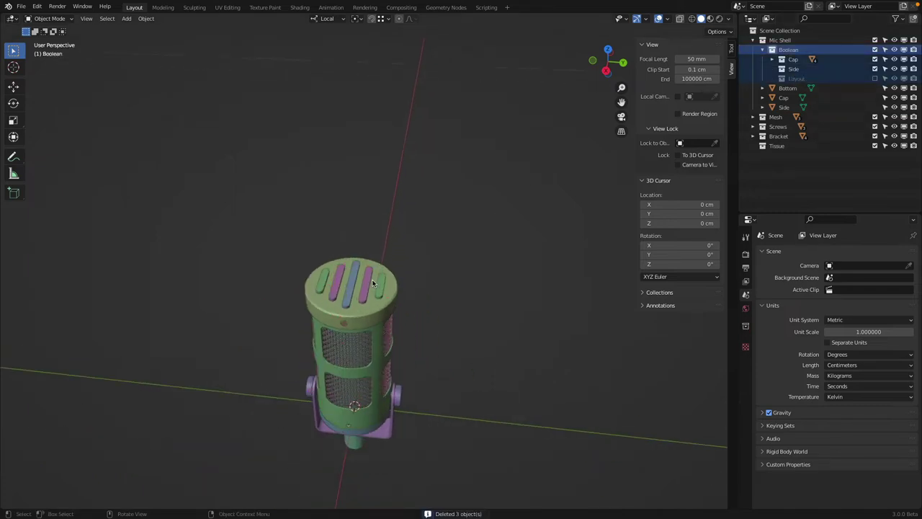
Step: Hide the leftover cutter bars and delete the Cylinder cutter inside the Cap collection
{"action": "key", "text": "h"}
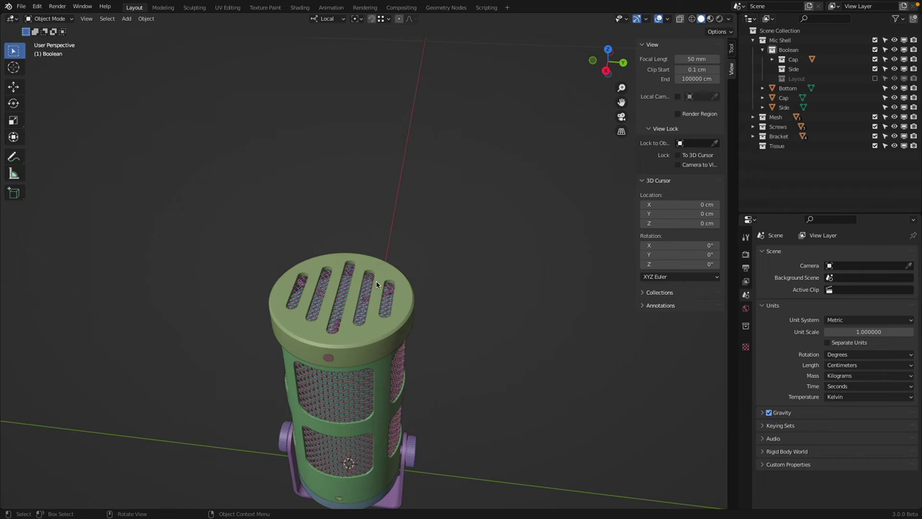
{"action": "left_click", "coordinate": [792, 60]}
{"action": "left_click", "coordinate": [773, 60]}
{"action": "left_click", "coordinate": [806, 68]}
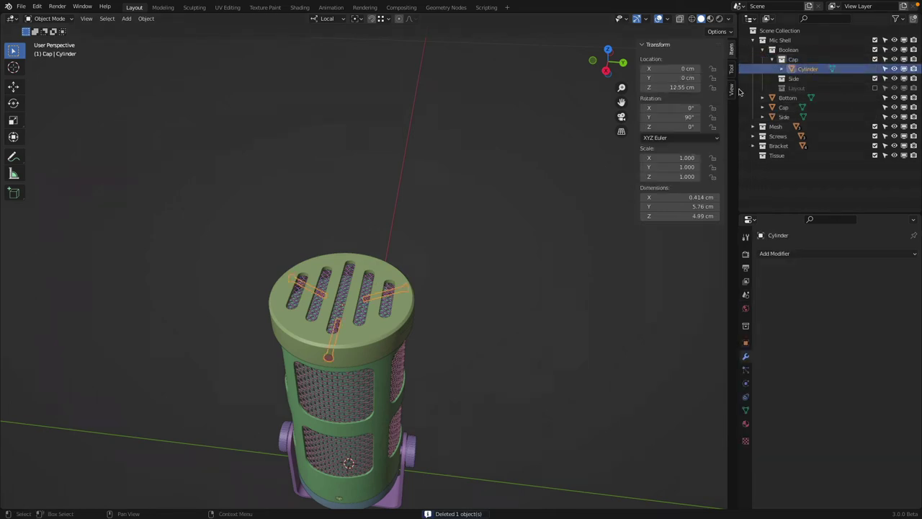
{"action": "key", "text": "Delete"}
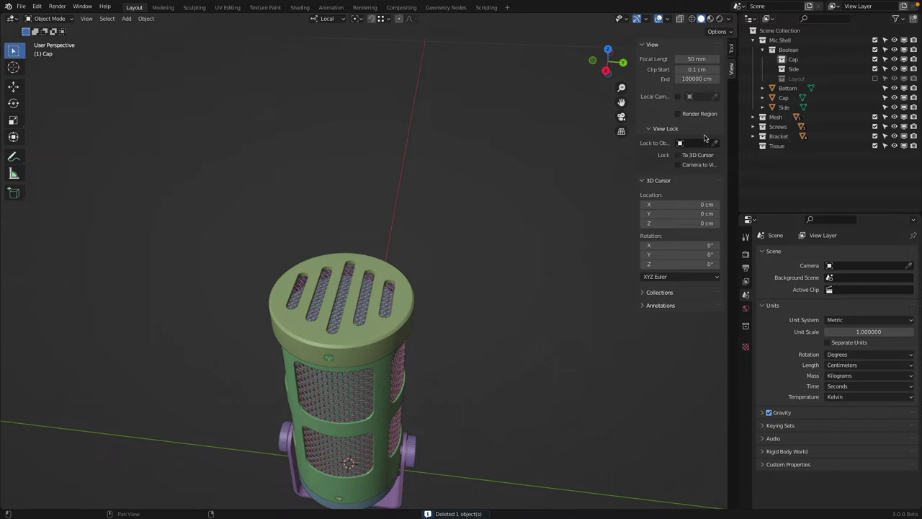
Step: Delete the Boolean, Cap and Side collections, keeping their remaining objects
{"action": "left_click", "coordinate": [788, 50]}
{"action": "key", "text": "x"}
{"action": "left_click", "coordinate": [786, 50]}
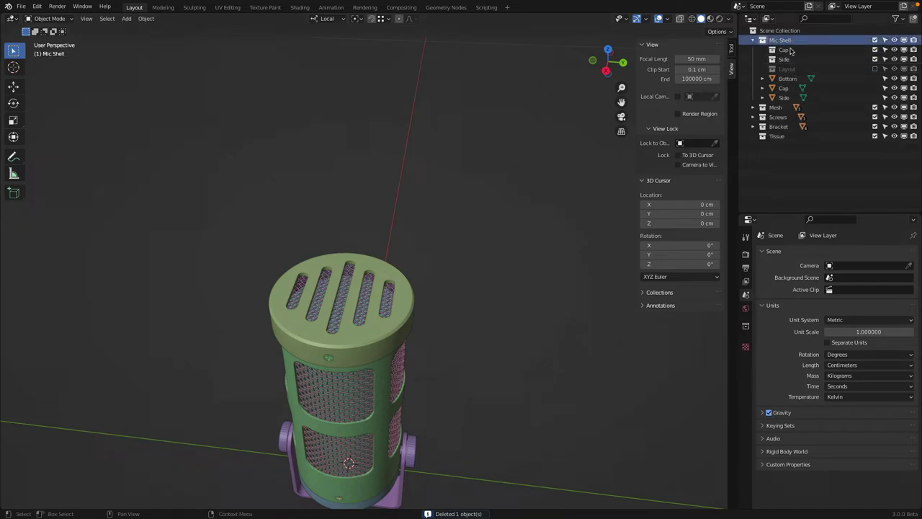
{"action": "key", "text": "x"}
{"action": "left_click", "coordinate": [788, 51]}
{"action": "key", "text": "x"}
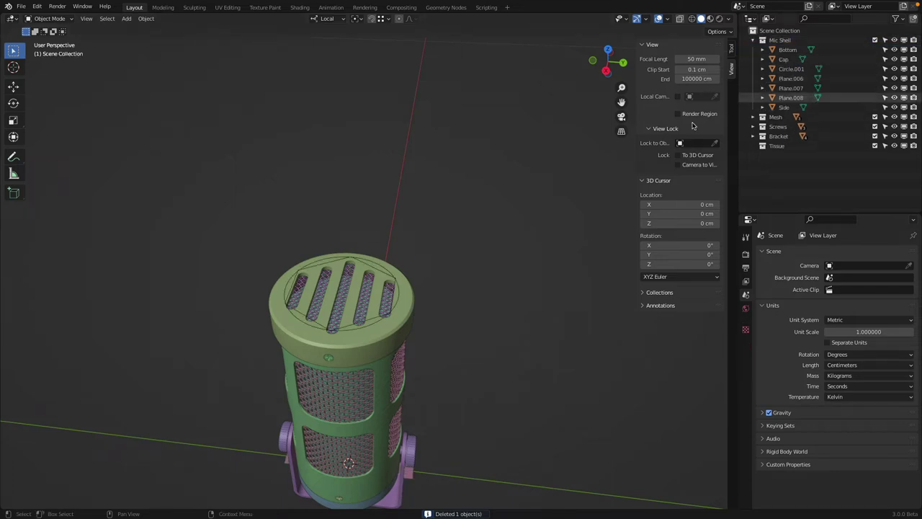
Step: Delete the Circle.001 ring from the Tissue collection
{"action": "left_click", "coordinate": [751, 41]}
{"action": "left_click", "coordinate": [752, 59]}
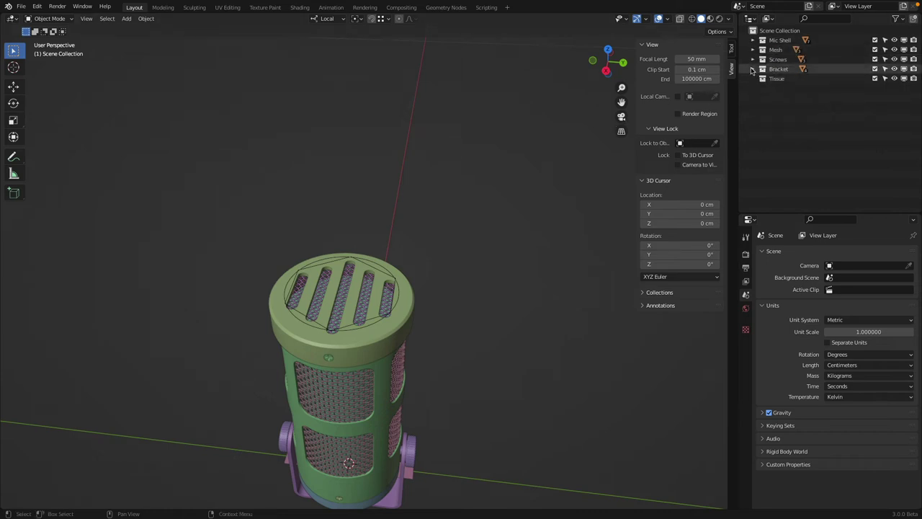
{"action": "left_click", "coordinate": [752, 59]}
{"action": "left_click", "coordinate": [752, 59]}
{"action": "left_click", "coordinate": [752, 59]}
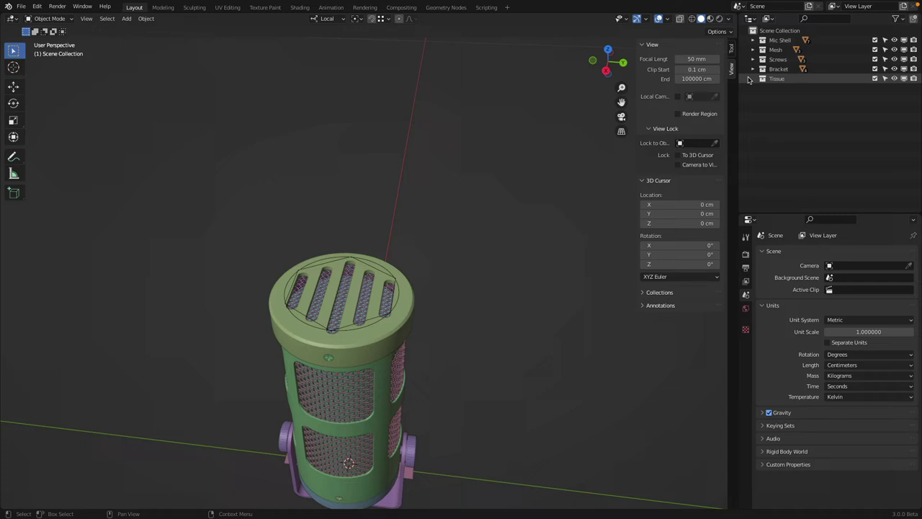
{"action": "left_click", "coordinate": [765, 78]}
{"action": "scroll", "coordinate": [465, 231], "scroll_direction": "down", "scroll_amount": 2}
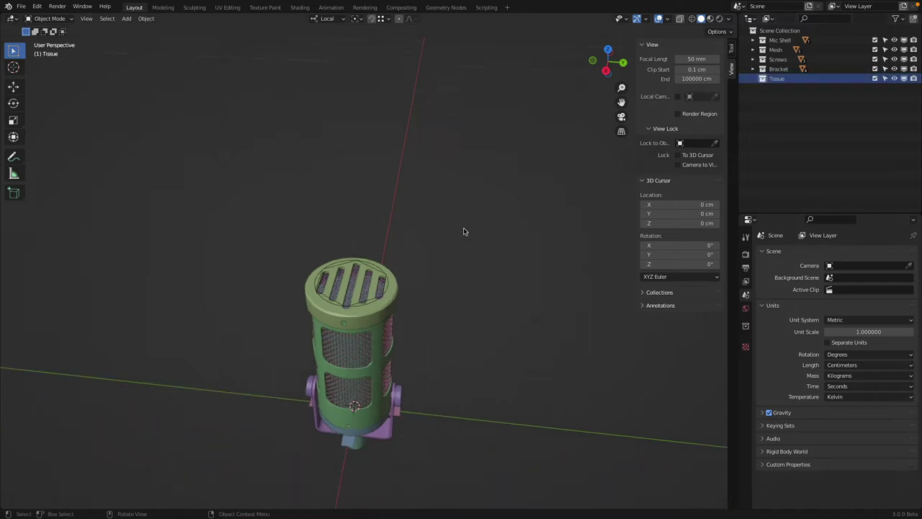
{"action": "scroll", "coordinate": [389, 263], "scroll_direction": "up", "scroll_amount": 4}
{"action": "key", "text": "Delete"}
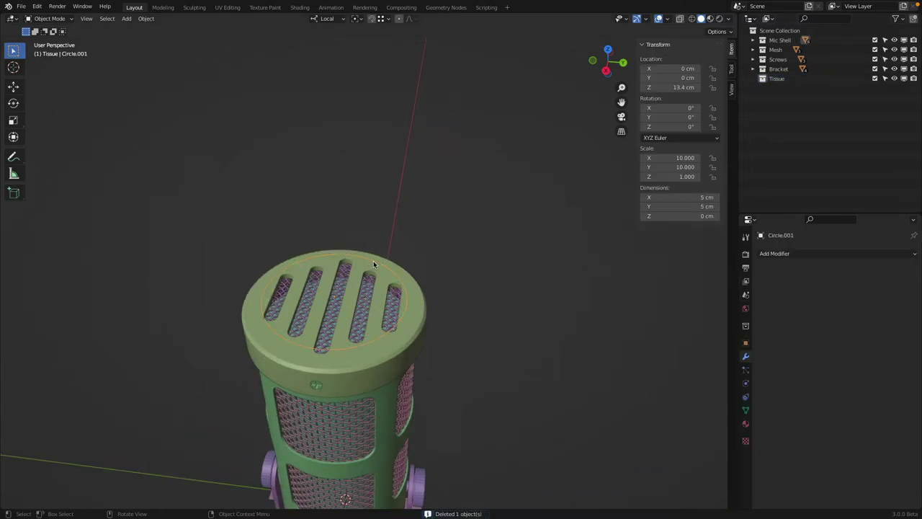
Step: Delete the stray Plane.006 object near the microphone
{"action": "middle_click_drag", "start_coordinate": [374, 260], "coordinate": [422, 313]}
{"action": "scroll", "coordinate": [422, 313], "scroll_direction": "up", "scroll_amount": 2}
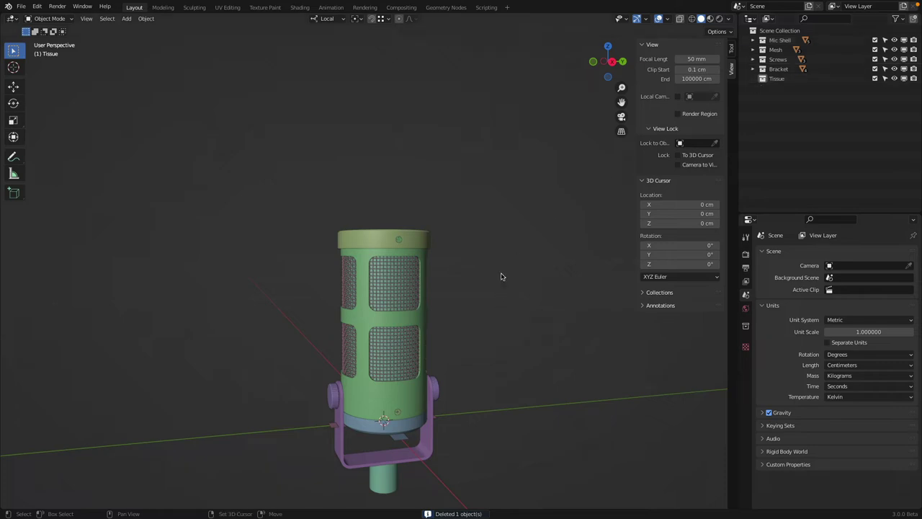
{"action": "middle_click_drag", "start_coordinate": [500, 274], "coordinate": [443, 336]}
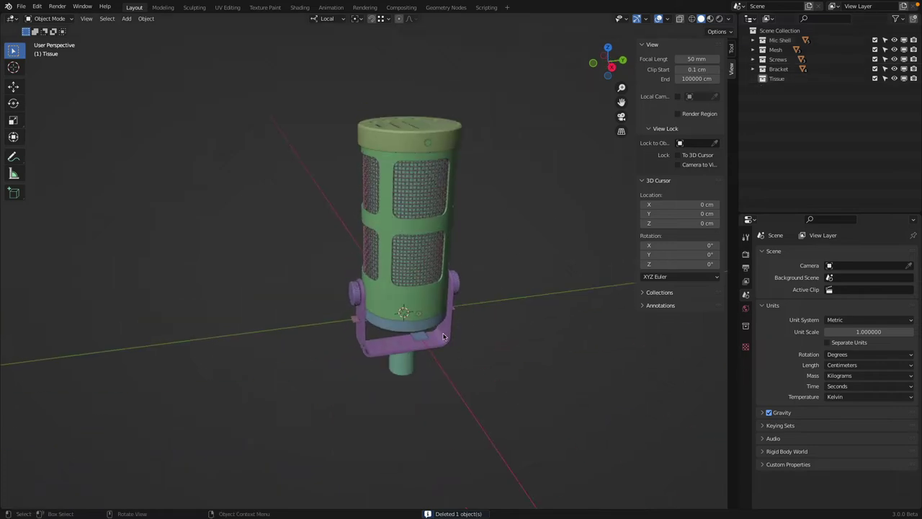
{"action": "left_click", "coordinate": [351, 325]}
{"action": "key", "text": "Delete"}
{"action": "middle_click_drag", "start_coordinate": [351, 326], "coordinate": [386, 333]}
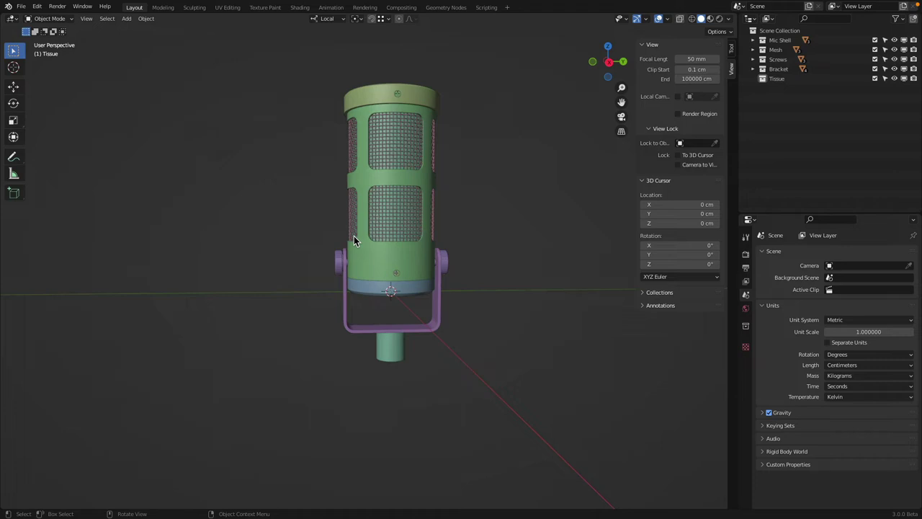
Step: Select all the microphone parts and move them into Scene Collection
{"action": "right_click", "coordinate": [308, 154]}
{"action": "left_click", "coordinate": [400, 114]}
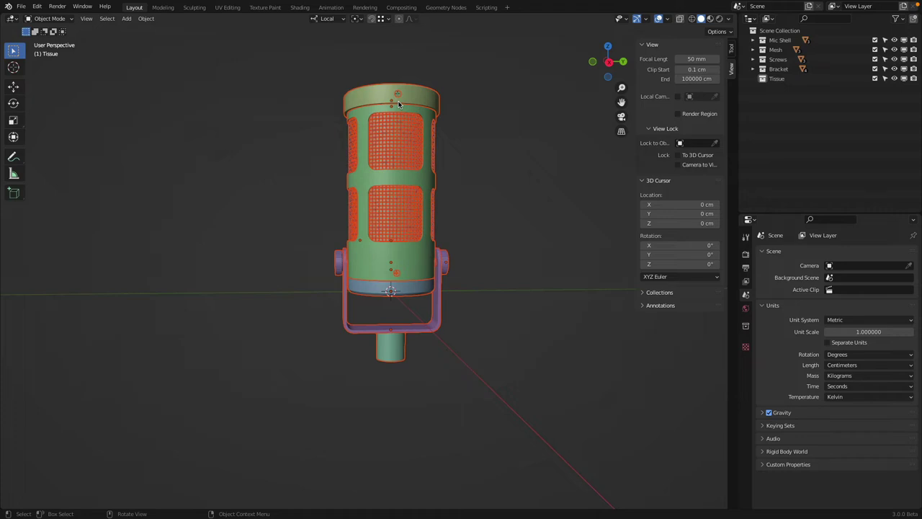
{"action": "key", "text": "m"}
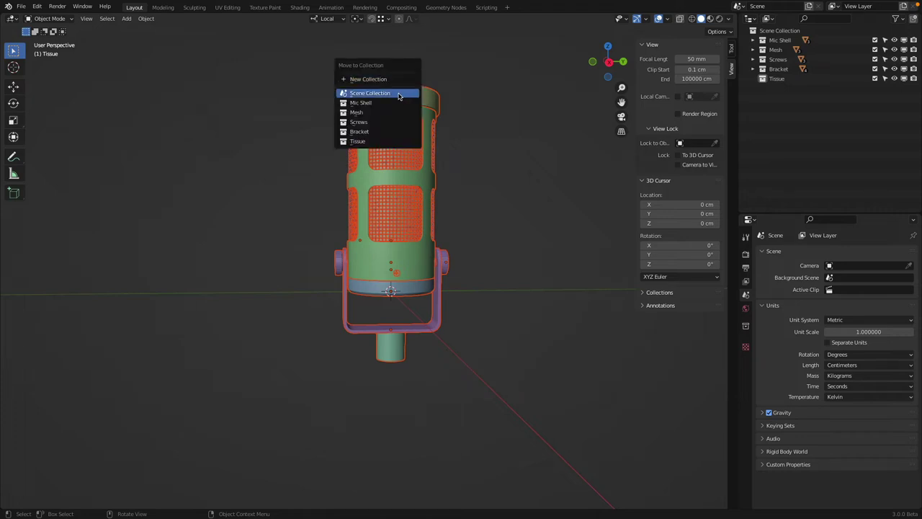
{"action": "left_click", "coordinate": [399, 94]}
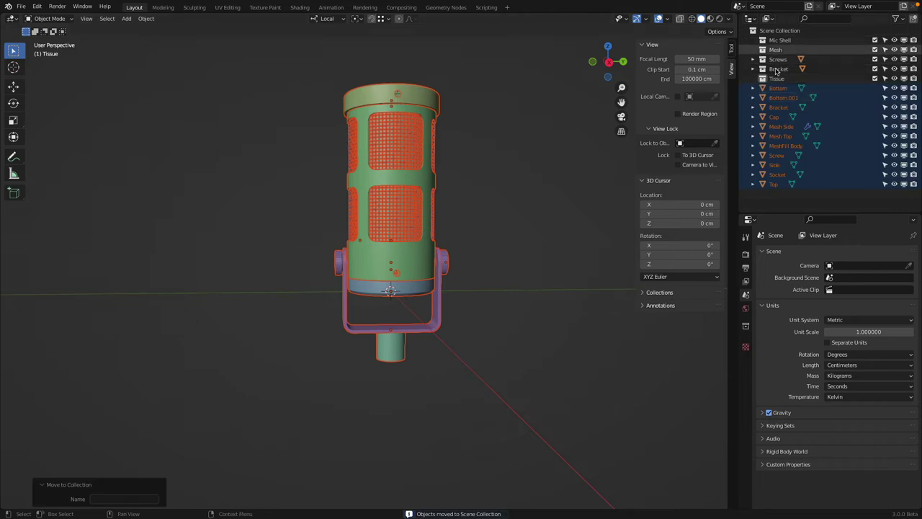
Step: Drag Plus out of Screws and delete the emptied sub-collections
{"action": "left_click", "coordinate": [752, 69]}
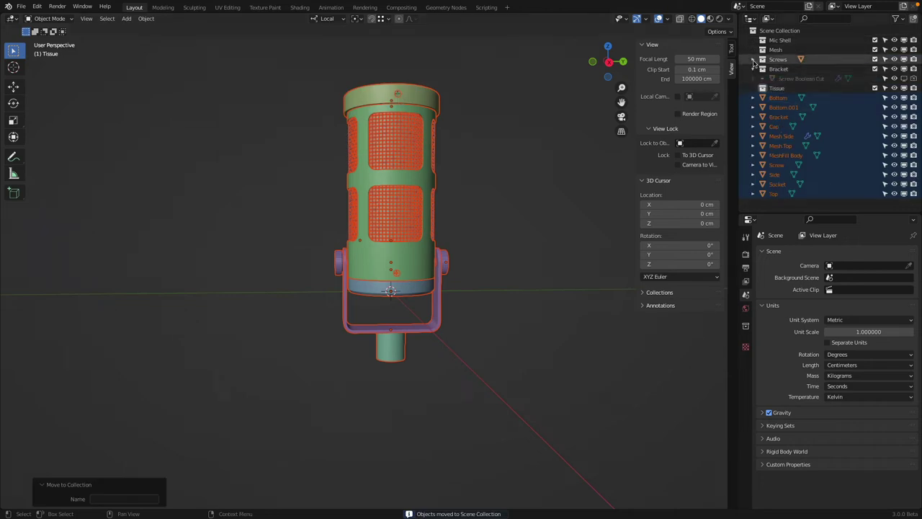
{"action": "left_click", "coordinate": [753, 59]}
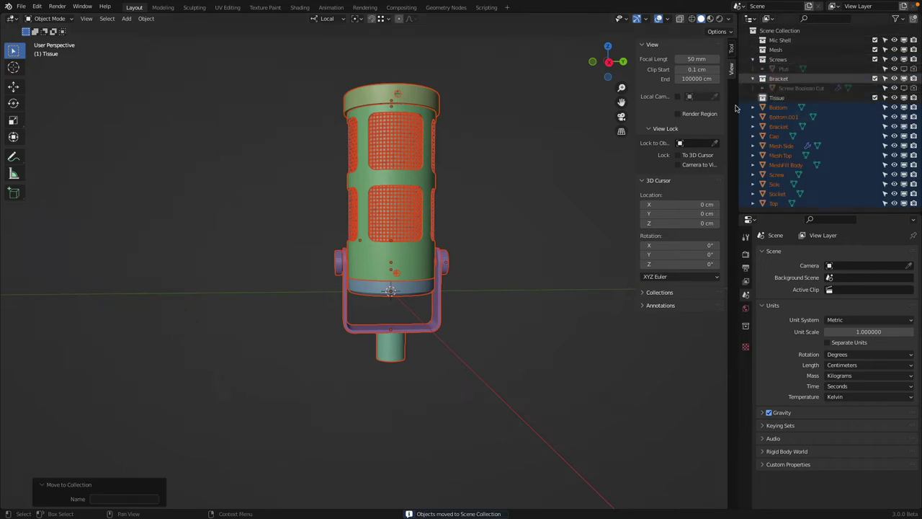
{"action": "left_click", "coordinate": [813, 88]}
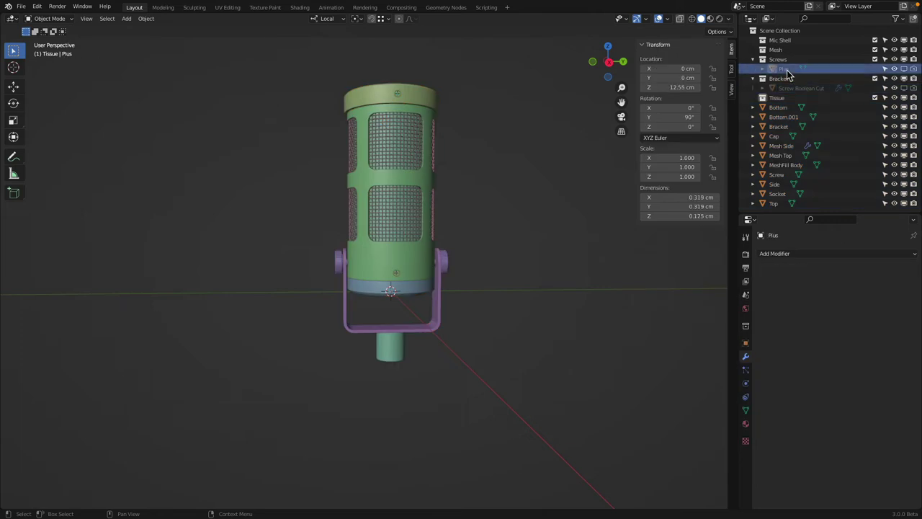
{"action": "left_click_drag", "start_coordinate": [784, 69], "coordinate": [780, 42]}
{"action": "key", "text": "x"}
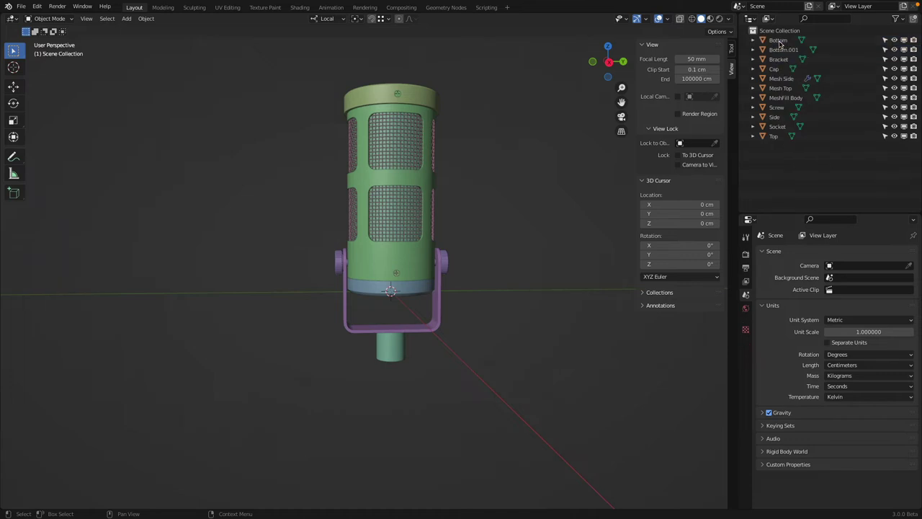
{"action": "middle_click_drag", "start_coordinate": [500, 286], "coordinate": [469, 261]}
{"action": "scroll", "coordinate": [433, 273], "scroll_direction": "up", "scroll_amount": 1}
Step: Parent the Screw and Bracket to the Socket as Object parent
{"action": "left_click", "coordinate": [465, 195]}
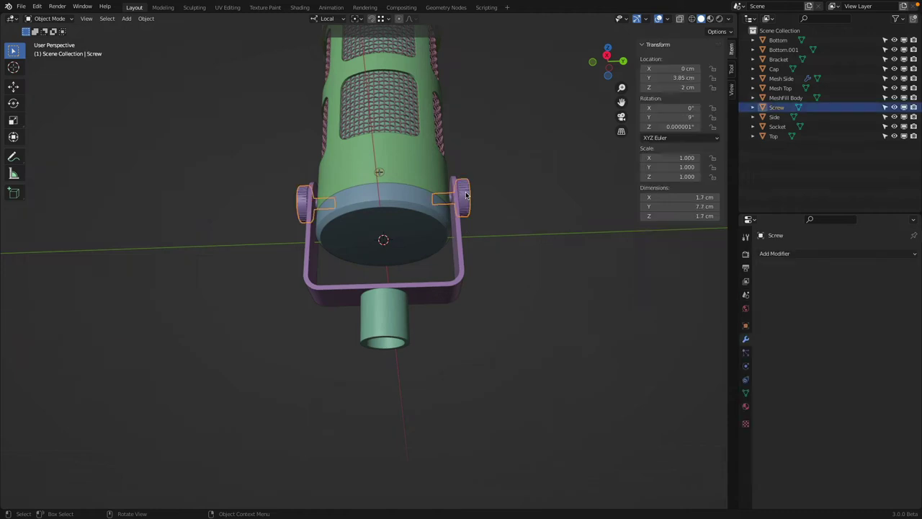
{"action": "left_click", "coordinate": [461, 256], "text": "shift"}
{"action": "left_click", "coordinate": [393, 324], "text": "shift"}
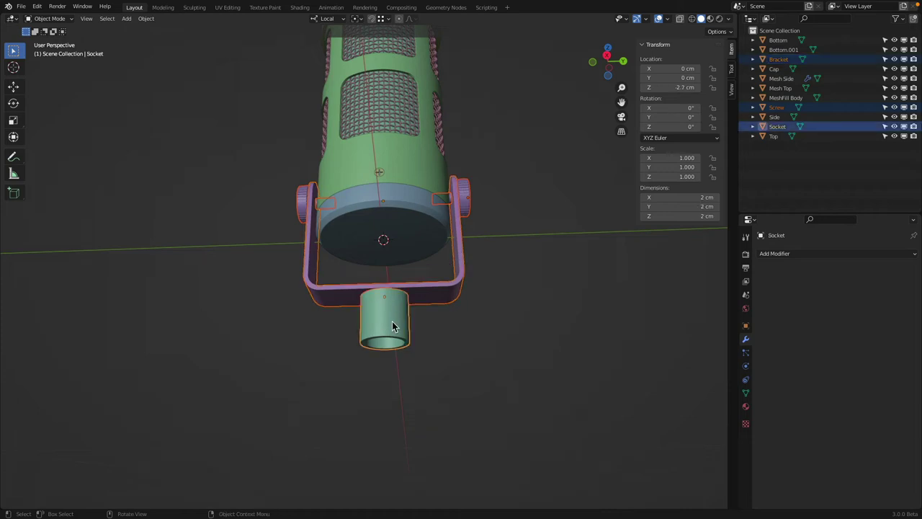
{"action": "key", "text": "ctrl+p"}
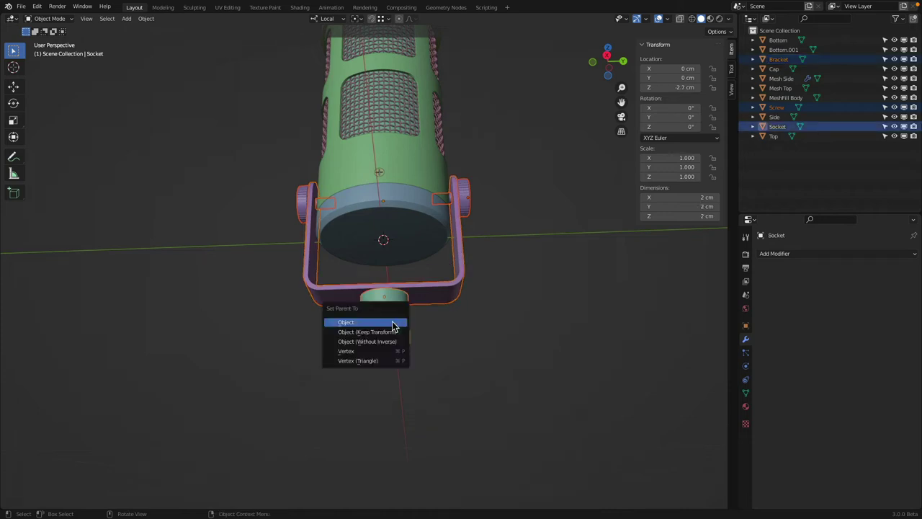
{"action": "left_click", "coordinate": [393, 324]}
{"action": "left_click", "coordinate": [393, 324]}
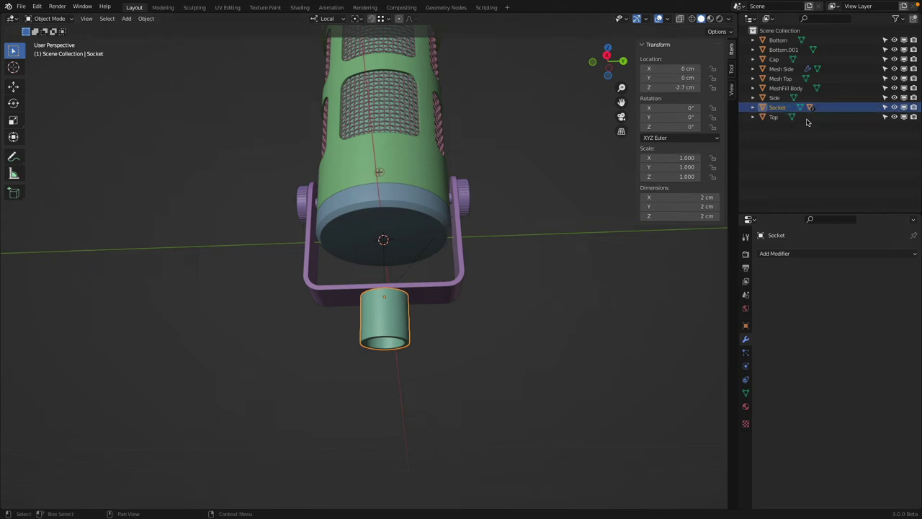
Step: Rename the Socket to 'Brakcet Socket' in the Outliner
{"action": "double_click", "coordinate": [784, 108]}
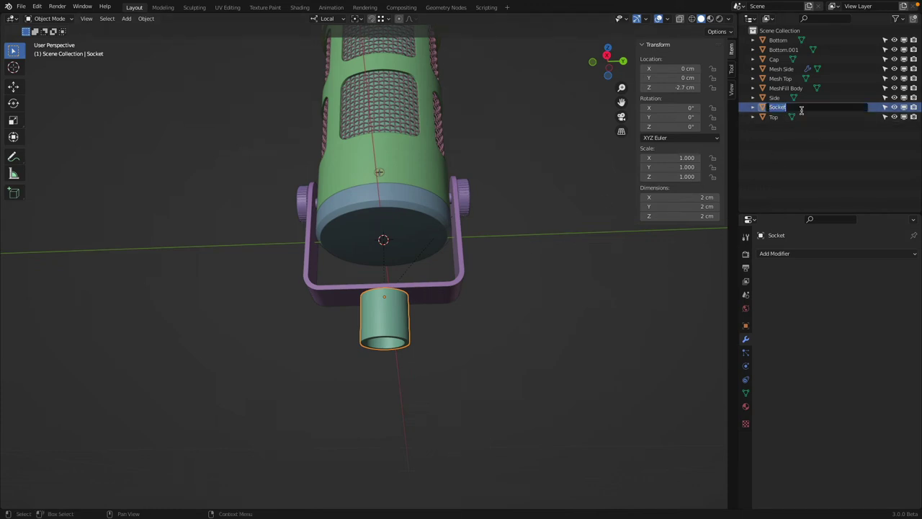
{"action": "left_click", "coordinate": [753, 108]}
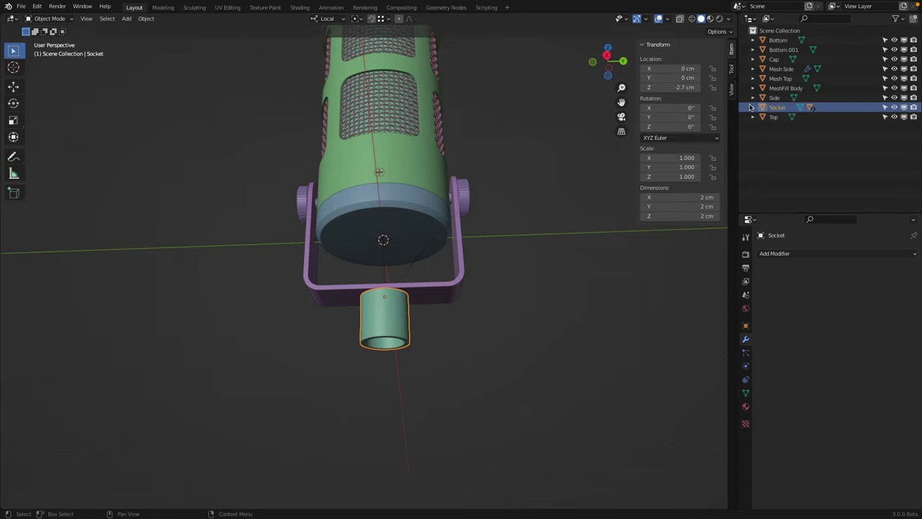
{"action": "left_click", "coordinate": [753, 108]}
{"action": "left_click", "coordinate": [753, 108]}
{"action": "double_click", "coordinate": [788, 108]}
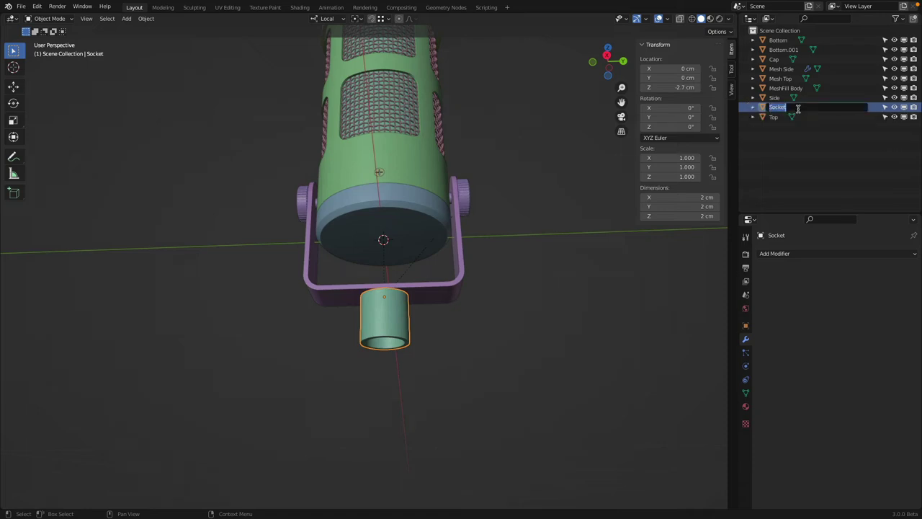
{"action": "left_click", "coordinate": [799, 108]}
{"action": "type", "text": "Brakcet"}
{"action": "key", "text": "Return"}
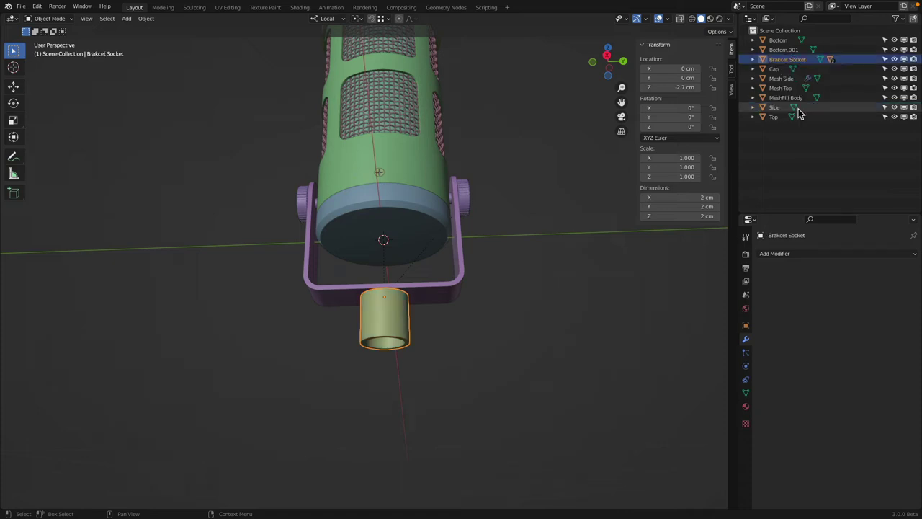
{"action": "middle_click_drag", "start_coordinate": [498, 134], "coordinate": [516, 172]}
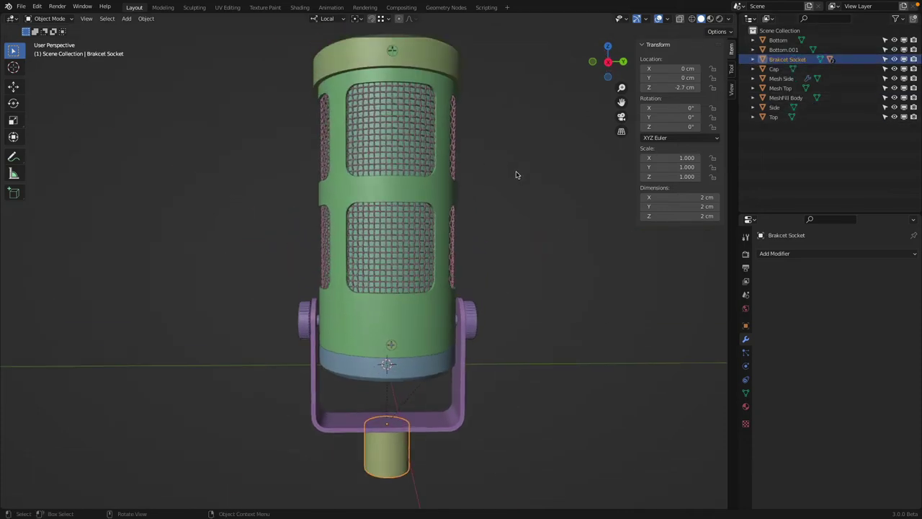
{"action": "left_click", "coordinate": [401, 345]}
Step: Select the microphone's Side body, viewed from below
{"action": "middle_click_drag", "start_coordinate": [416, 338], "coordinate": [387, 300]}
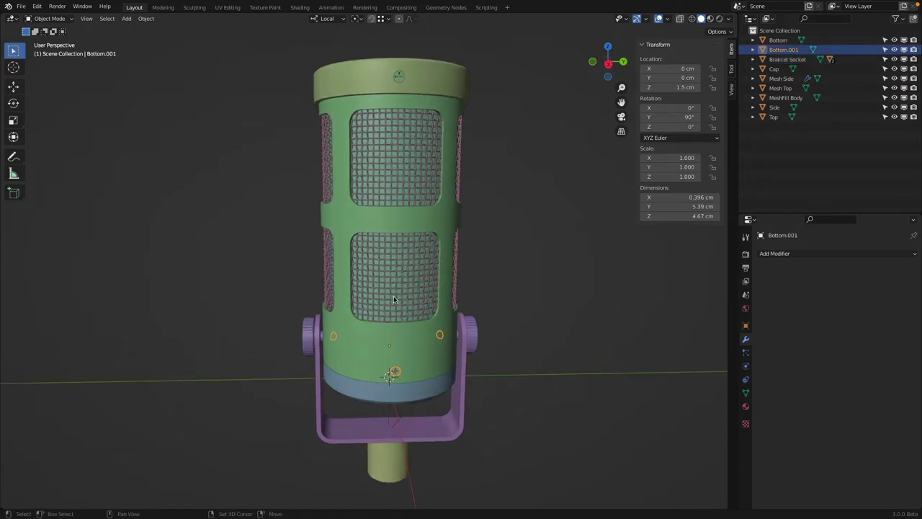
{"action": "middle_click_drag", "start_coordinate": [393, 295], "coordinate": [441, 246]}
{"action": "left_click", "coordinate": [389, 230]}
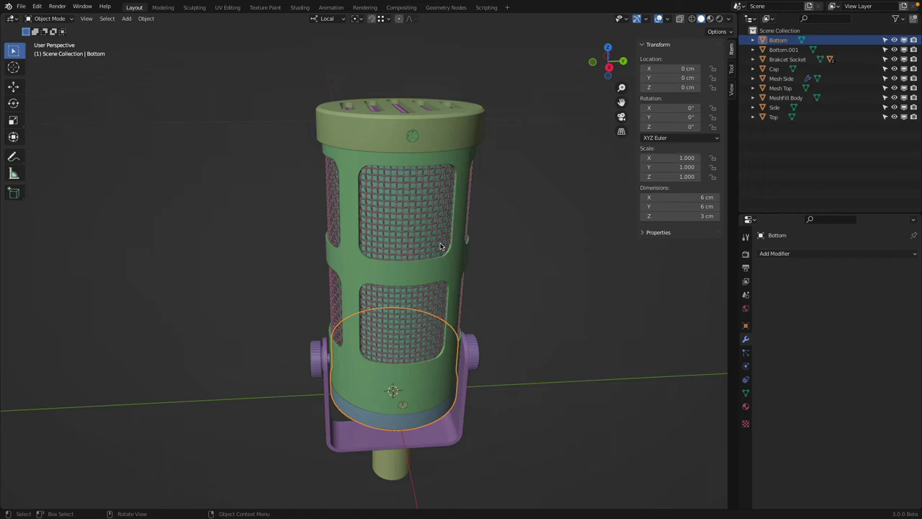
{"action": "left_click", "coordinate": [364, 271]}
Step: In Right Ortho wireframe view, box-select the mic parts and add the bottom part
{"action": "middle_click_drag", "start_coordinate": [365, 272], "coordinate": [334, 232]}
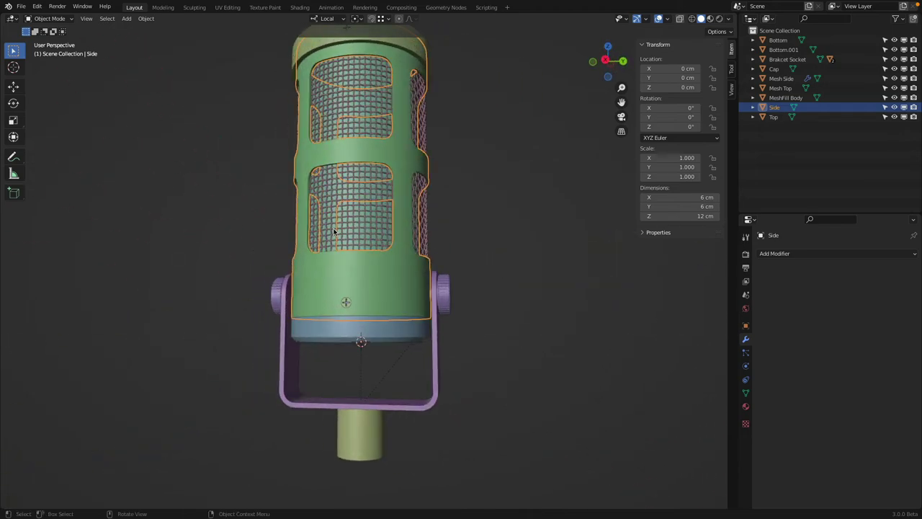
{"action": "key", "text": "KP_3"}
{"action": "key", "text": "shift+z"}
{"action": "key", "text": "b"}
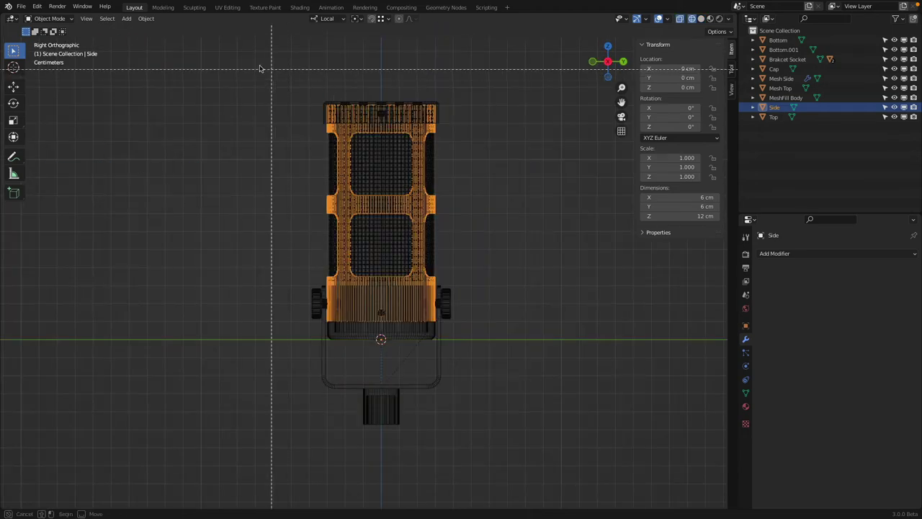
{"action": "left_click_drag", "start_coordinate": [260, 68], "coordinate": [486, 160]}
{"action": "left_click", "coordinate": [400, 332], "text": "shift"}
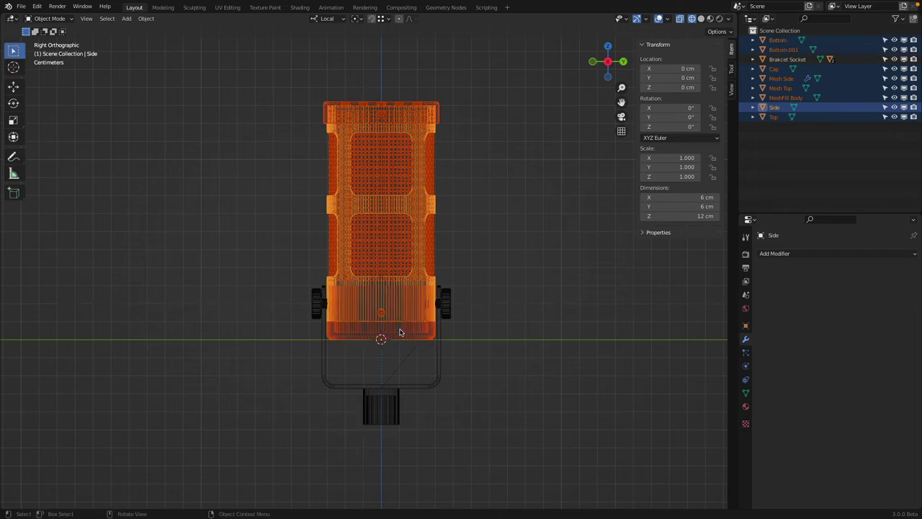
{"action": "scroll", "coordinate": [403, 324], "scroll_direction": "up", "scroll_amount": 6}
{"action": "scroll", "coordinate": [461, 319], "scroll_direction": "down", "scroll_amount": 5}
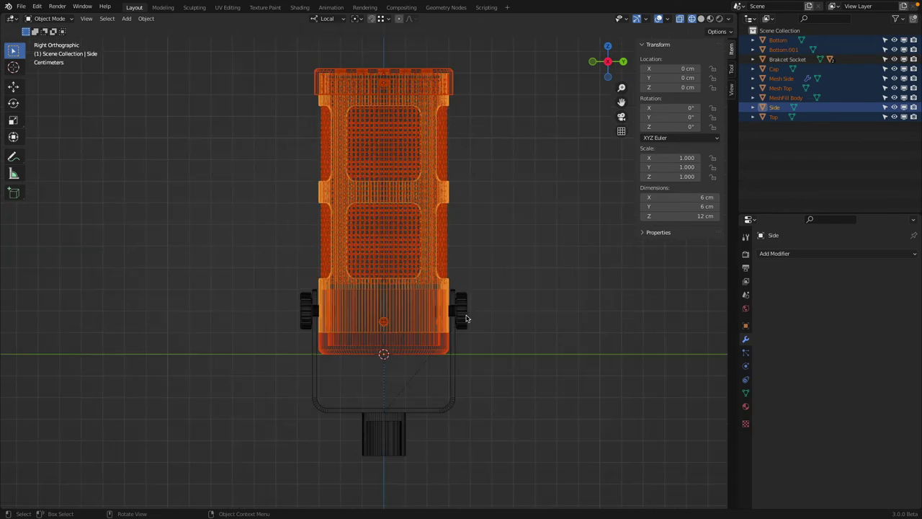
Step: Parent the selected microphone parts to the Side body
{"action": "key", "text": "z"}
{"action": "left_click", "coordinate": [613, 315]}
{"action": "scroll", "coordinate": [446, 316], "scroll_direction": "up", "scroll_amount": 5}
{"action": "middle_click_drag", "start_coordinate": [404, 238], "coordinate": [334, 209]}
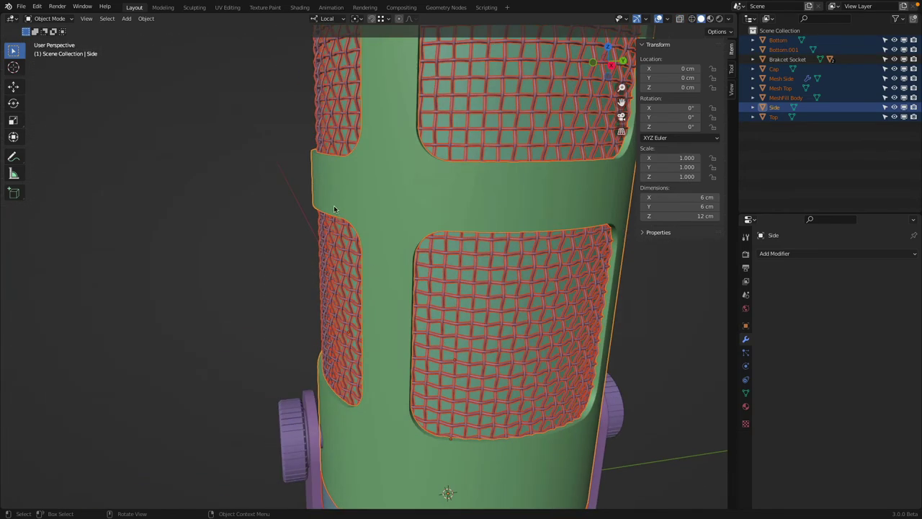
{"action": "scroll", "coordinate": [333, 209], "scroll_direction": "down", "scroll_amount": 7}
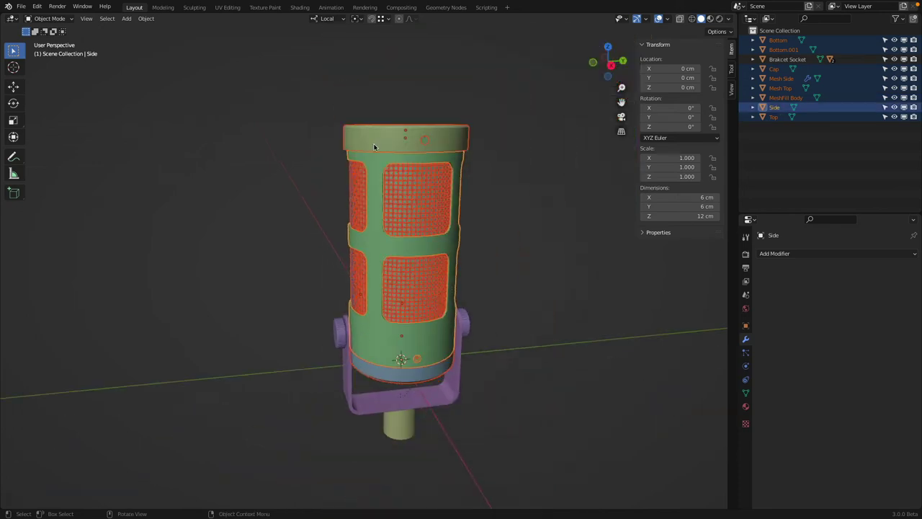
{"action": "key", "text": "z"}
{"action": "left_click", "coordinate": [187, 224]}
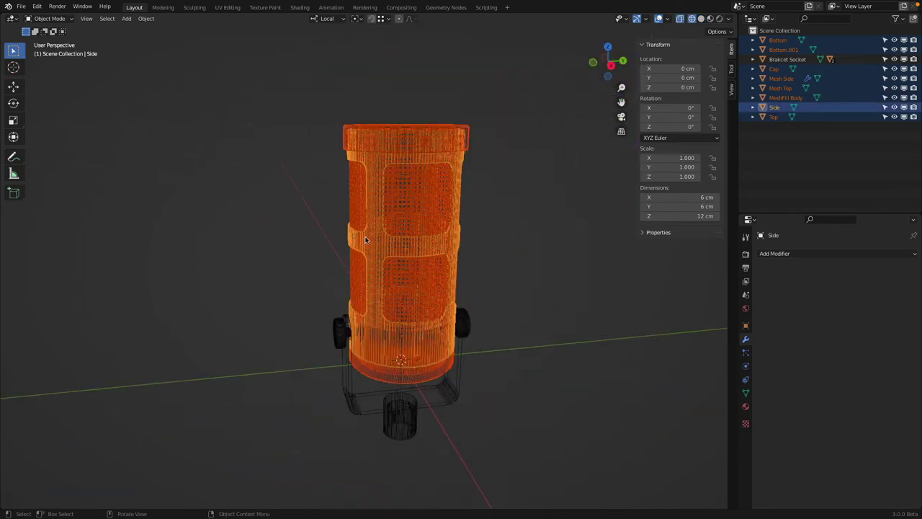
{"action": "key", "text": "ctrl+p"}
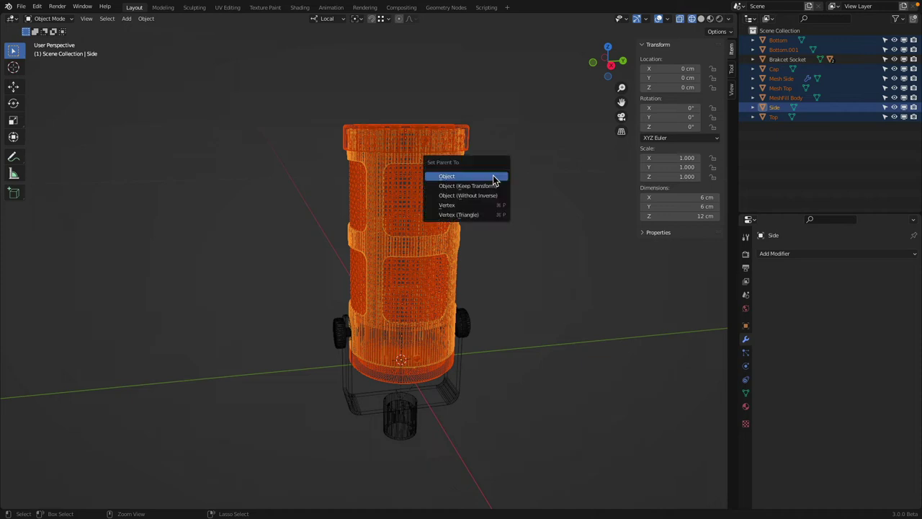
{"action": "left_click", "coordinate": [494, 177]}
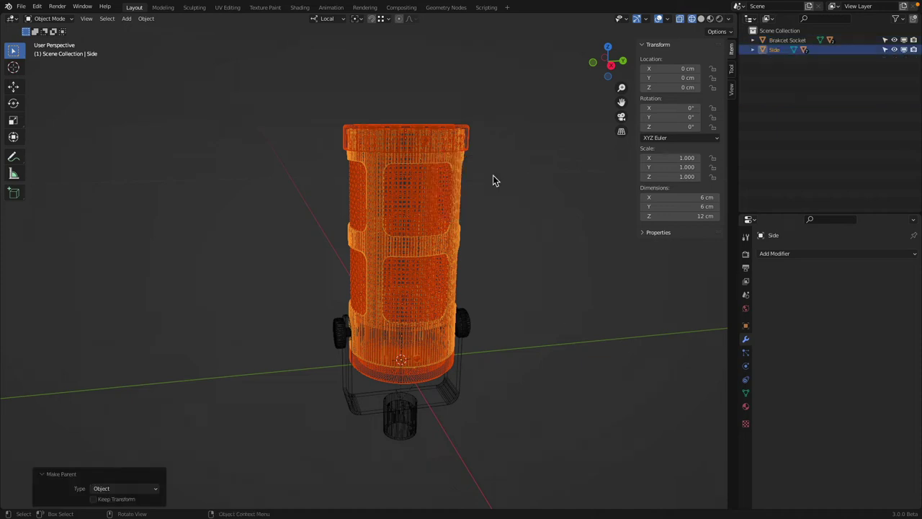
Step: Rename the Side object to 'Mic'
{"action": "double_click", "coordinate": [774, 50]}
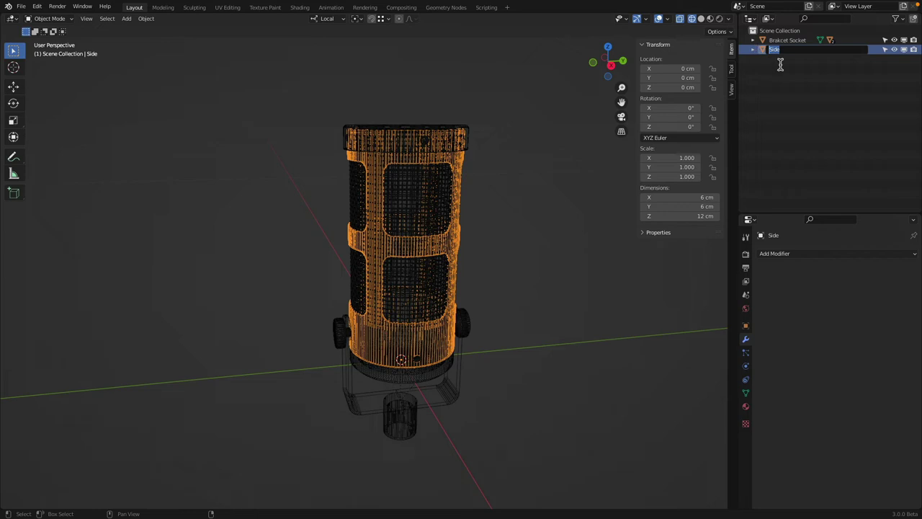
{"action": "type", "text": "Mic"}
{"action": "key", "text": "Return"}
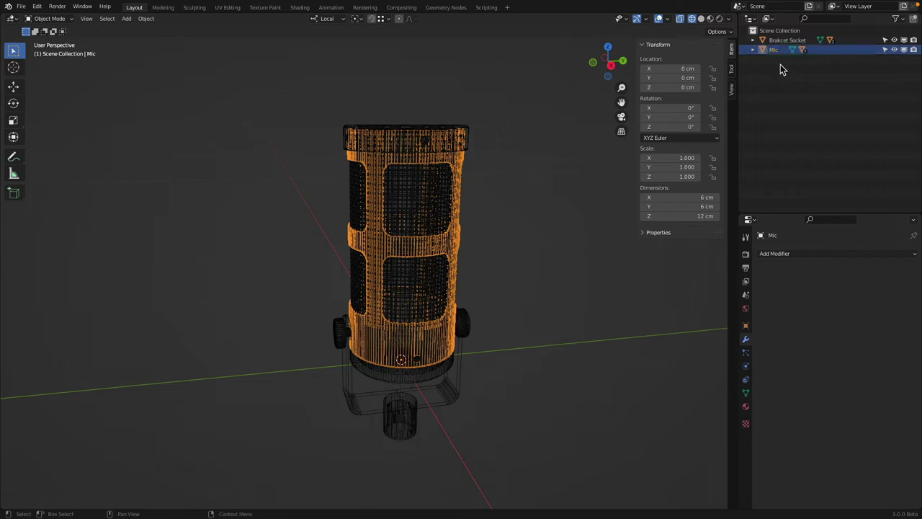
Step: In solid shading, parent the Mic to the Brakcet Socket
{"action": "key", "text": "shift+z"}
{"action": "mouse_move", "coordinate": [538, 279]}
{"action": "middle_mouse_down"}
{"action": "mouse_move", "coordinate": [494, 255]}
{"action": "mouse_move", "coordinate": [477, 274]}
{"action": "middle_mouse_up"}
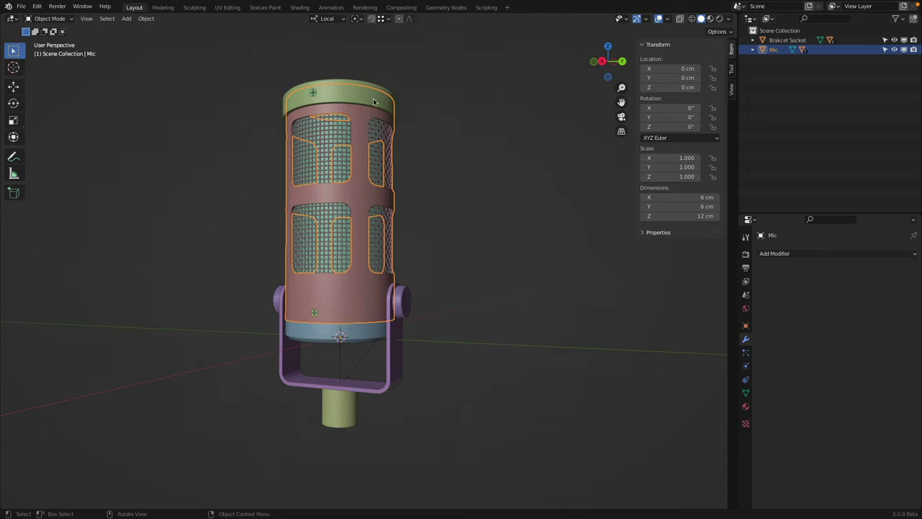
{"action": "left_click", "coordinate": [335, 409], "text": "shift"}
{"action": "left_click", "coordinate": [432, 272]}
{"action": "left_click", "coordinate": [367, 297]}
{"action": "left_click", "coordinate": [340, 403], "text": "shift"}
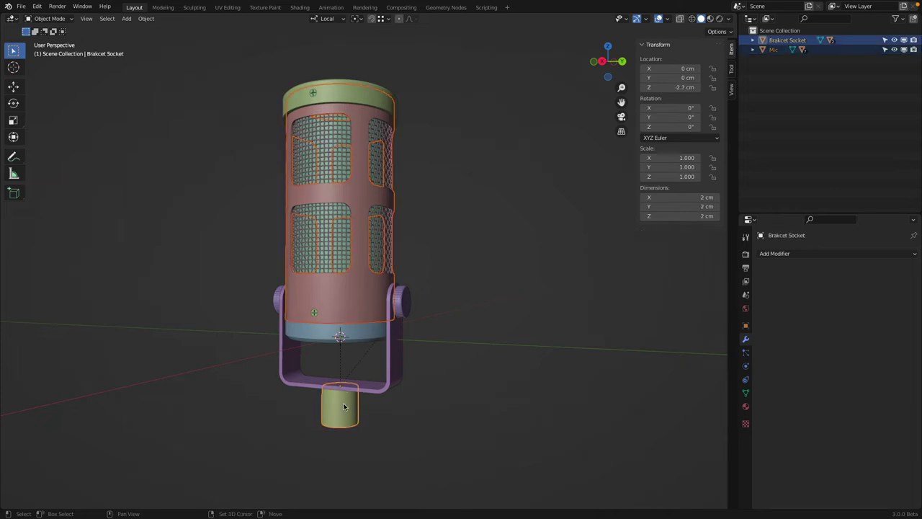
{"action": "key", "text": "ctrl+p"}
{"action": "left_click", "coordinate": [462, 321]}
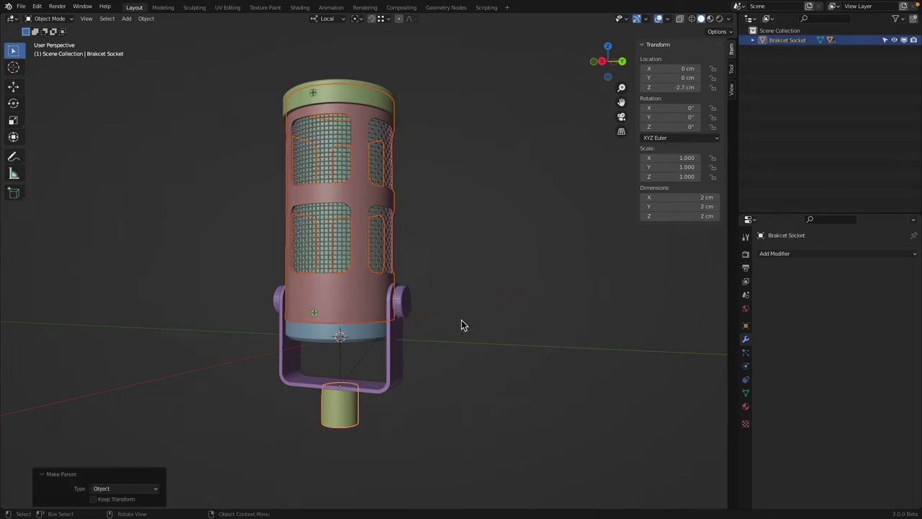
Step: Try moving the Brakcet Socket with the Mic, then cancel and deselect it
{"action": "left_click", "coordinate": [340, 416]}
{"action": "key", "text": "g"}
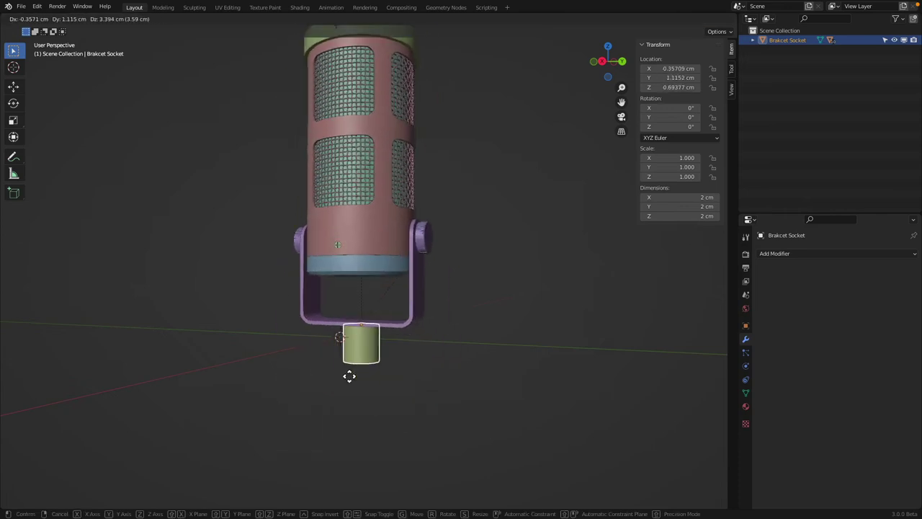
{"action": "key", "text": "Escape"}
{"action": "key", "text": "alt+a"}
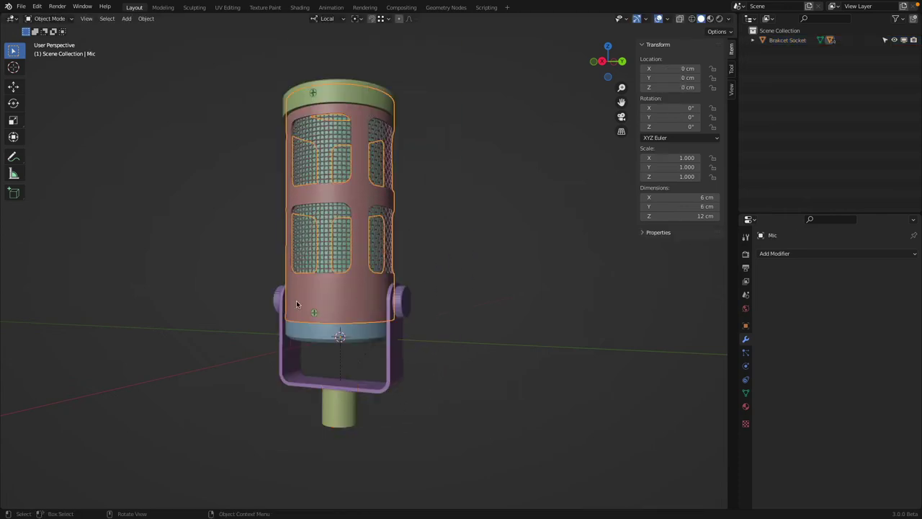
{"action": "left_click", "coordinate": [352, 307]}
{"action": "mouse_move", "coordinate": [352, 307]}
{"action": "middle_mouse_down"}
{"action": "mouse_move", "coordinate": [382, 295]}
{"action": "mouse_move", "coordinate": [351, 297]}
{"action": "middle_mouse_up"}
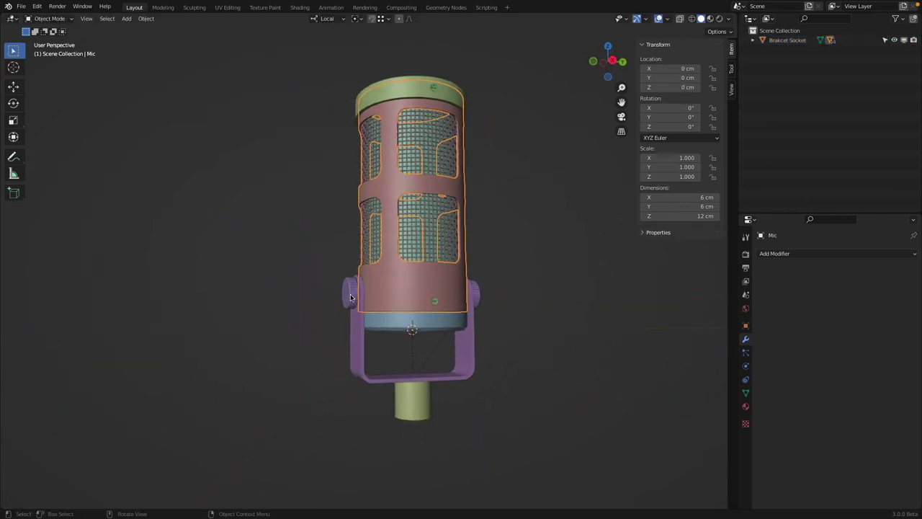
{"action": "key", "text": "KP_1"}
{"action": "key", "text": "KP_3"}
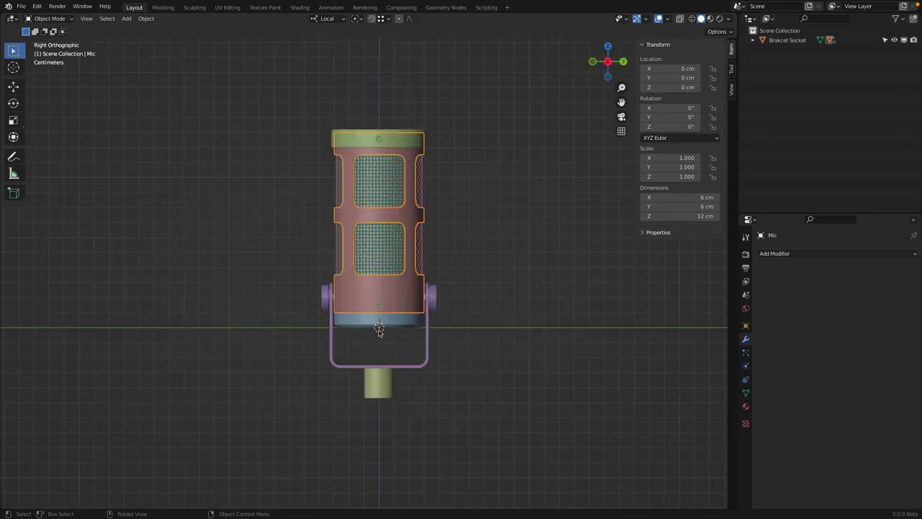
{"action": "key", "text": "KP_1"}
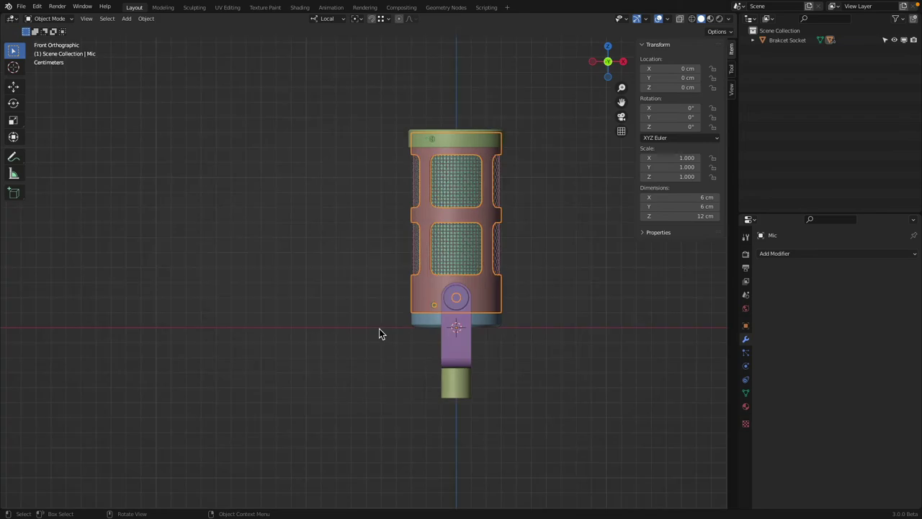
{"action": "key", "text": "r"}
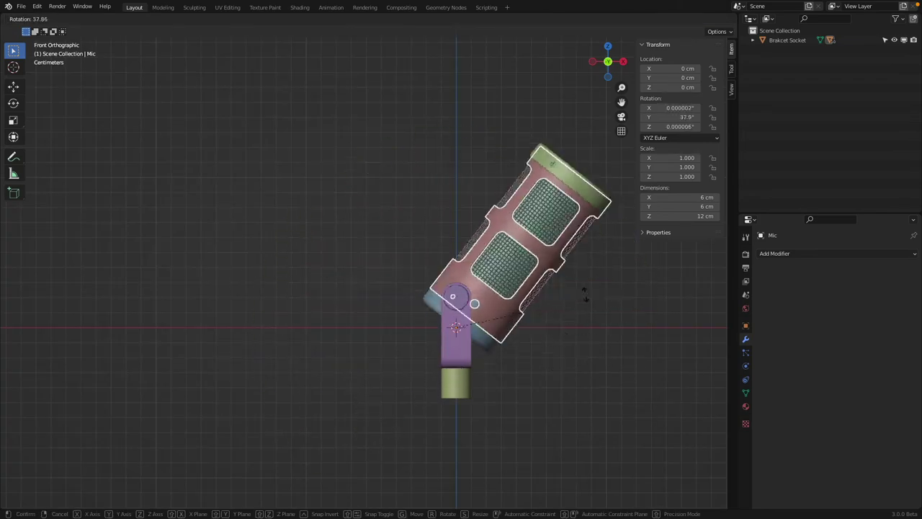
{"action": "key", "text": "Escape"}
{"action": "key", "text": "KP_3"}
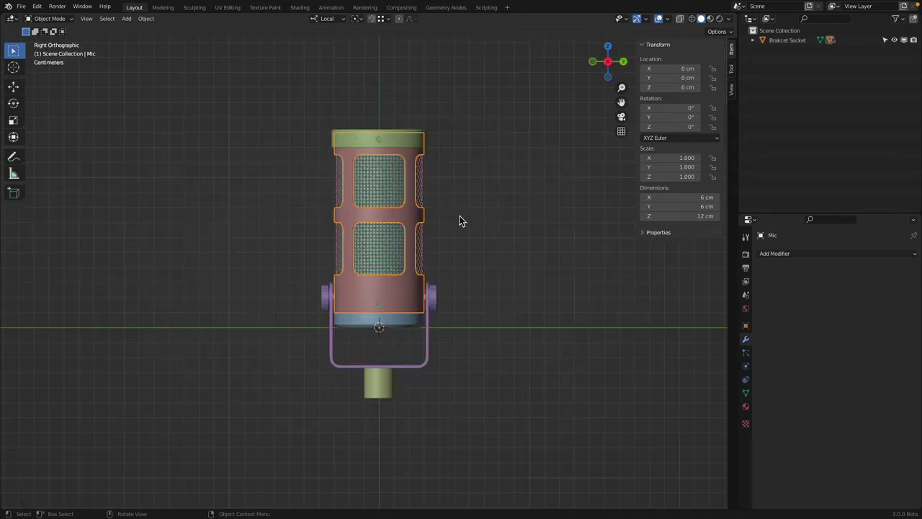
Step: Select the Screw object holding the two bracket knobs and view it at an angle
{"action": "left_click", "coordinate": [436, 297]}
{"action": "scroll", "coordinate": [466, 301], "scroll_direction": "up", "scroll_amount": 5}
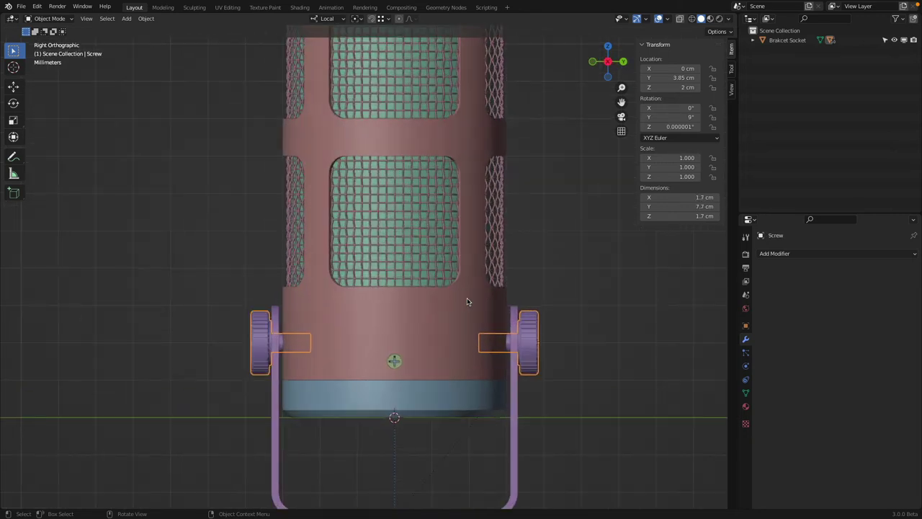
{"action": "scroll", "coordinate": [467, 301], "scroll_direction": "down", "scroll_amount": 1}
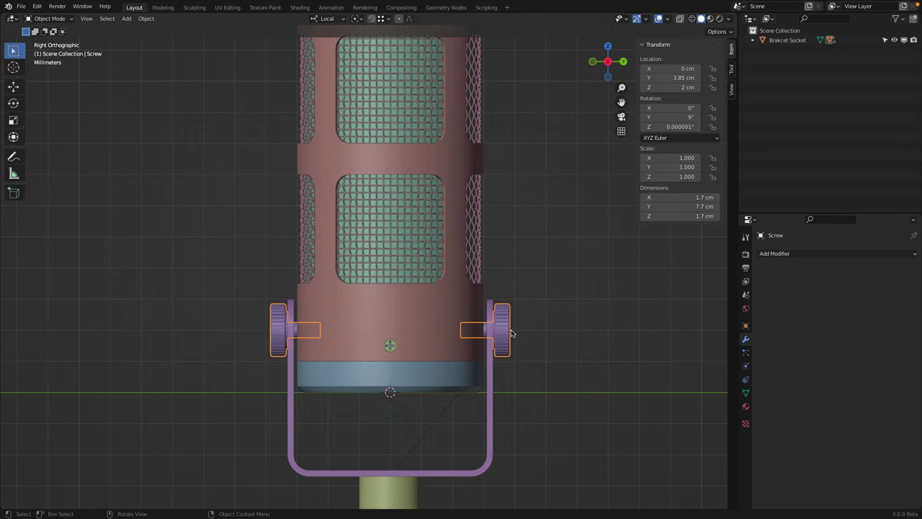
{"action": "scroll", "coordinate": [512, 333], "scroll_direction": "down", "scroll_amount": 3}
{"action": "middle_click_drag", "start_coordinate": [511, 333], "coordinate": [471, 338]}
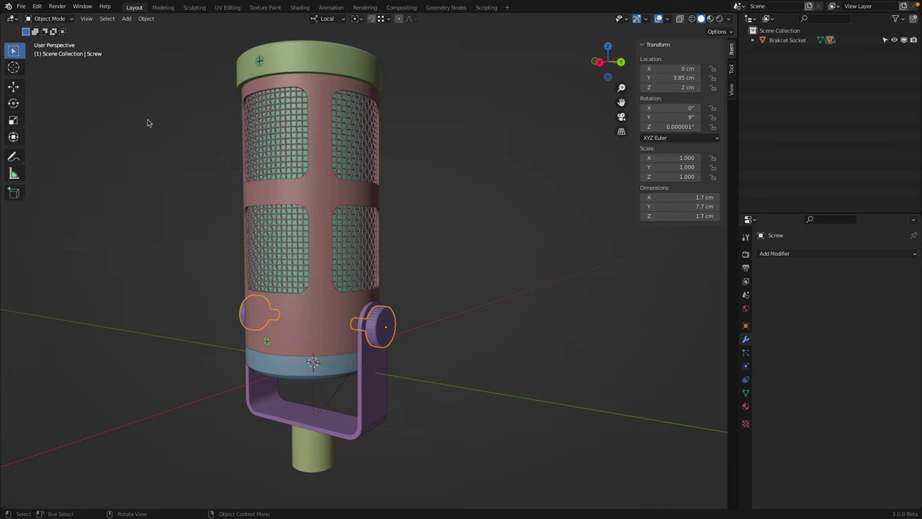
{"action": "key", "text": "alt"}
Step: Isolate the screw knobs in local view and enter Edit Mode
{"action": "key", "text": "shift+h"}
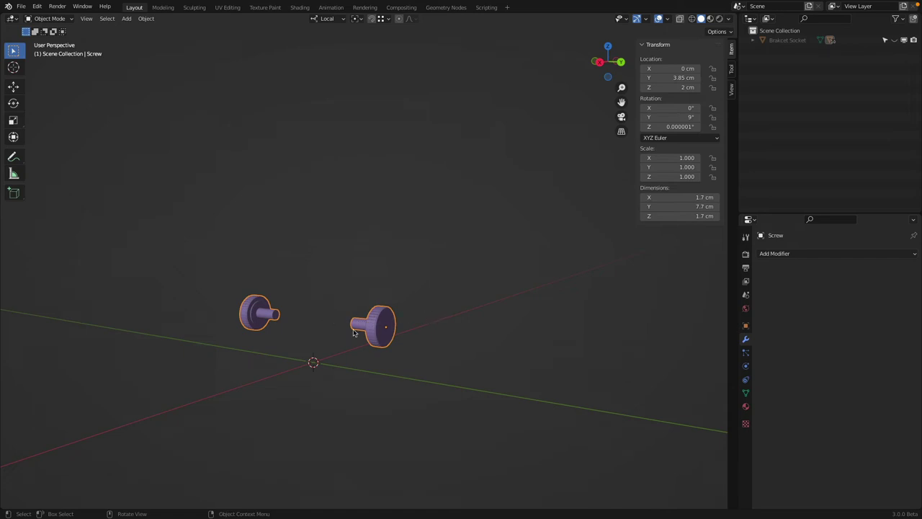
{"action": "scroll", "coordinate": [290, 311], "scroll_direction": "up", "scroll_amount": 3}
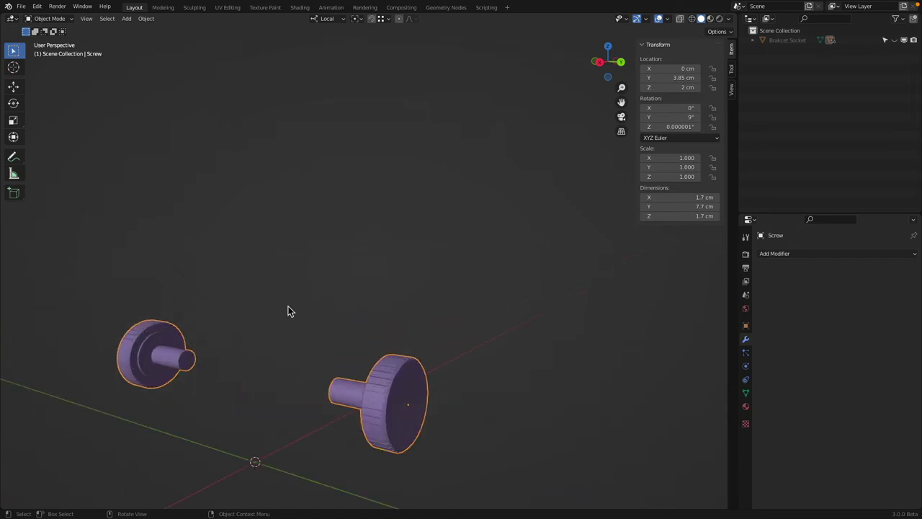
{"action": "left_click", "coordinate": [50, 19]}
{"action": "left_click", "coordinate": [49, 40]}
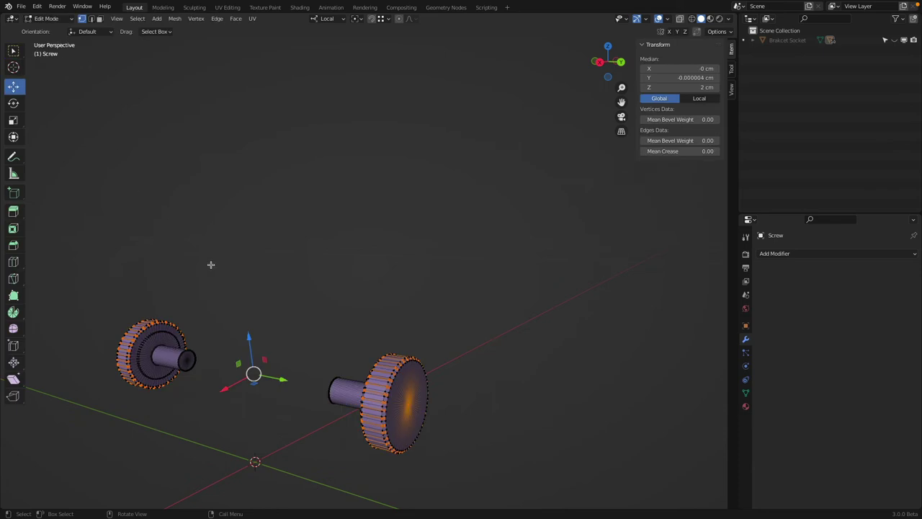
{"action": "middle_click_drag", "start_coordinate": [210, 264], "coordinate": [157, 46]}
Step: Select both shaft end faces and snap the 3D cursor to them
{"action": "left_click", "coordinate": [99, 18]}
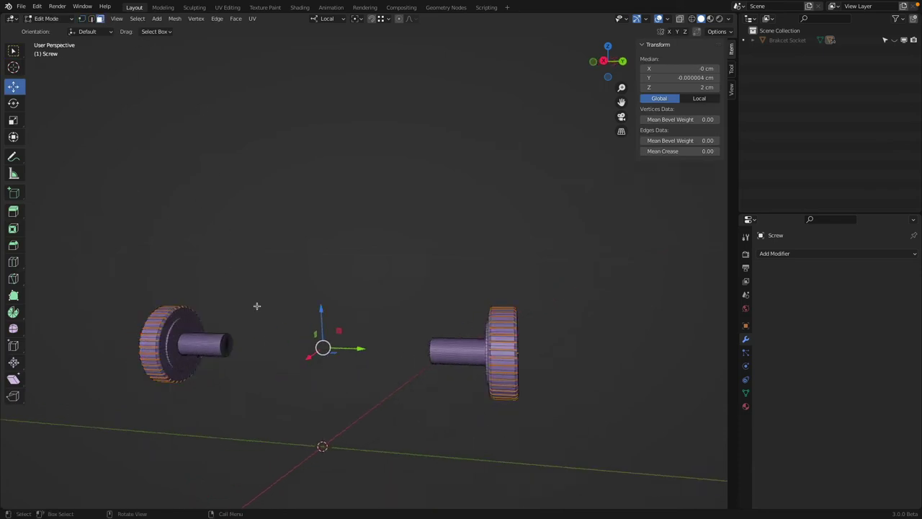
{"action": "scroll", "coordinate": [245, 338], "scroll_direction": "up", "scroll_amount": 4}
{"action": "middle_click_drag", "start_coordinate": [230, 360], "coordinate": [339, 264], "text": "shift"}
{"action": "scroll", "coordinate": [340, 263], "scroll_direction": "up", "scroll_amount": 5}
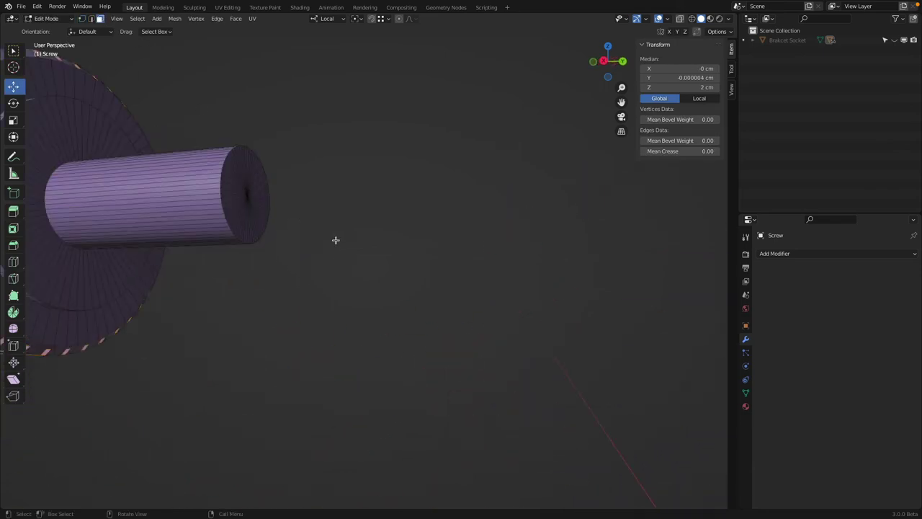
{"action": "left_click", "coordinate": [258, 219]}
{"action": "scroll", "coordinate": [409, 245], "scroll_direction": "down", "scroll_amount": 6}
{"action": "middle_click_drag", "start_coordinate": [410, 245], "coordinate": [535, 245]}
{"action": "scroll", "coordinate": [536, 260], "scroll_direction": "up", "scroll_amount": 5}
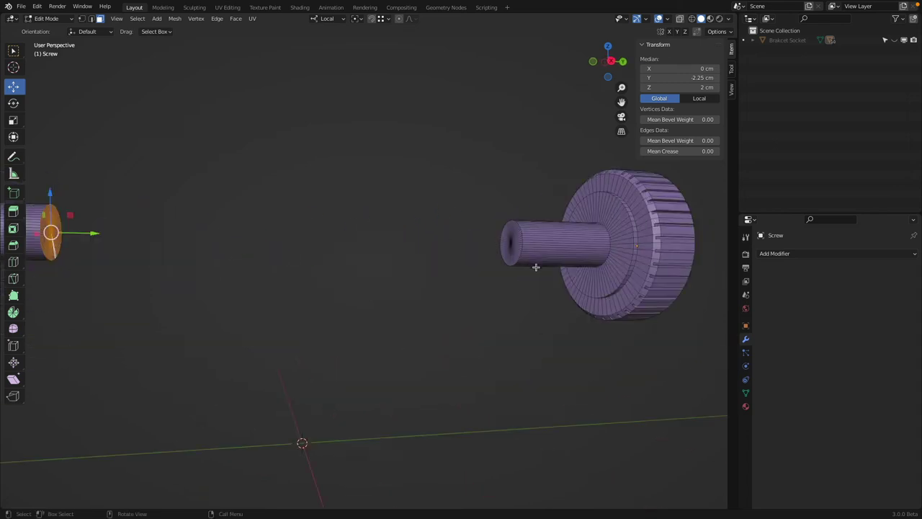
{"action": "left_click", "coordinate": [653, 247]}
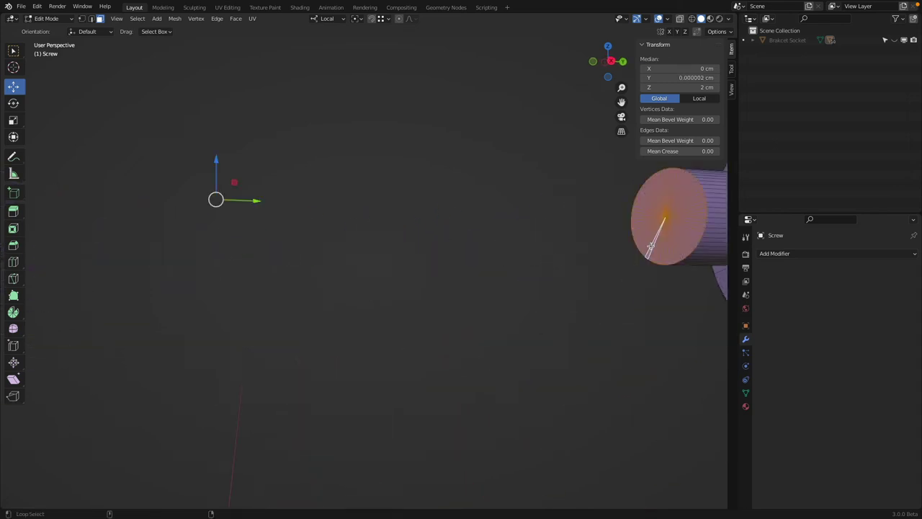
{"action": "scroll", "coordinate": [505, 251], "scroll_direction": "down", "scroll_amount": 6}
{"action": "mouse_move", "coordinate": [394, 240]}
{"action": "middle_mouse_down"}
{"action": "mouse_move", "coordinate": [432, 242]}
{"action": "mouse_move", "coordinate": [319, 252]}
{"action": "mouse_move", "coordinate": [442, 255]}
{"action": "mouse_move", "coordinate": [409, 249]}
{"action": "middle_mouse_up"}
{"action": "key", "text": "shift+s"}
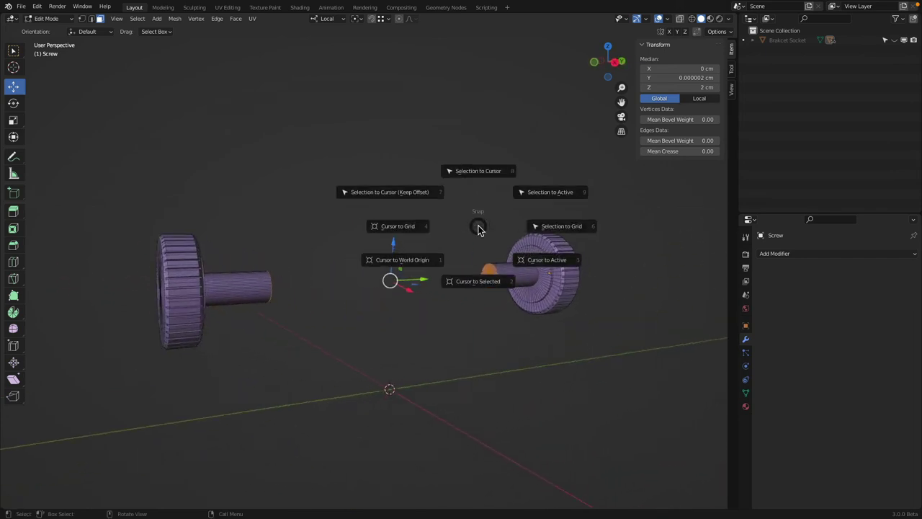
{"action": "left_click", "coordinate": [460, 285]}
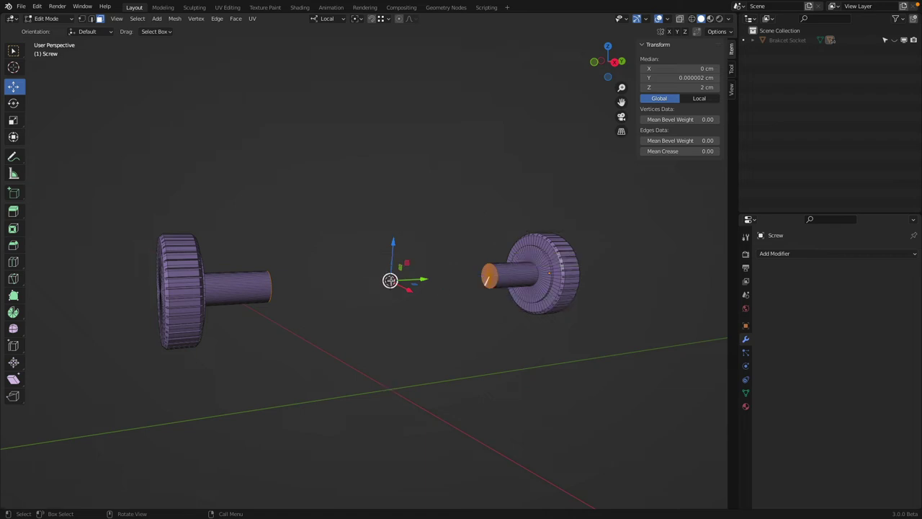
Step: Back in Object Mode, set the Screw's origin to the 3D cursor
{"action": "key", "text": "Tab"}
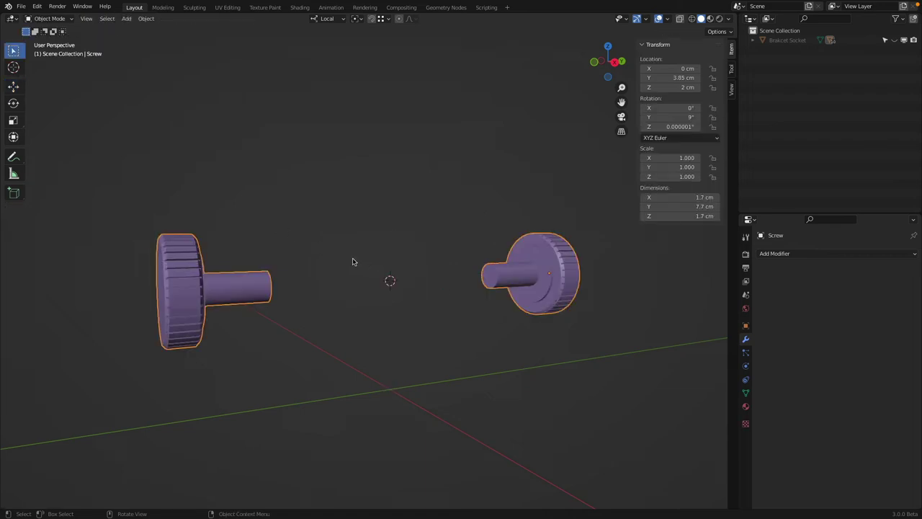
{"action": "right_click", "coordinate": [357, 191]}
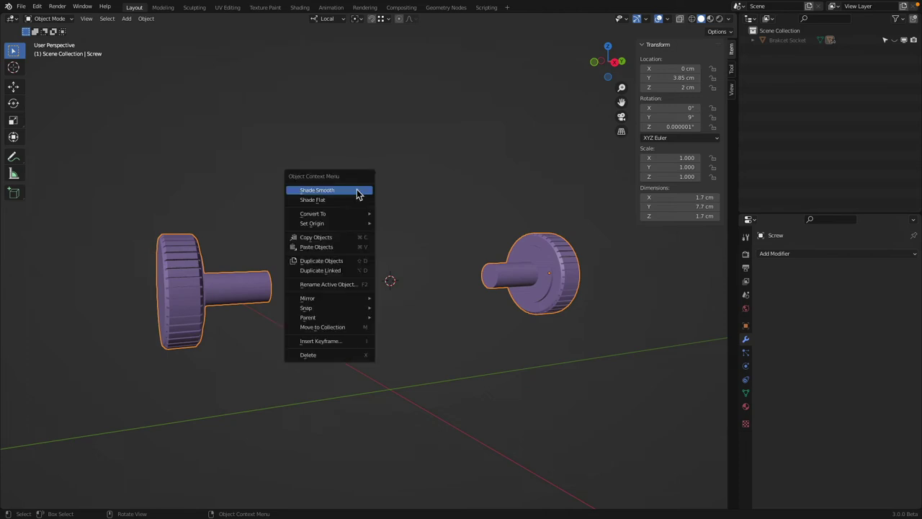
{"action": "mouse_move", "coordinate": [350, 226]}
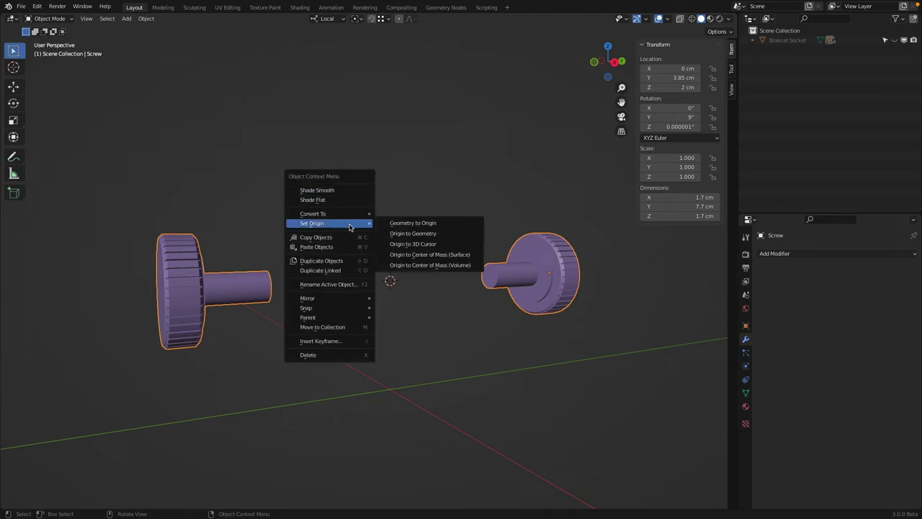
{"action": "left_click", "coordinate": [414, 243]}
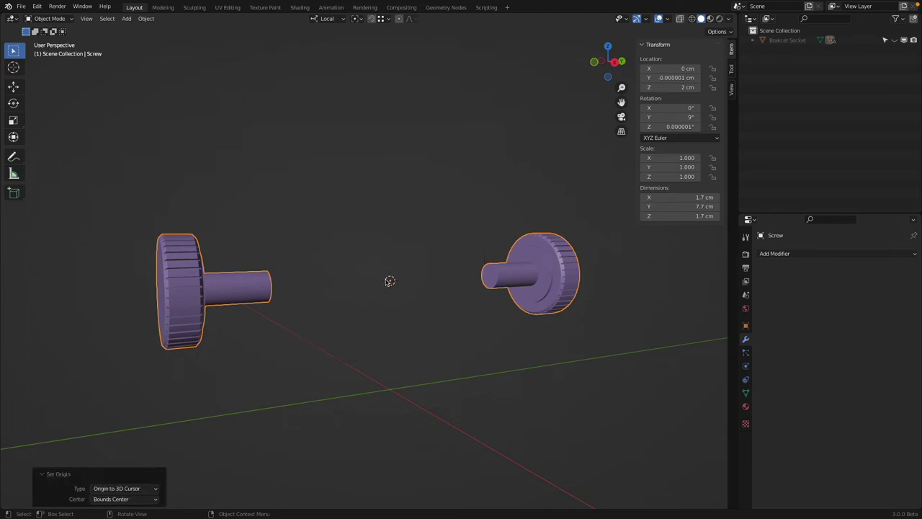
Step: Set the Screw's Z and Y rotation to 0°
{"action": "left_click", "coordinate": [670, 126]}
{"action": "type", "text": "0"}
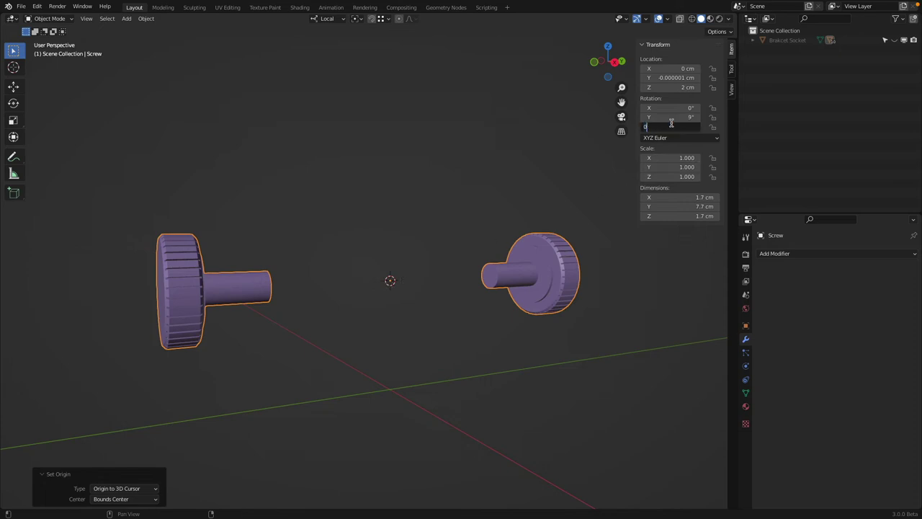
{"action": "key", "text": "Return"}
{"action": "left_click", "coordinate": [670, 117]}
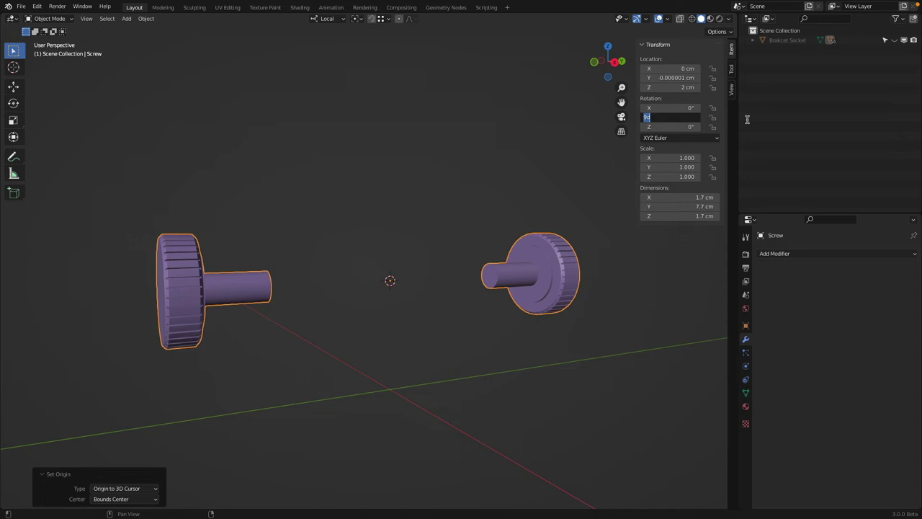
{"action": "type", "text": "0"}
{"action": "key", "text": "Return"}
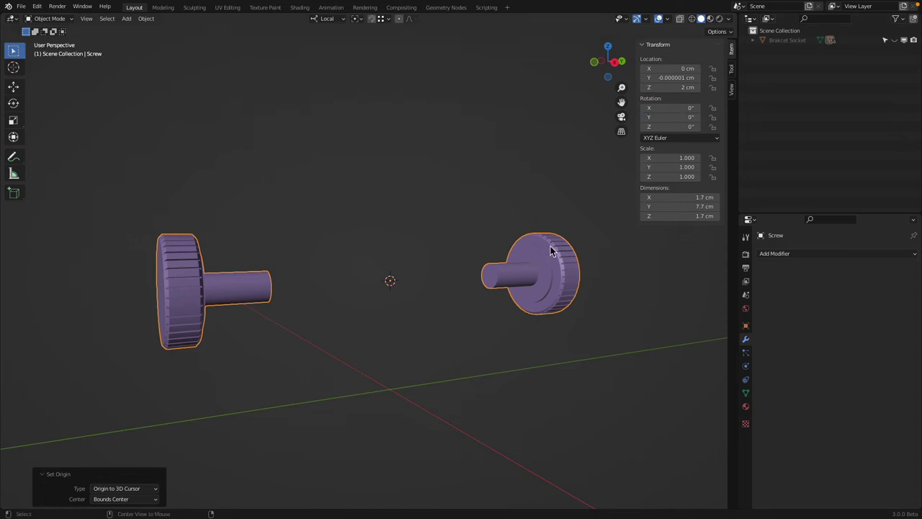
Step: Unhide all objects and set the Mic body's origin to the 3D cursor at 0, 0, 2 cm
{"action": "key", "text": "alt+h"}
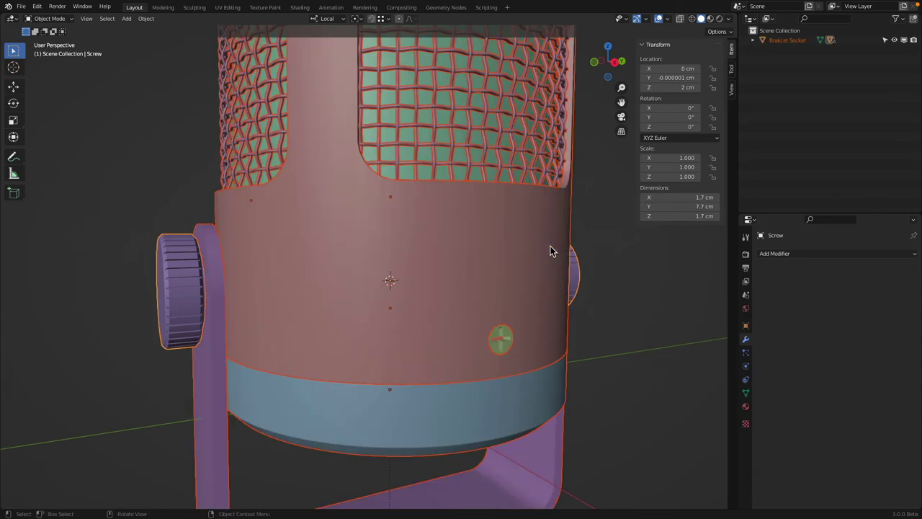
{"action": "scroll", "coordinate": [567, 217], "scroll_direction": "down", "scroll_amount": 5}
{"action": "middle_click_drag", "start_coordinate": [565, 216], "coordinate": [514, 212]}
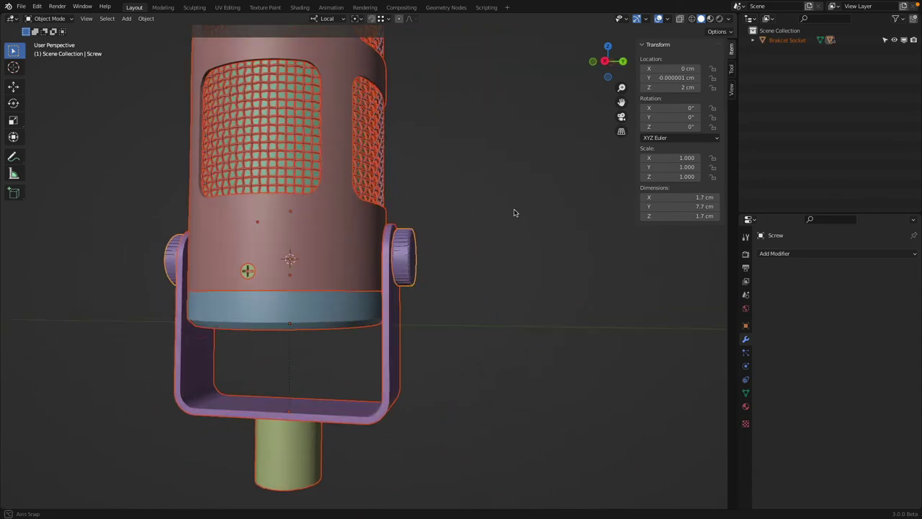
{"action": "left_click", "coordinate": [412, 250]}
{"action": "middle_click_drag", "start_coordinate": [412, 252], "coordinate": [373, 255]}
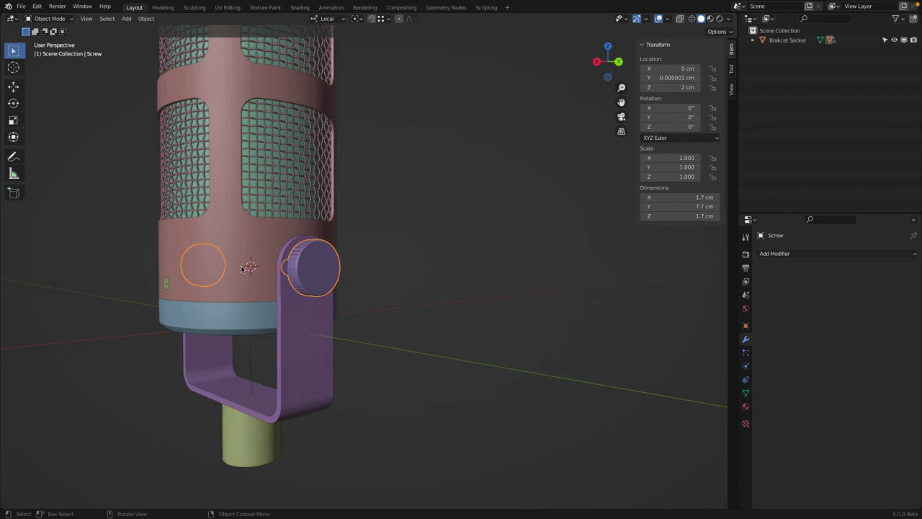
{"action": "left_click", "coordinate": [233, 230]}
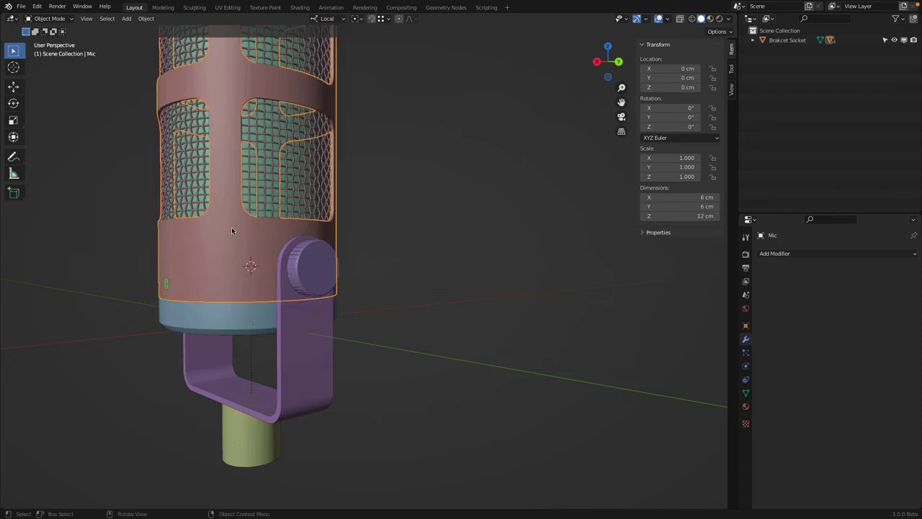
{"action": "middle_click_drag", "start_coordinate": [377, 211], "coordinate": [389, 217]}
{"action": "right_click", "coordinate": [411, 204]}
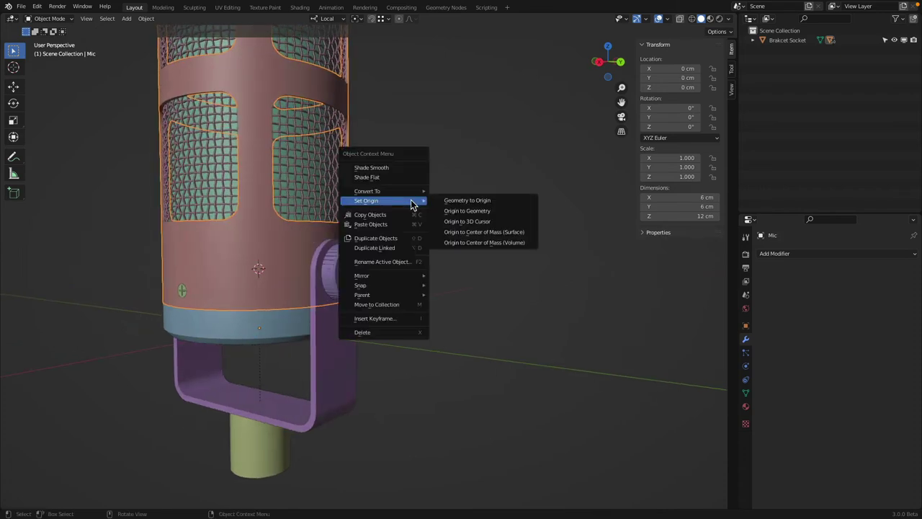
{"action": "left_click", "coordinate": [493, 222]}
{"action": "scroll", "coordinate": [493, 223], "scroll_direction": "down", "scroll_amount": 2}
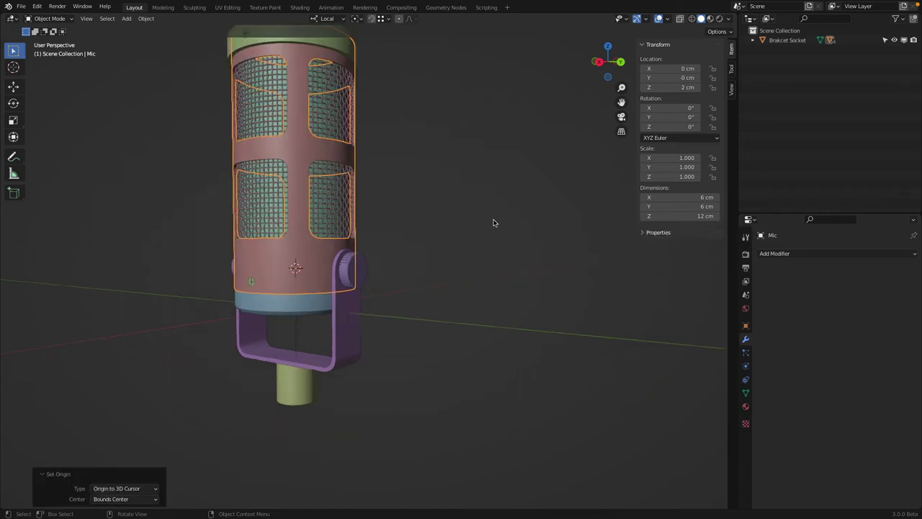
{"action": "key", "text": "KP_1"}
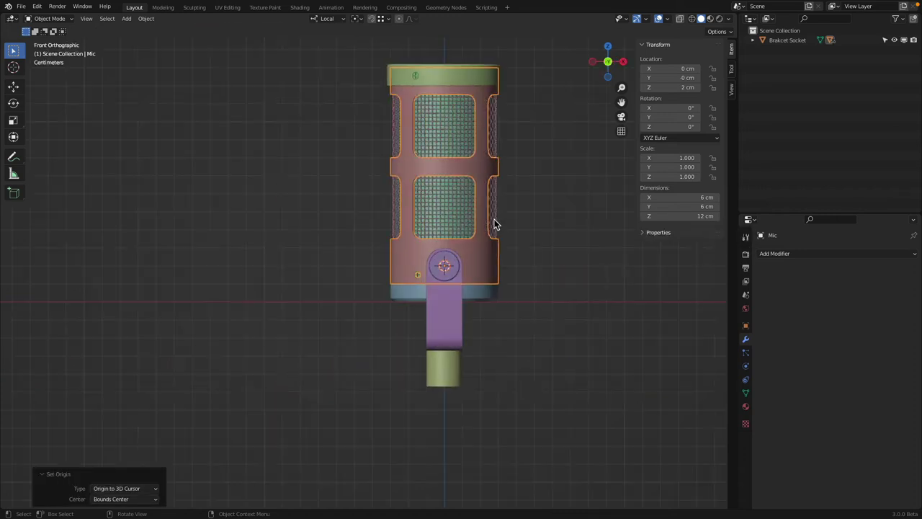
{"action": "key", "text": "r"}
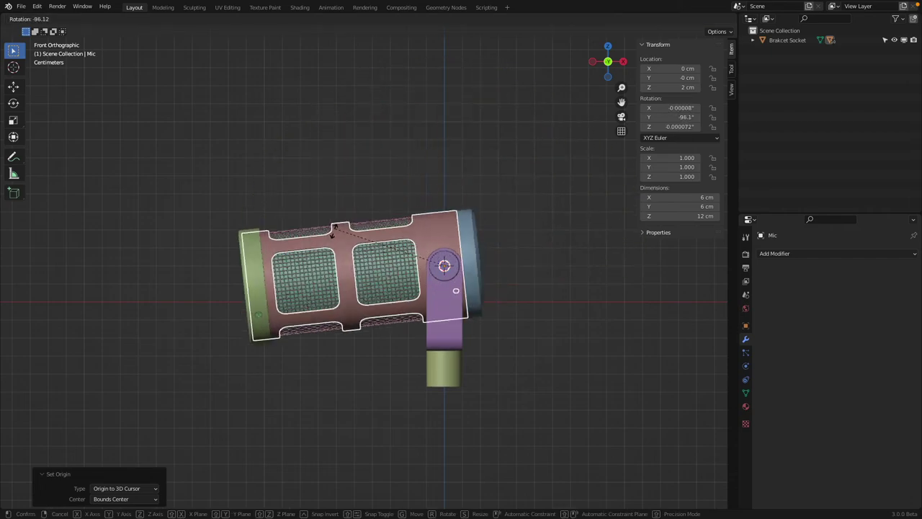
{"action": "key", "text": "Escape"}
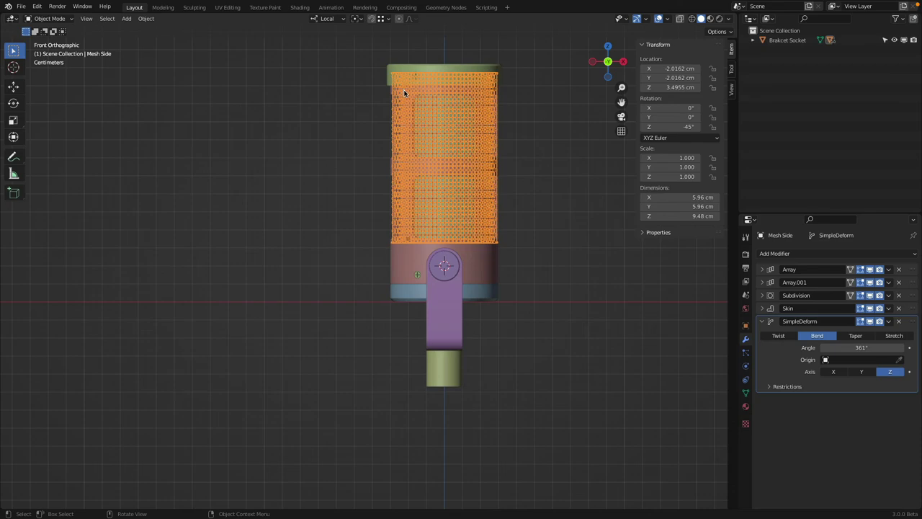
{"action": "key", "text": "r"}
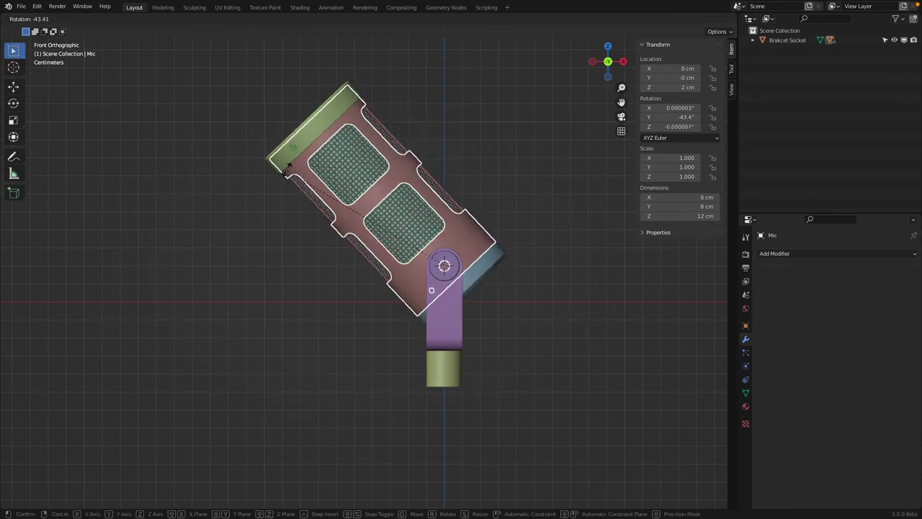
{"action": "key", "text": "Escape"}
{"action": "left_click", "coordinate": [437, 116]}
{"action": "left_click", "coordinate": [461, 75]}
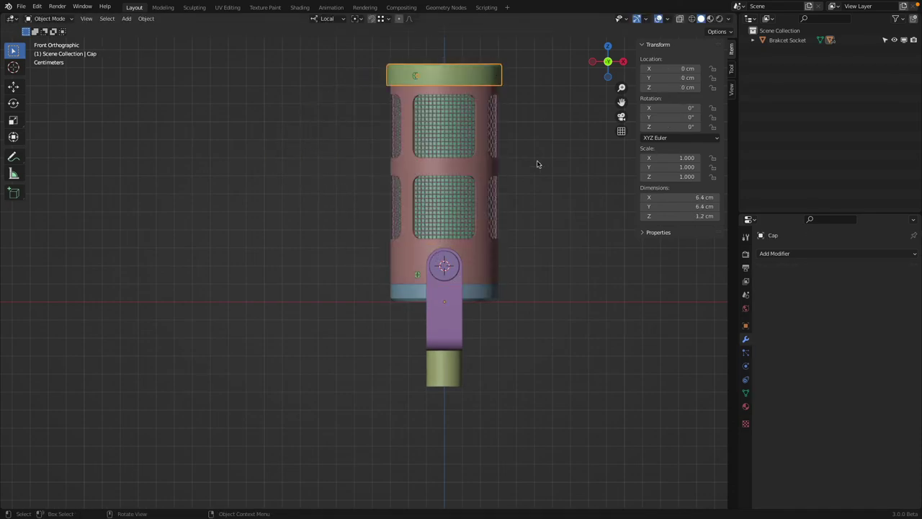
{"action": "left_click", "coordinate": [481, 262]}
{"action": "key", "text": "r"}
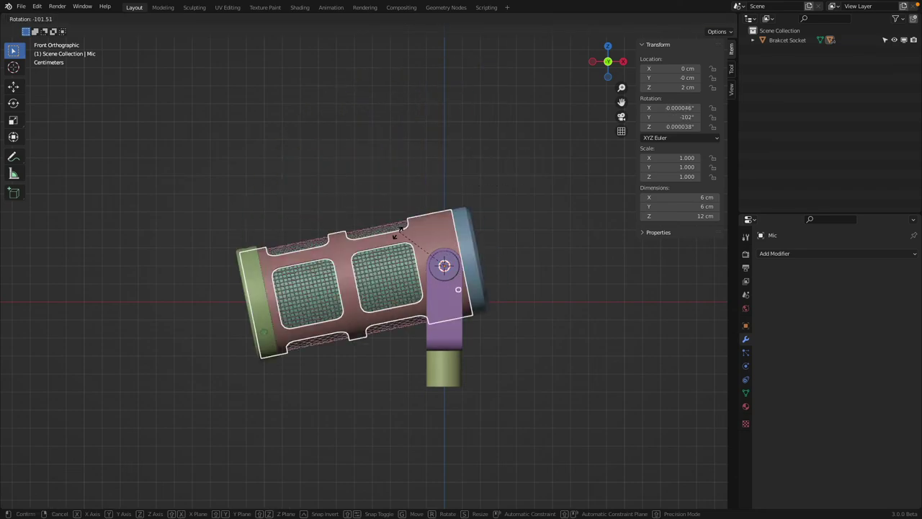
{"action": "left_click", "coordinate": [430, 185]}
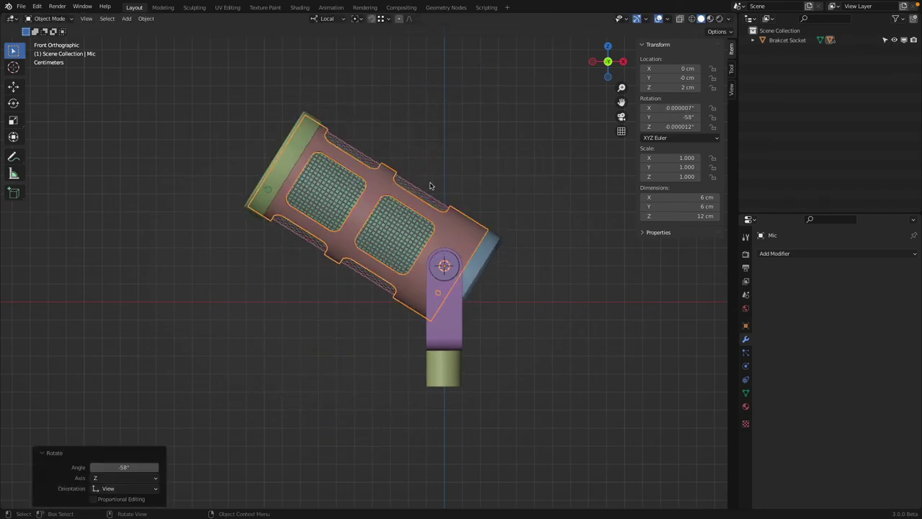
{"action": "double_click", "coordinate": [678, 117]}
{"action": "type", "text": "-60"}
{"action": "key", "text": "Return"}
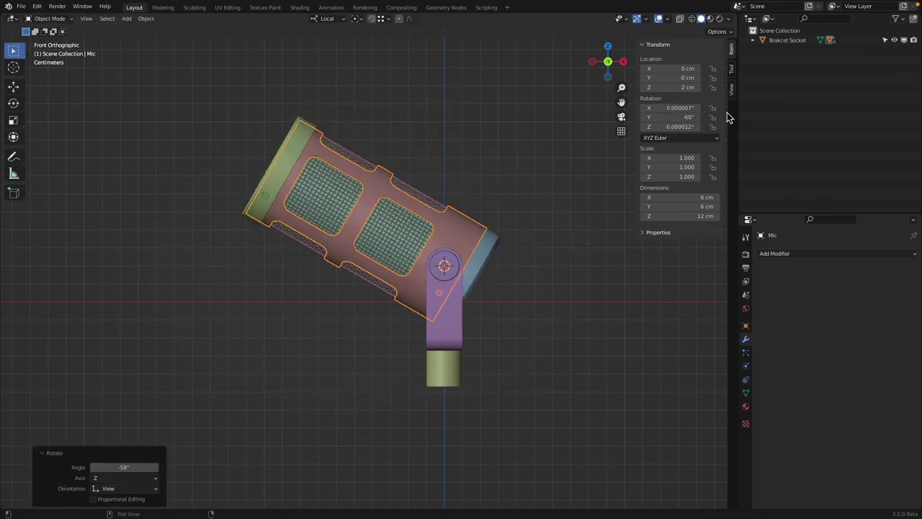
{"action": "left_click", "coordinate": [486, 256]}
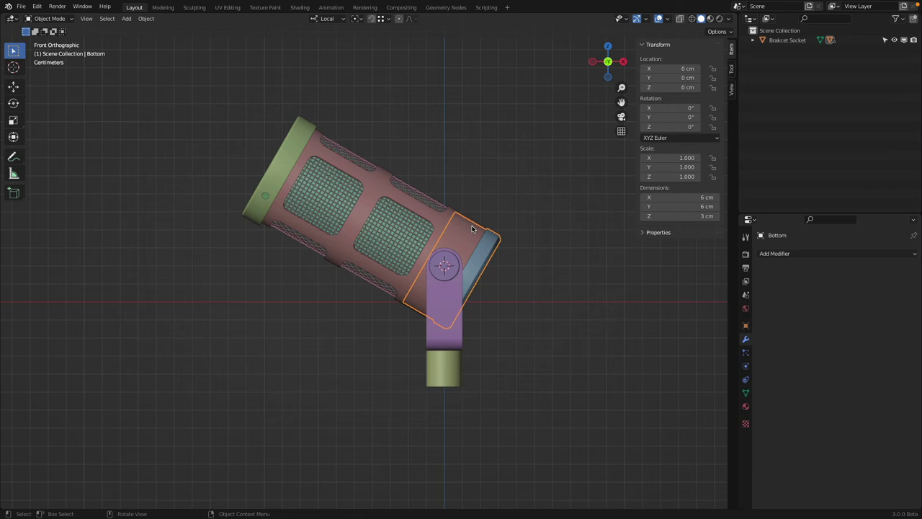
{"action": "left_click", "coordinate": [474, 225]}
{"action": "double_click", "coordinate": [678, 116]}
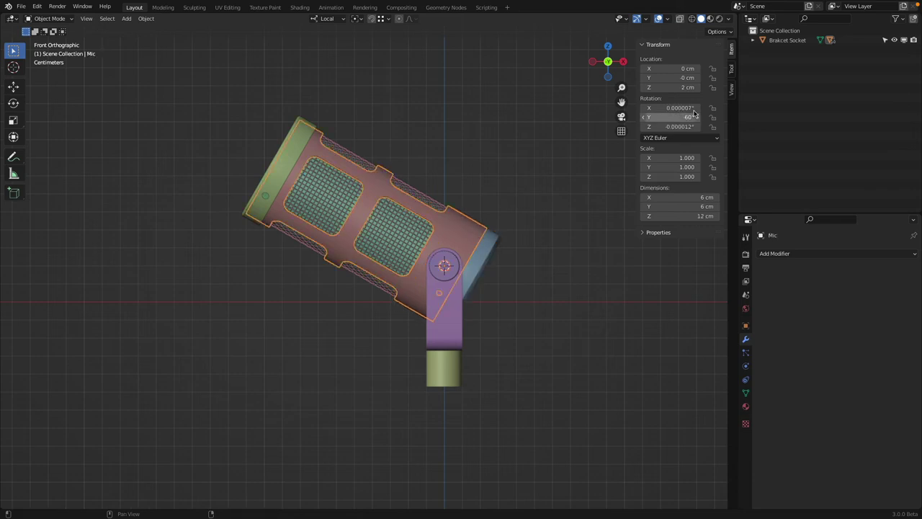
{"action": "type", "text": "0"}
{"action": "key", "text": "Return"}
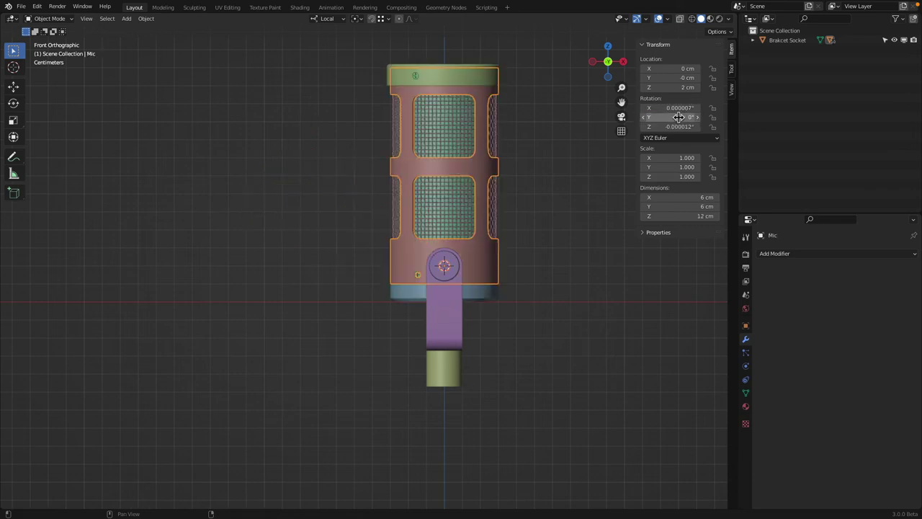
{"action": "middle_click_drag", "start_coordinate": [529, 144], "coordinate": [459, 216]}
{"action": "scroll", "coordinate": [386, 272], "scroll_direction": "up", "scroll_amount": 5}
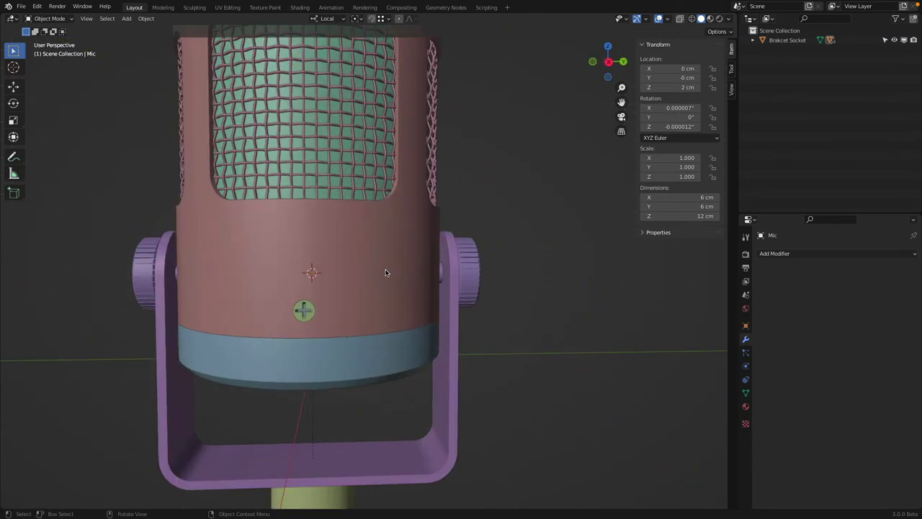
{"action": "middle_click_drag", "start_coordinate": [385, 273], "coordinate": [330, 281]}
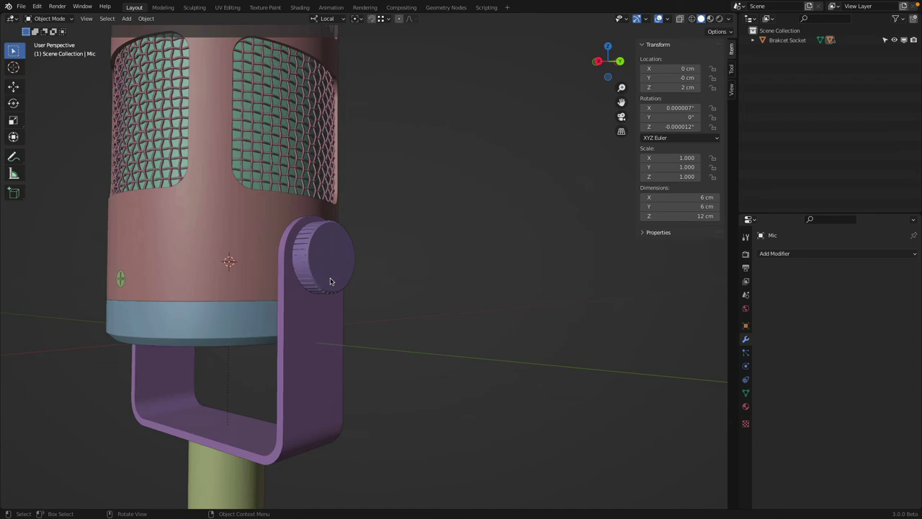
{"action": "key", "text": "KP_3"}
Step: Save the file as 'Sontronic PodCast Mic Rendering.blend', replacing Modeling with Rendering
{"action": "scroll", "coordinate": [340, 279], "scroll_direction": "down", "scroll_amount": 3}
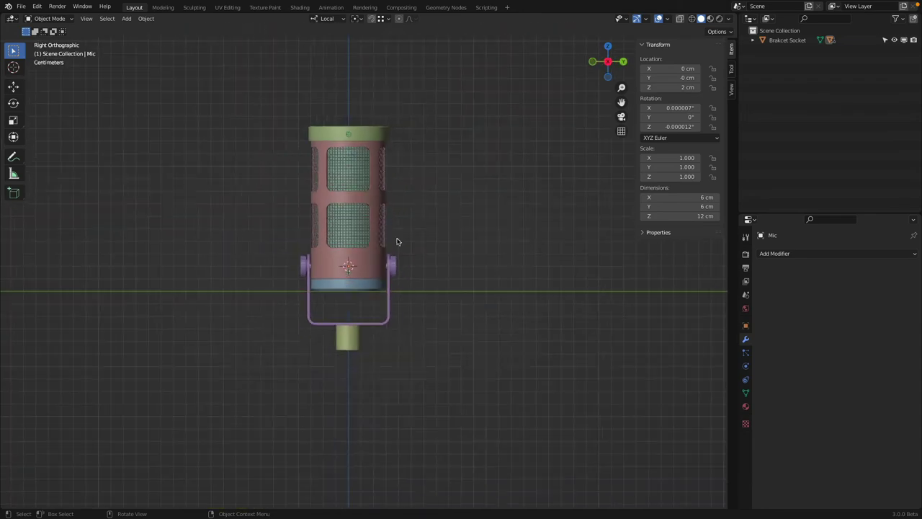
{"action": "left_click", "coordinate": [21, 6]}
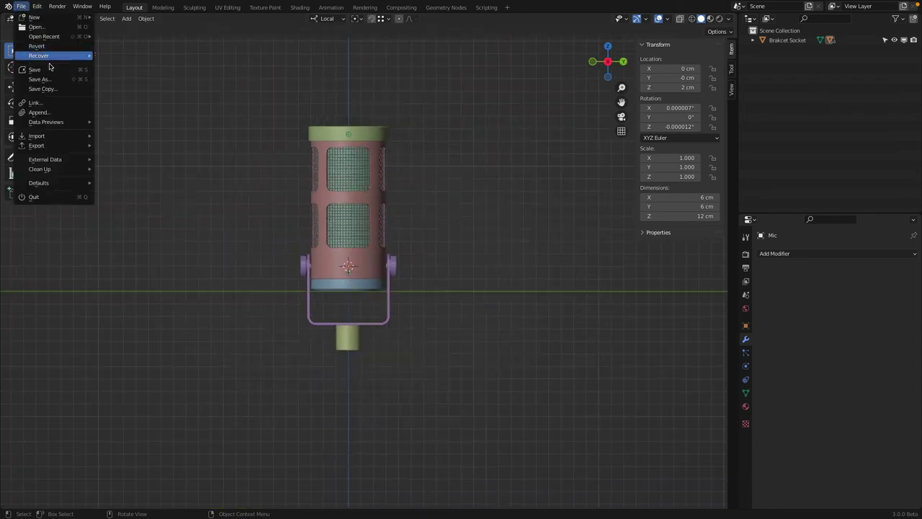
{"action": "left_click", "coordinate": [55, 80]}
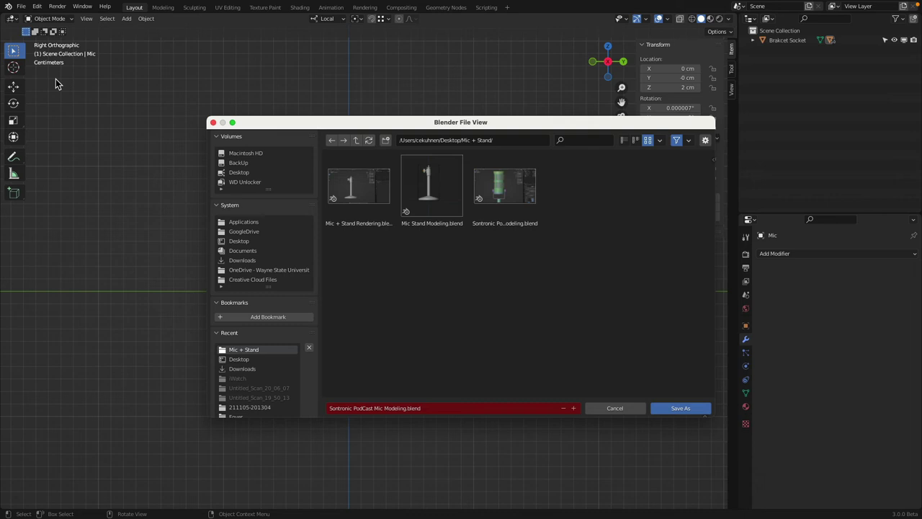
{"action": "left_click", "coordinate": [422, 408]}
{"action": "left_click", "coordinate": [397, 408]}
{"action": "left_click_drag", "start_coordinate": [397, 408], "coordinate": [383, 407]}
{"action": "key", "text": "Left"}
{"action": "type", "text": "Rendering"}
{"action": "left_click", "coordinate": [697, 408]}
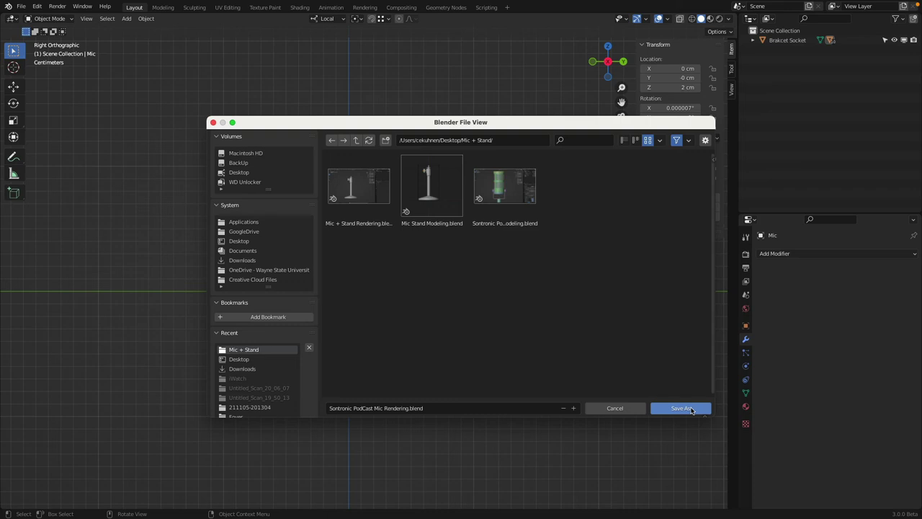
{"action": "left_click", "coordinate": [687, 409]}
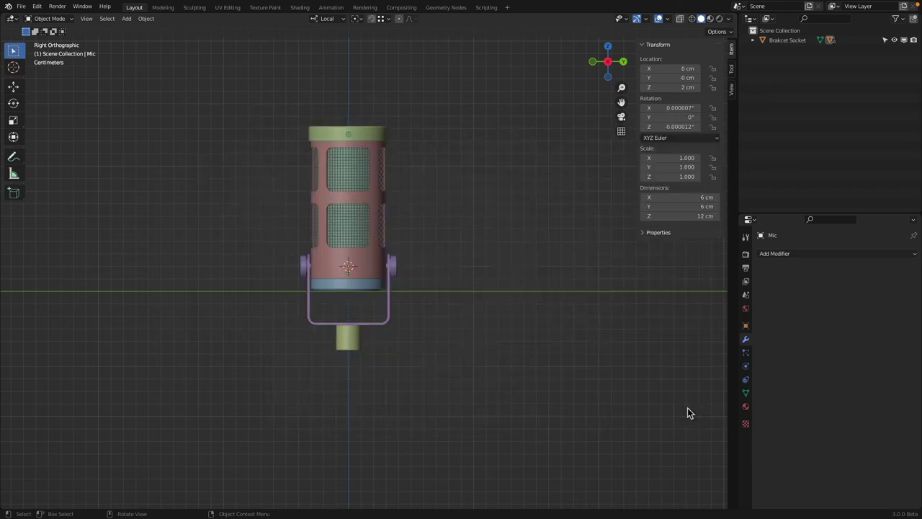
Step: Open the recent file 'Mic + Stand Rendering.blend'
{"action": "left_click", "coordinate": [21, 7]}
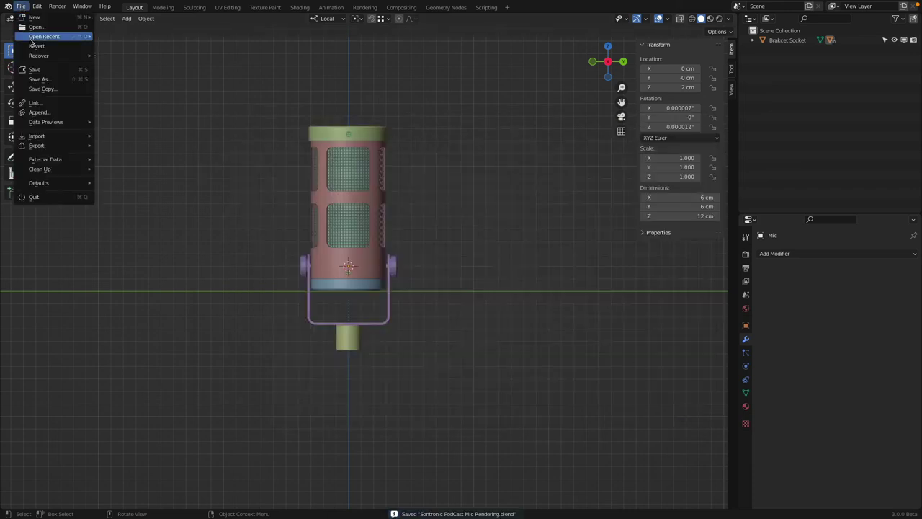
{"action": "mouse_move", "coordinate": [33, 40]}
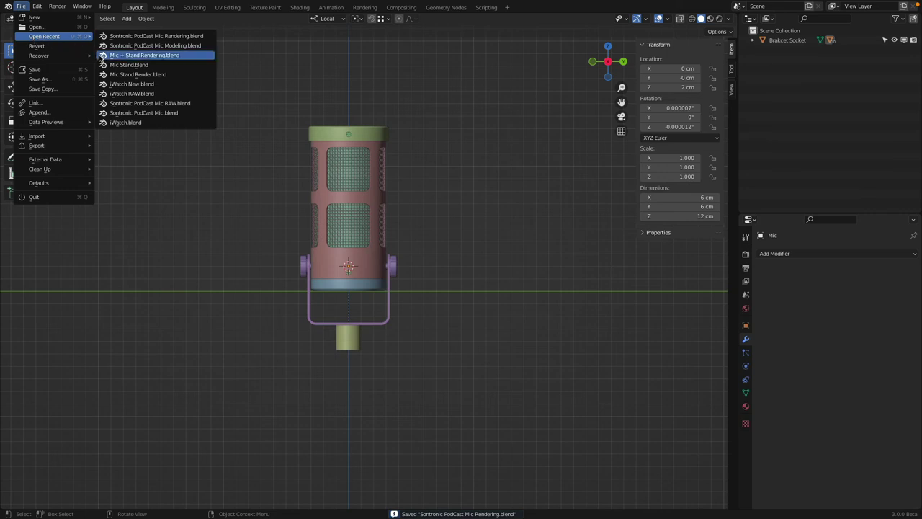
{"action": "left_click", "coordinate": [132, 62]}
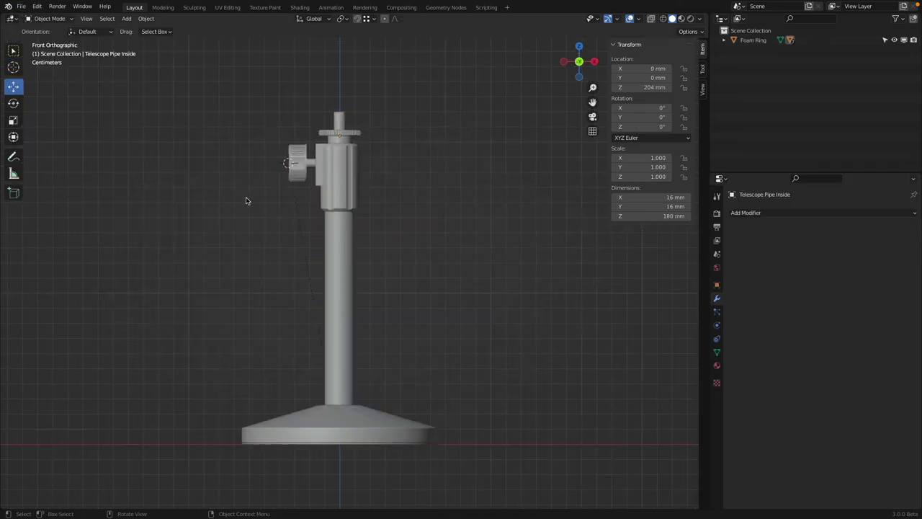
Step: Append all objects from Sontronic PodCast Mic Rendering.blend's Object folder into the stand scene
{"action": "middle_click_drag", "start_coordinate": [246, 200], "coordinate": [295, 193], "text": "shift"}
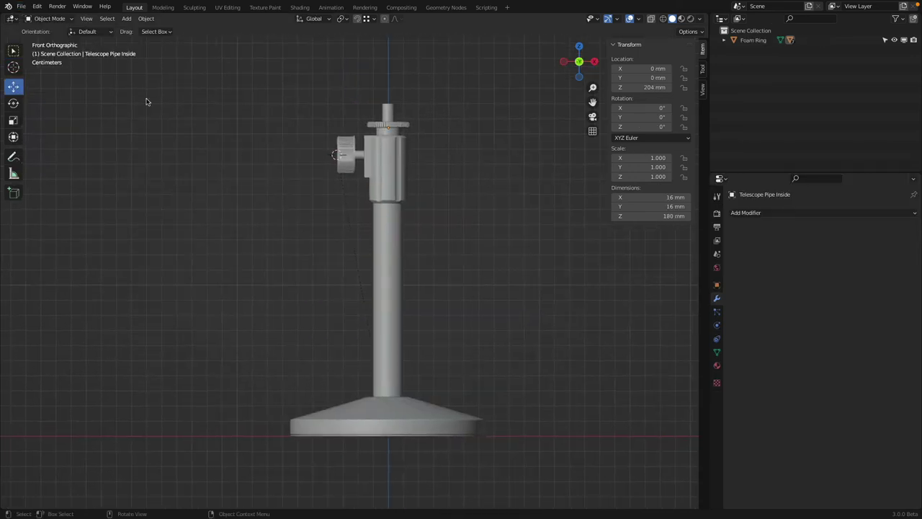
{"action": "left_click", "coordinate": [22, 7]}
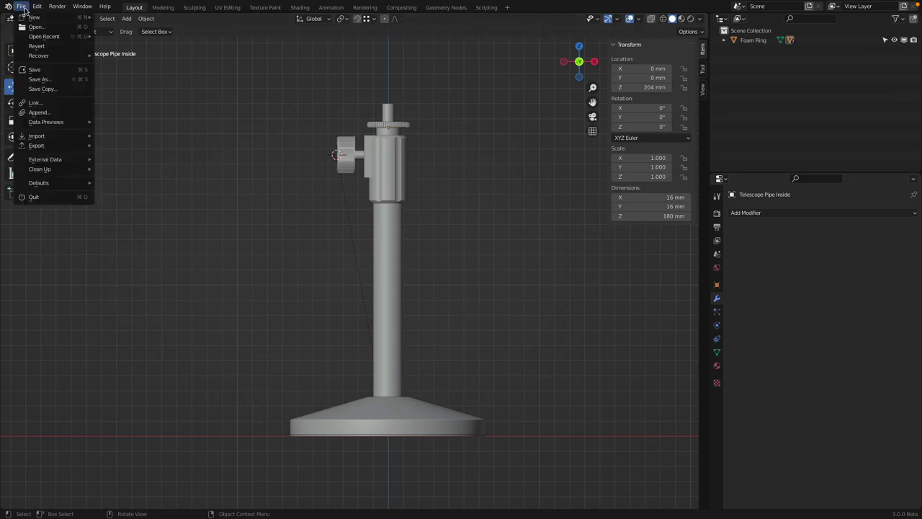
{"action": "left_click", "coordinate": [39, 112]}
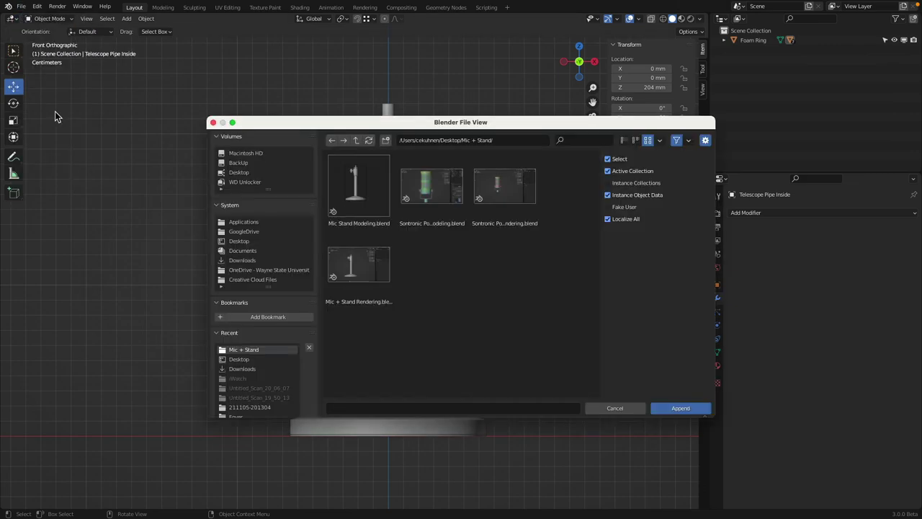
{"action": "double_click", "coordinate": [498, 193]}
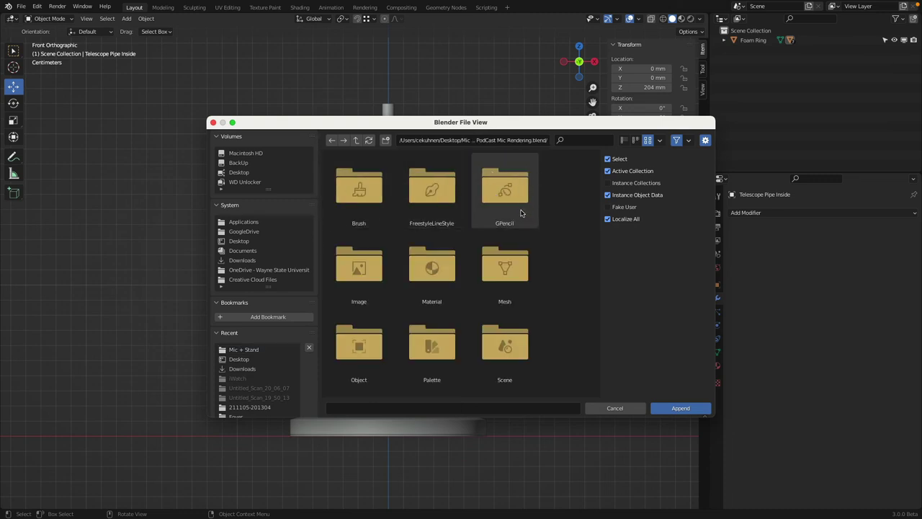
{"action": "double_click", "coordinate": [361, 350]}
{"action": "scroll", "coordinate": [364, 302], "scroll_direction": "down", "scroll_amount": 3}
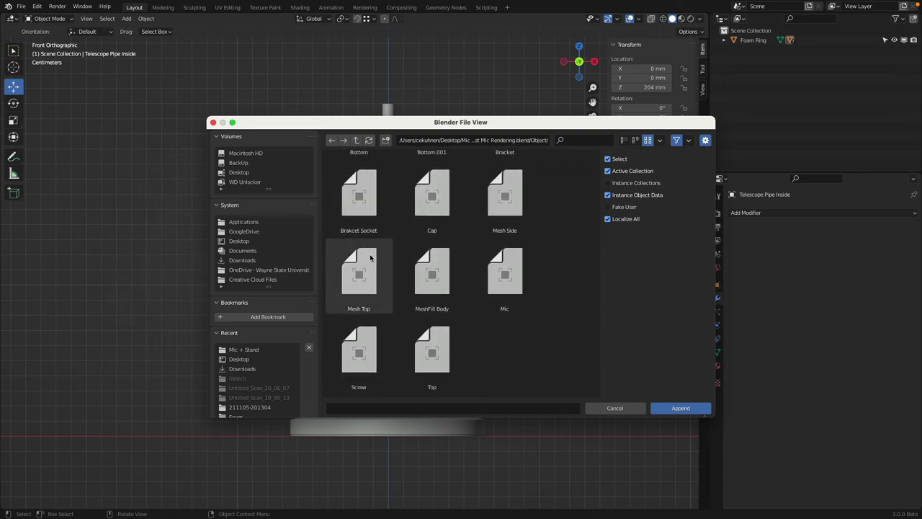
{"action": "scroll", "coordinate": [371, 259], "scroll_direction": "up", "scroll_amount": 3}
{"action": "scroll", "coordinate": [362, 191], "scroll_direction": "down", "scroll_amount": 3}
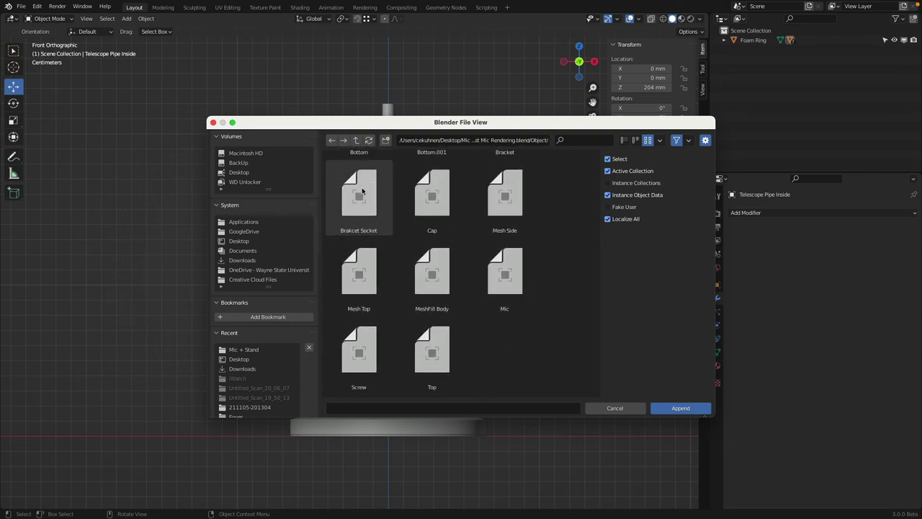
{"action": "scroll", "coordinate": [363, 191], "scroll_direction": "up", "scroll_amount": 3}
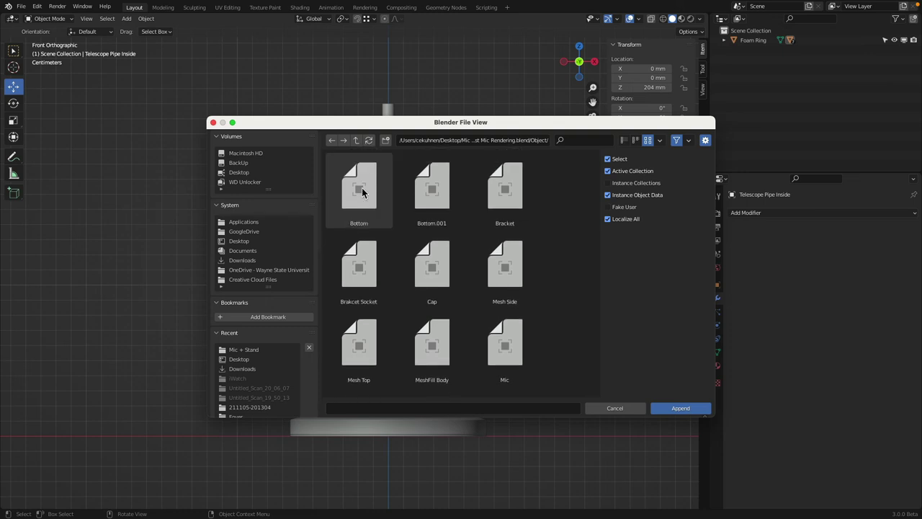
{"action": "key", "text": "a"}
{"action": "scroll", "coordinate": [358, 185], "scroll_direction": "down", "scroll_amount": 3}
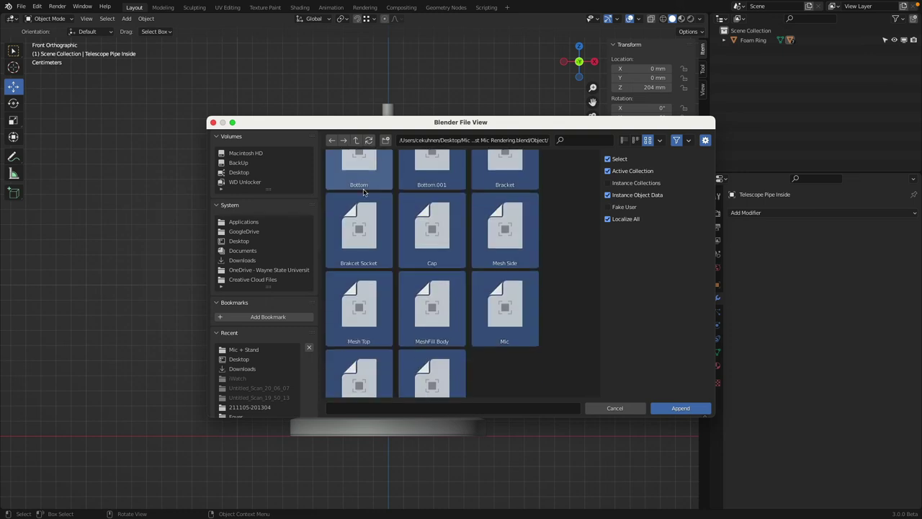
{"action": "left_click", "coordinate": [681, 408]}
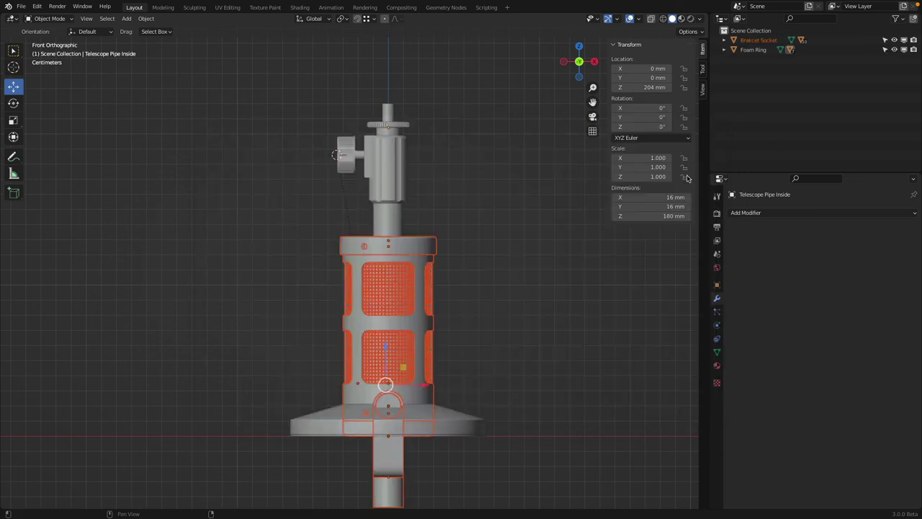
Step: Select the Brakcet Socket, try moving it, cancel, and switch to front orthographic view
{"action": "scroll", "coordinate": [473, 229], "scroll_direction": "down", "scroll_amount": 4}
{"action": "middle_click_drag", "start_coordinate": [455, 345], "coordinate": [356, 390]}
{"action": "left_click", "coordinate": [350, 411]}
{"action": "key", "text": "g"}
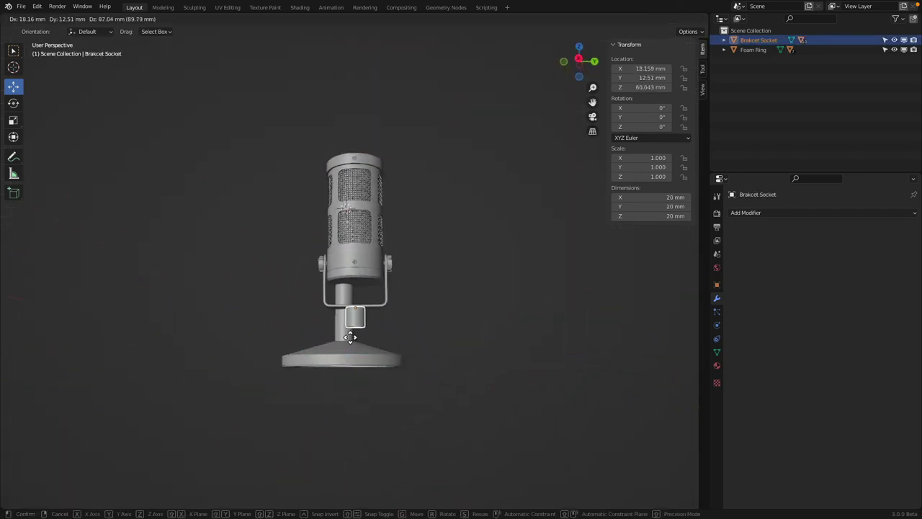
{"action": "key", "text": "Escape"}
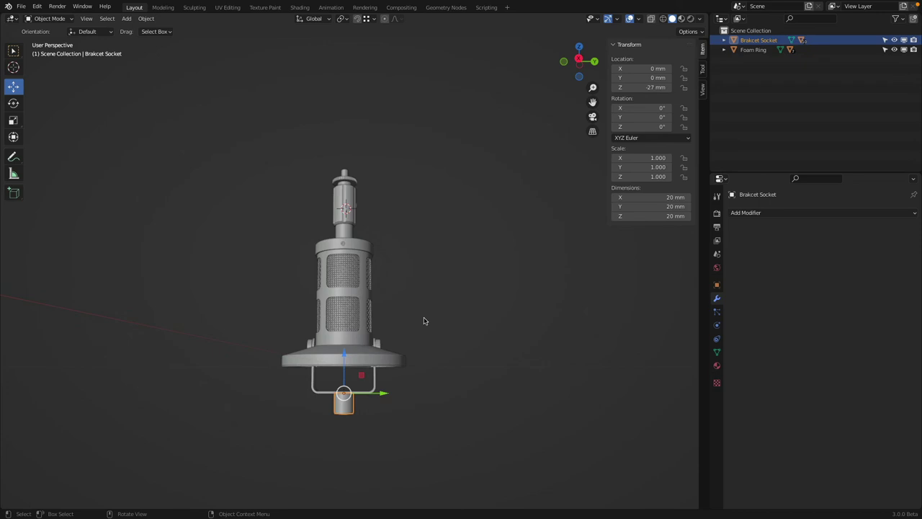
{"action": "key", "text": "KP_1"}
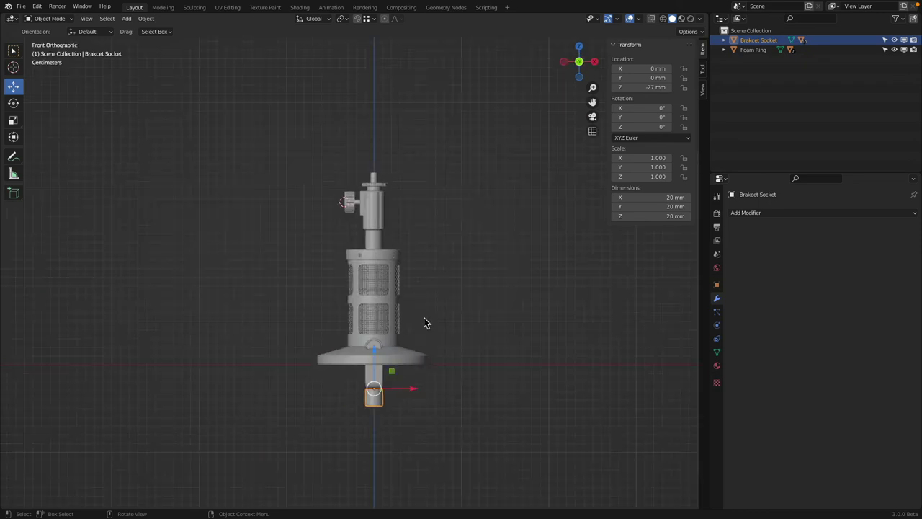
Step: Raise the Brakcet Socket with the gizmo to Location Z 228.14 mm atop the pipe
{"action": "left_click", "coordinate": [753, 41]}
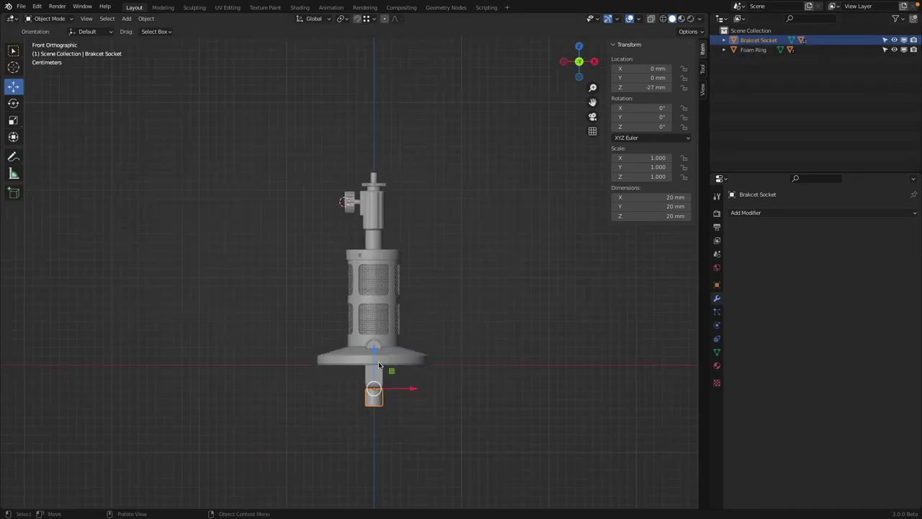
{"action": "left_click_drag", "start_coordinate": [378, 352], "coordinate": [432, 128]}
{"action": "scroll", "coordinate": [422, 226], "scroll_direction": "up", "scroll_amount": 6}
{"action": "scroll", "coordinate": [396, 259], "scroll_direction": "up", "scroll_amount": 3}
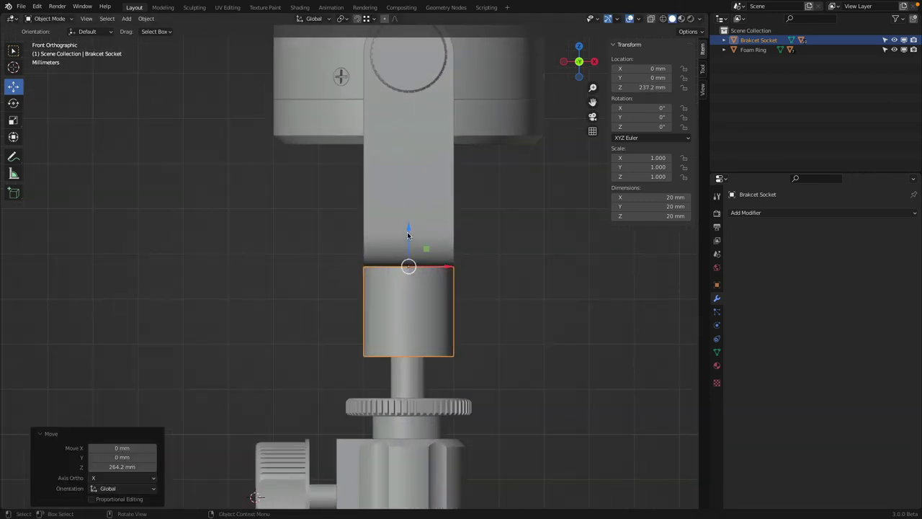
{"action": "left_click_drag", "start_coordinate": [406, 234], "coordinate": [411, 274]}
{"action": "middle_click_drag", "start_coordinate": [432, 357], "coordinate": [402, 251], "text": "shift"}
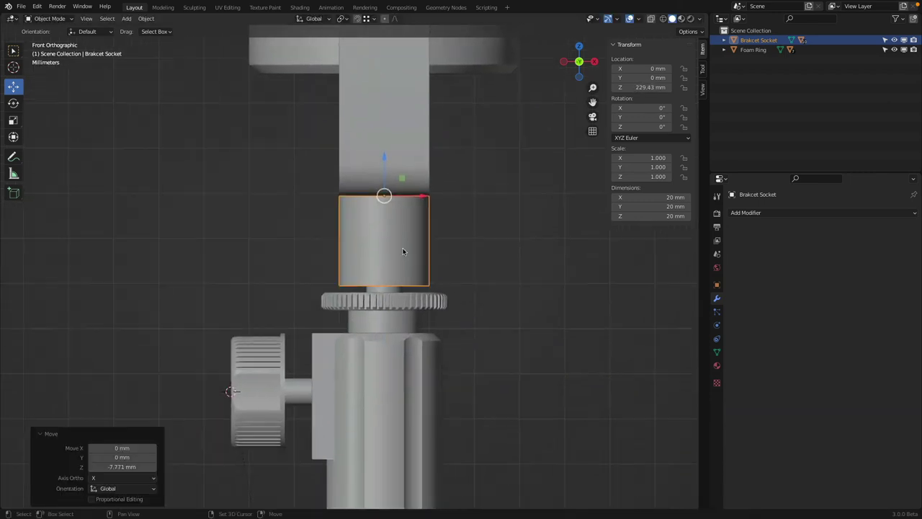
{"action": "scroll", "coordinate": [402, 251], "scroll_direction": "up", "scroll_amount": 4}
{"action": "left_click_drag", "start_coordinate": [416, 85], "coordinate": [420, 100]}
{"action": "scroll", "coordinate": [422, 320], "scroll_direction": "up", "scroll_amount": 4}
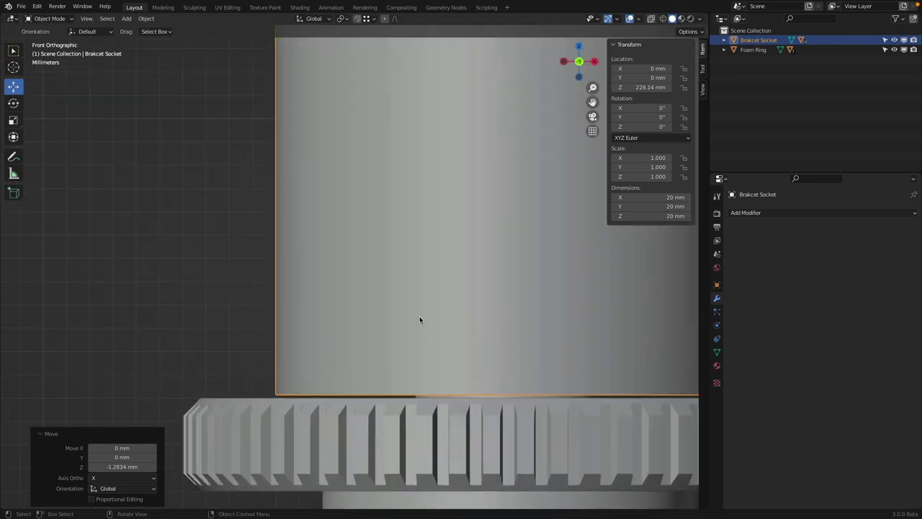
{"action": "scroll", "coordinate": [422, 319], "scroll_direction": "down", "scroll_amount": 8}
{"action": "mouse_move", "coordinate": [365, 331]}
{"action": "middle_mouse_down"}
{"action": "mouse_move", "coordinate": [482, 319]}
{"action": "mouse_move", "coordinate": [489, 287]}
{"action": "mouse_move", "coordinate": [355, 321]}
{"action": "middle_mouse_up"}
{"action": "scroll", "coordinate": [355, 321], "scroll_direction": "down", "scroll_amount": 4}
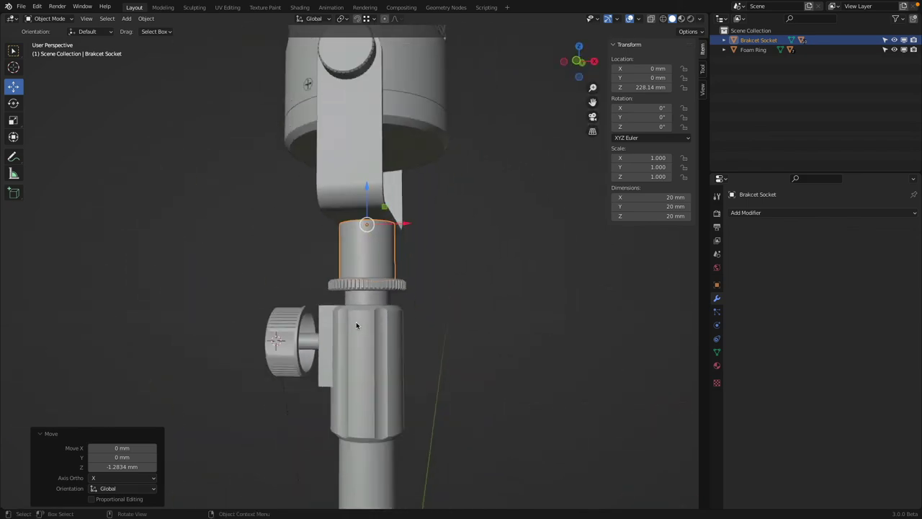
Step: Select the Brakcet Socket, then add Telescope Pipe Inside to the selection
{"action": "left_click", "coordinate": [366, 293]}
{"action": "key", "text": "g"}
{"action": "key", "text": "z"}
{"action": "right_click", "coordinate": [404, 340]}
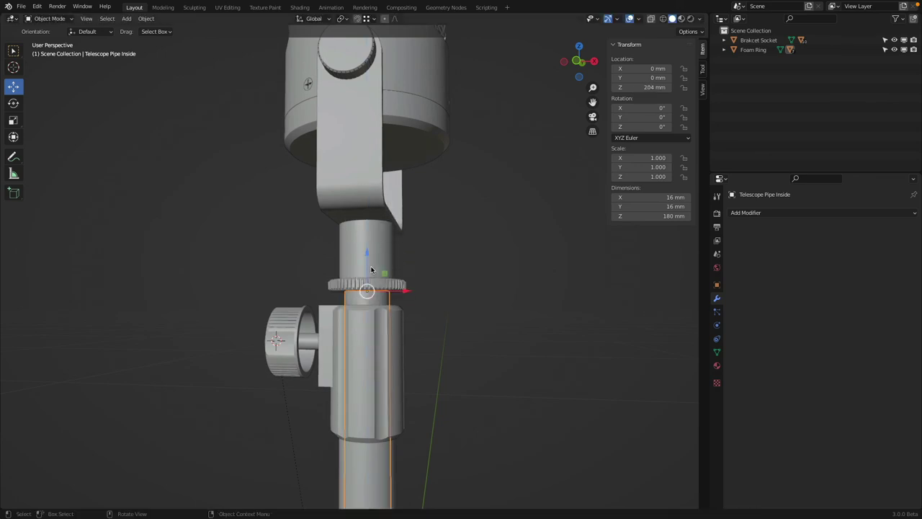
{"action": "left_click", "coordinate": [388, 256]}
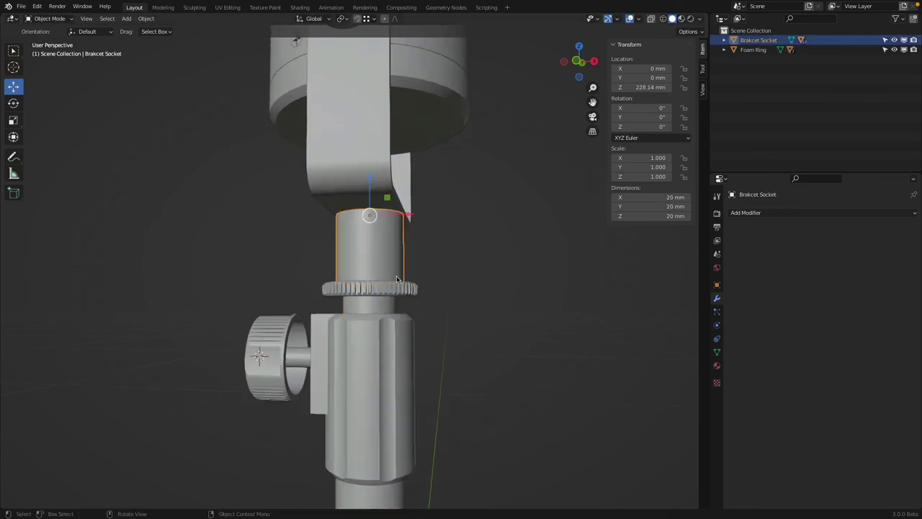
{"action": "scroll", "coordinate": [396, 275], "scroll_direction": "up", "scroll_amount": 3}
{"action": "left_click", "coordinate": [385, 353]}
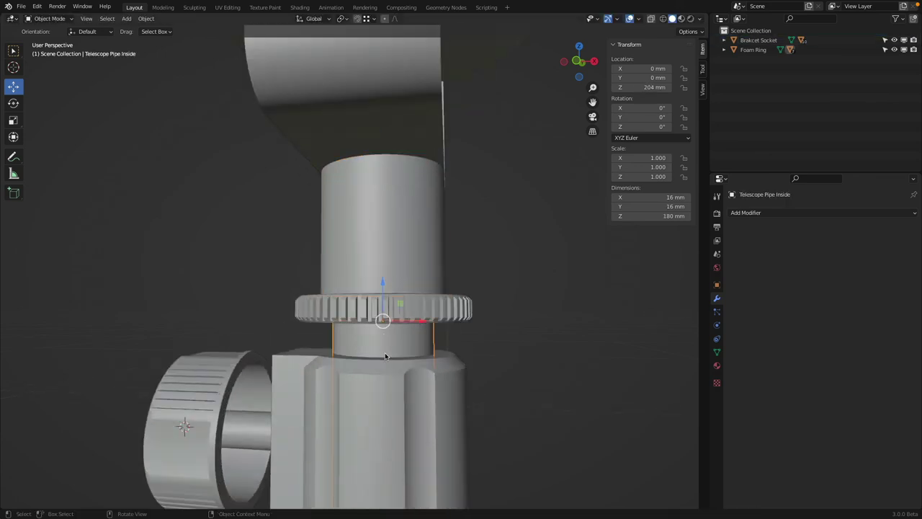
{"action": "left_click", "coordinate": [385, 229]}
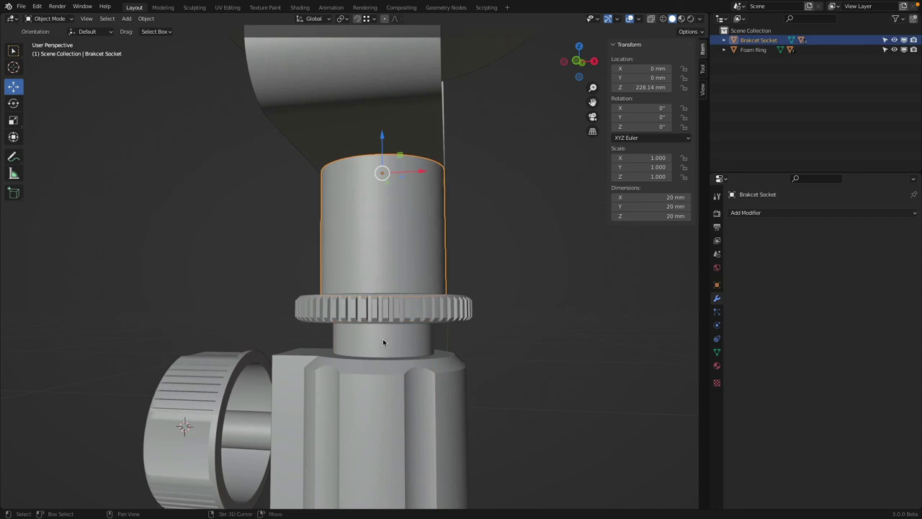
{"action": "left_click", "coordinate": [348, 335], "text": "shift"}
{"action": "scroll", "coordinate": [349, 335], "scroll_direction": "down", "scroll_amount": 5}
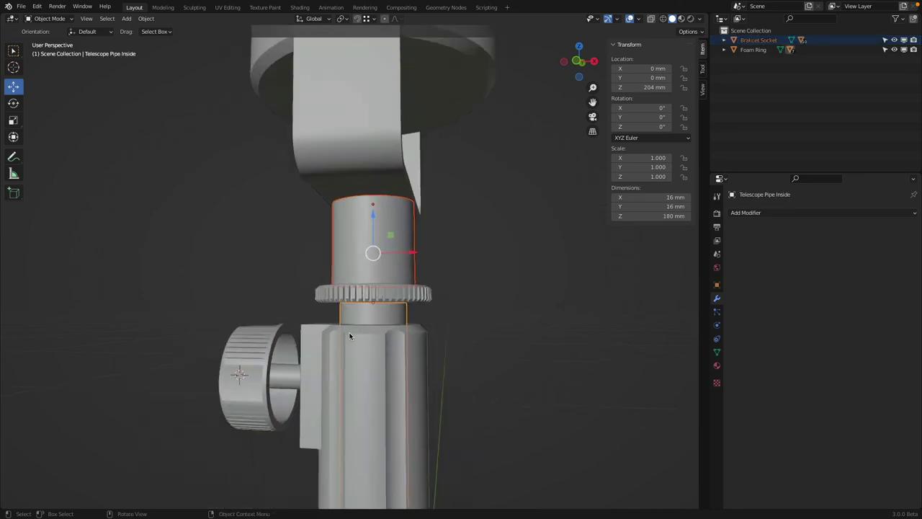
Step: Check the overlapping parts in wireframe, then parent the socket to Telescope Pipe Inside with Object > Parent > Object
{"action": "key", "text": "shift+z"}
{"action": "key", "text": "z"}
{"action": "left_click", "coordinate": [456, 323]}
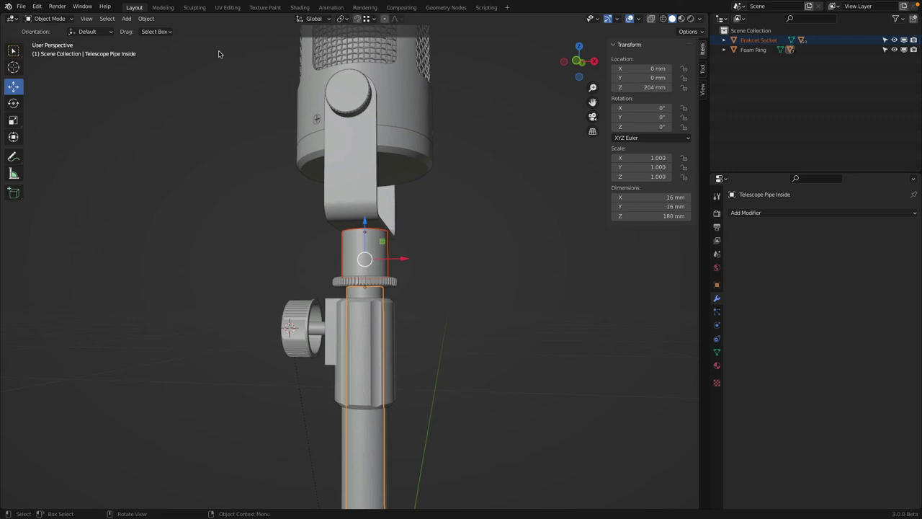
{"action": "left_click", "coordinate": [147, 18]}
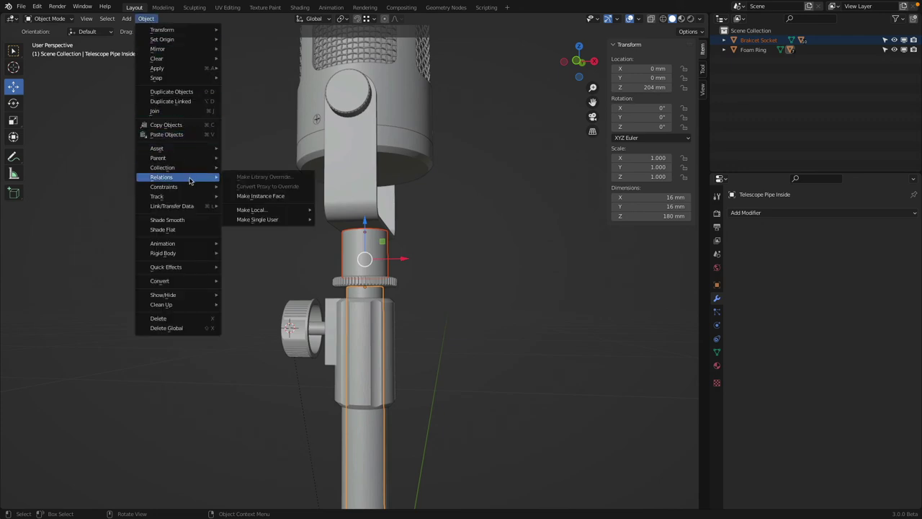
{"action": "mouse_move", "coordinate": [181, 158]}
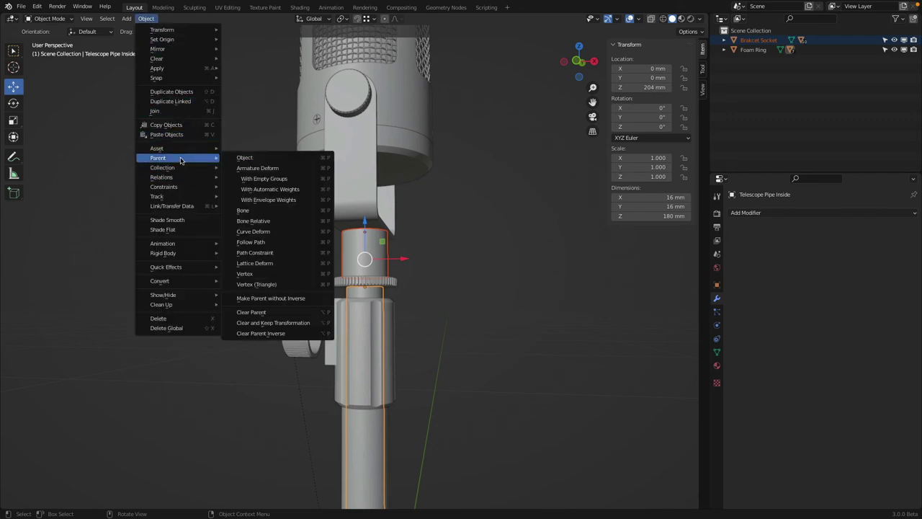
{"action": "left_click", "coordinate": [254, 157]}
Step: Reselect the telescope pipe and switch to the front orthographic view
{"action": "left_click", "coordinate": [371, 281]}
{"action": "scroll", "coordinate": [357, 295], "scroll_direction": "down", "scroll_amount": 4}
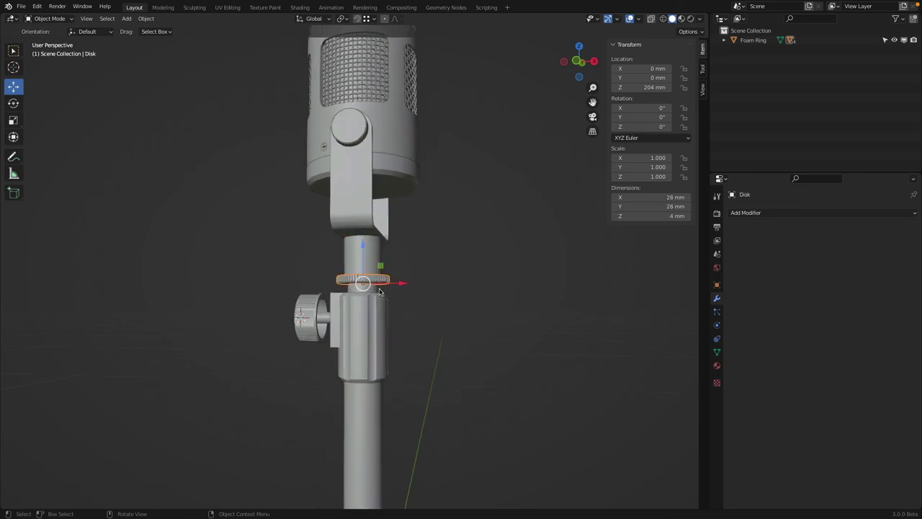
{"action": "scroll", "coordinate": [348, 305], "scroll_direction": "up", "scroll_amount": 4}
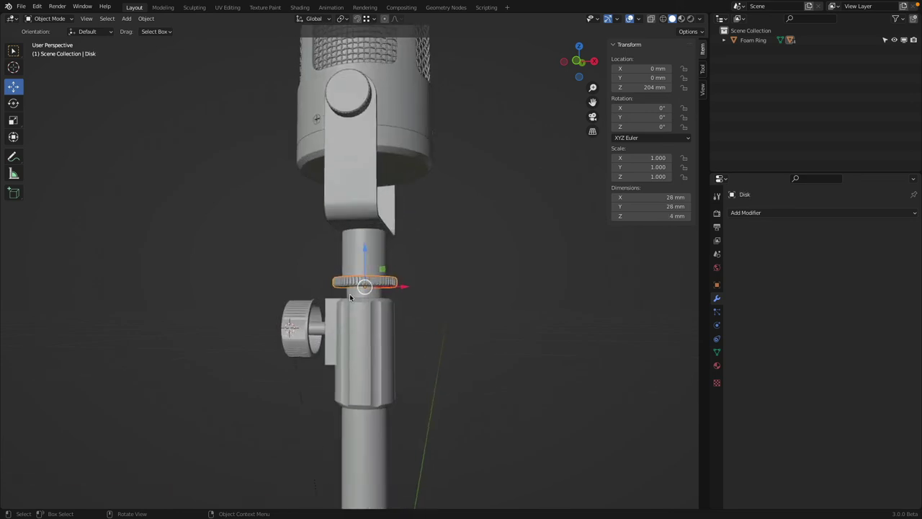
{"action": "left_click", "coordinate": [349, 293]}
{"action": "scroll", "coordinate": [351, 293], "scroll_direction": "down", "scroll_amount": 3}
{"action": "key", "text": "KP_1"}
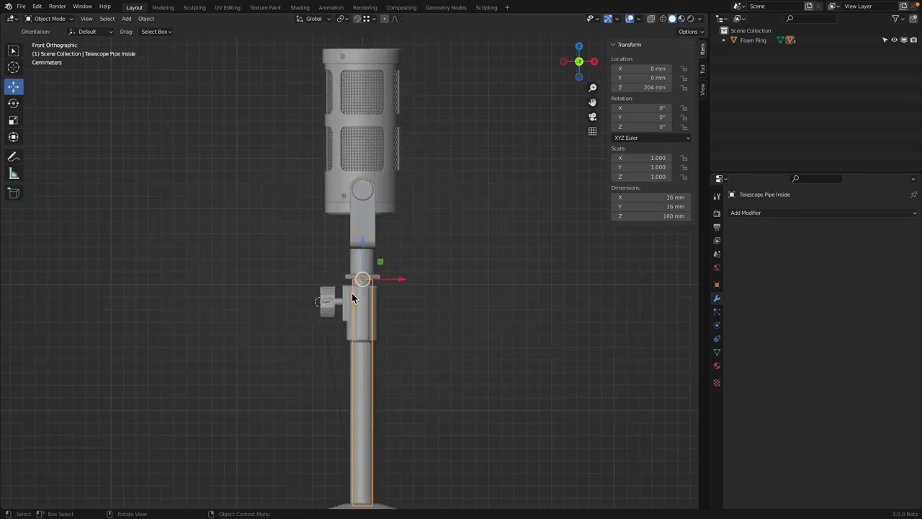
{"action": "scroll", "coordinate": [351, 296], "scroll_direction": "down", "scroll_amount": 3}
Step: Raise the telescope pipe along Z to 275.19 mm and give the microphone a rough tilt
{"action": "key", "text": "g"}
{"action": "key", "text": "z"}
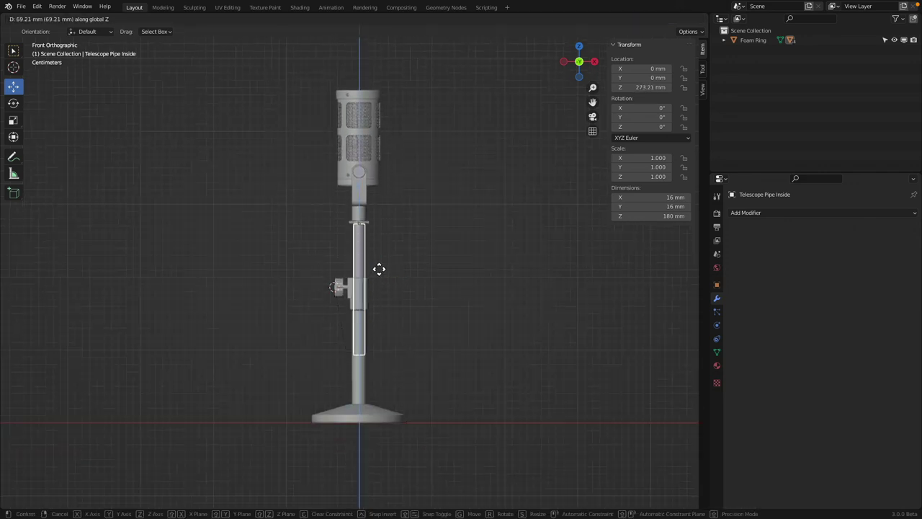
{"action": "left_click", "coordinate": [371, 240]}
{"action": "left_click", "coordinate": [344, 165]}
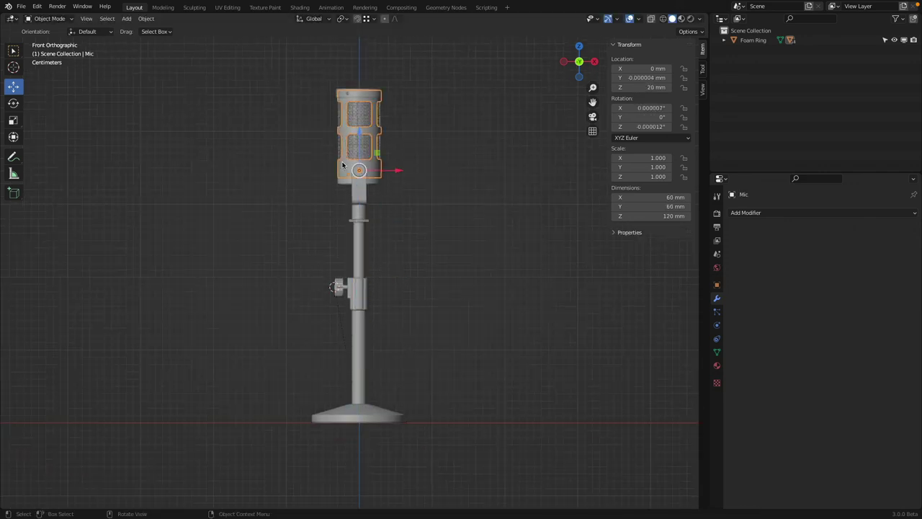
{"action": "key", "text": "r"}
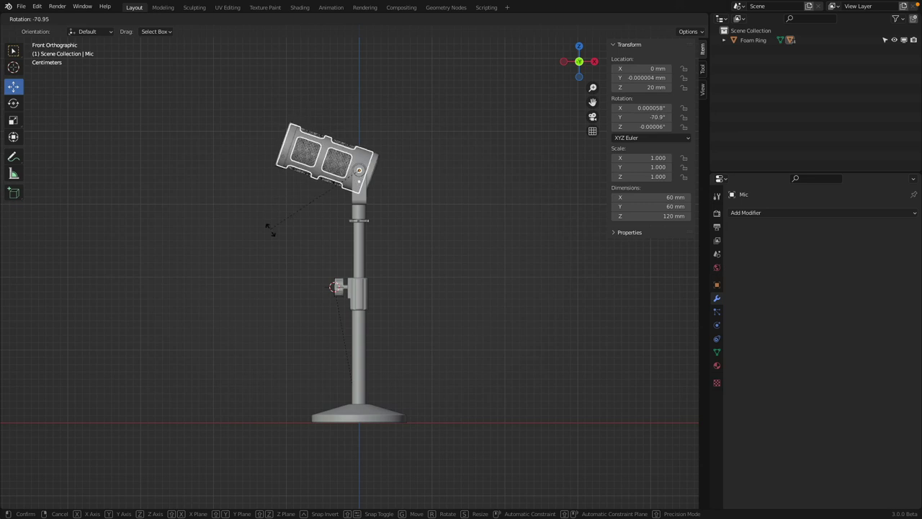
{"action": "left_click", "coordinate": [278, 253]}
{"action": "scroll", "coordinate": [364, 195], "scroll_direction": "up", "scroll_amount": 2}
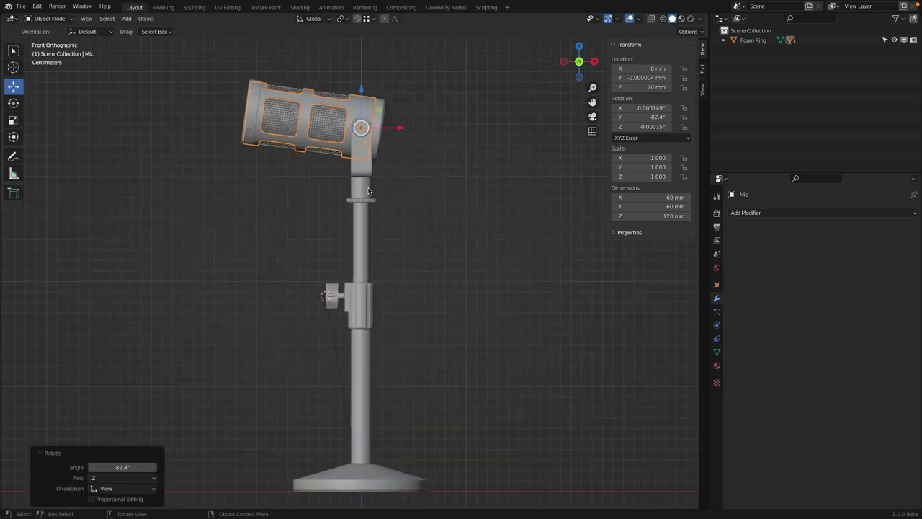
Step: Set the Brakcet Socket's Z rotation to 45°
{"action": "left_click", "coordinate": [368, 187]}
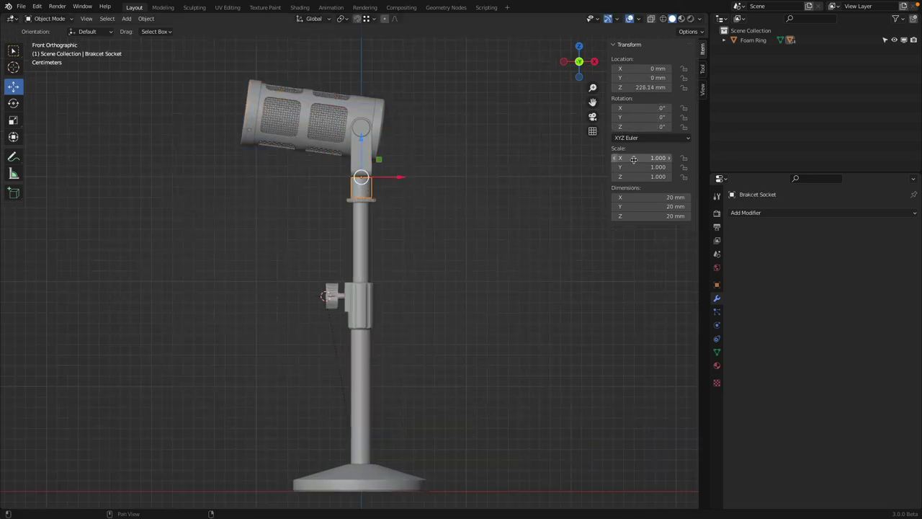
{"action": "left_click_drag", "start_coordinate": [641, 126], "coordinate": [667, 127]}
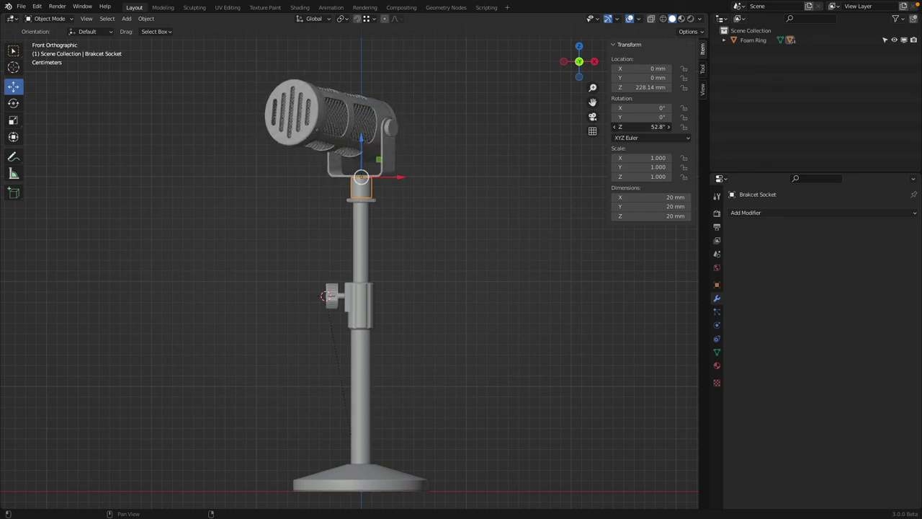
{"action": "left_click", "coordinate": [652, 127]}
{"action": "type", "text": "45"}
{"action": "key", "text": "Return"}
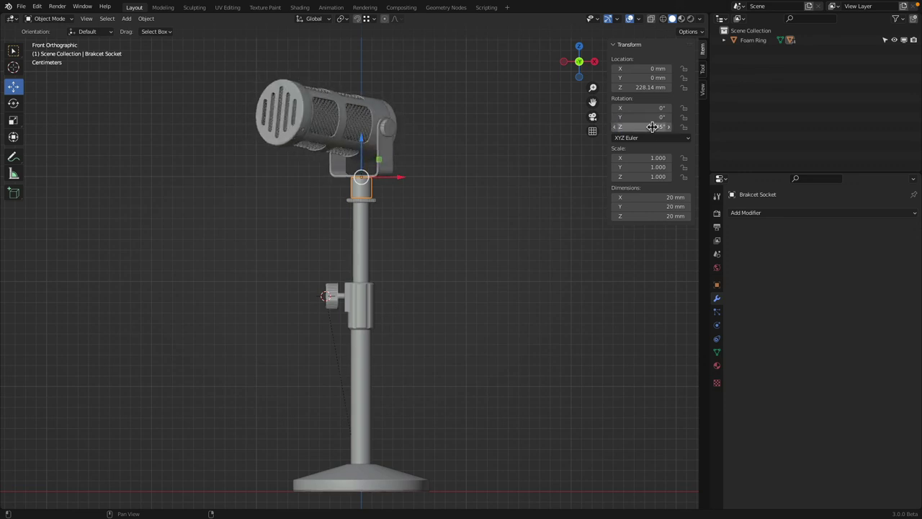
Step: Tilt the Mic to -52.5° on Y and orbit around to inspect it
{"action": "left_click", "coordinate": [382, 107]}
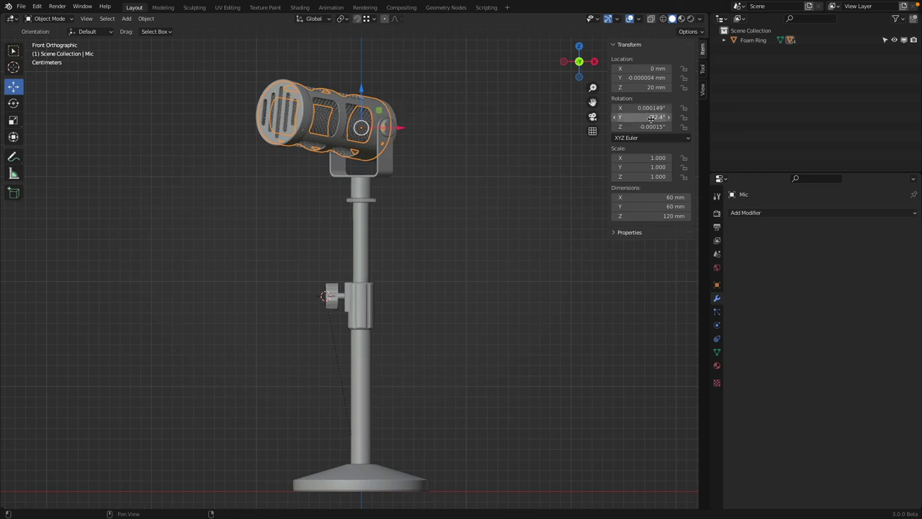
{"action": "left_click_drag", "start_coordinate": [637, 117], "coordinate": [609, 117]}
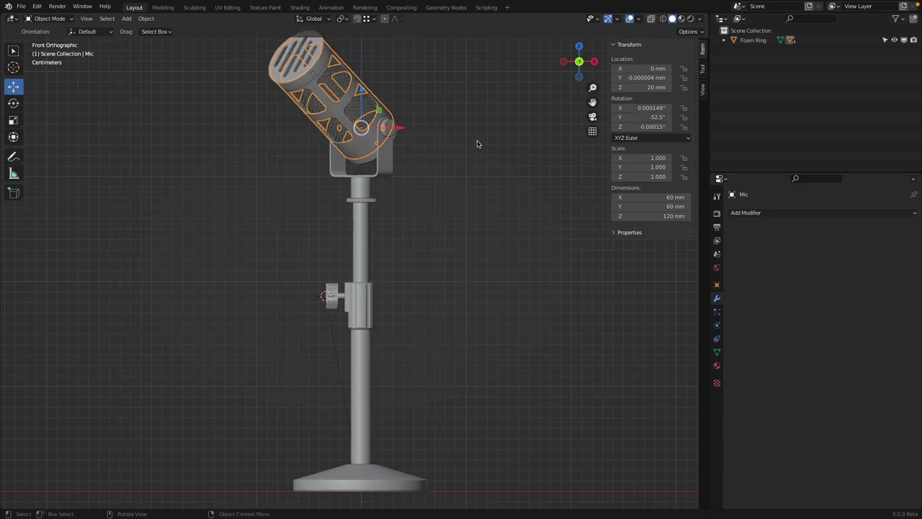
{"action": "middle_click_drag", "start_coordinate": [477, 142], "coordinate": [463, 197]}
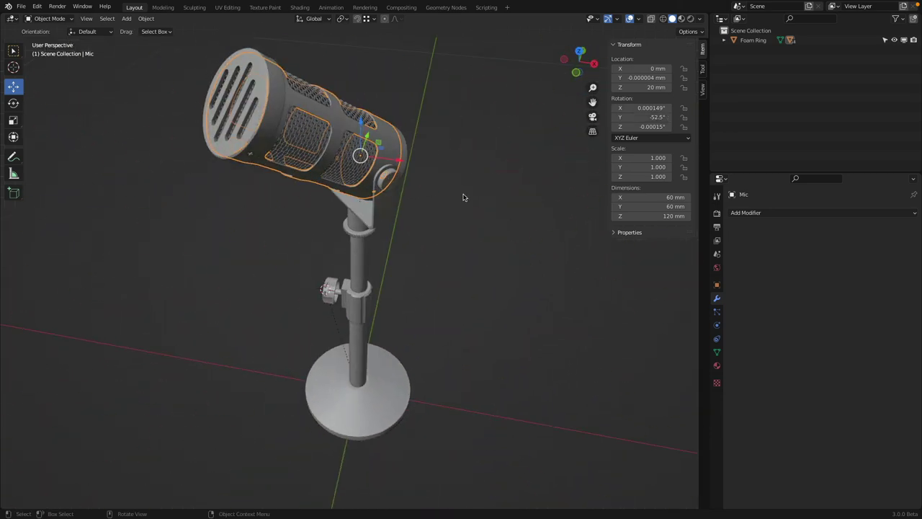
{"action": "key", "text": "KP_1"}
{"action": "scroll", "coordinate": [432, 195], "scroll_direction": "up", "scroll_amount": 6}
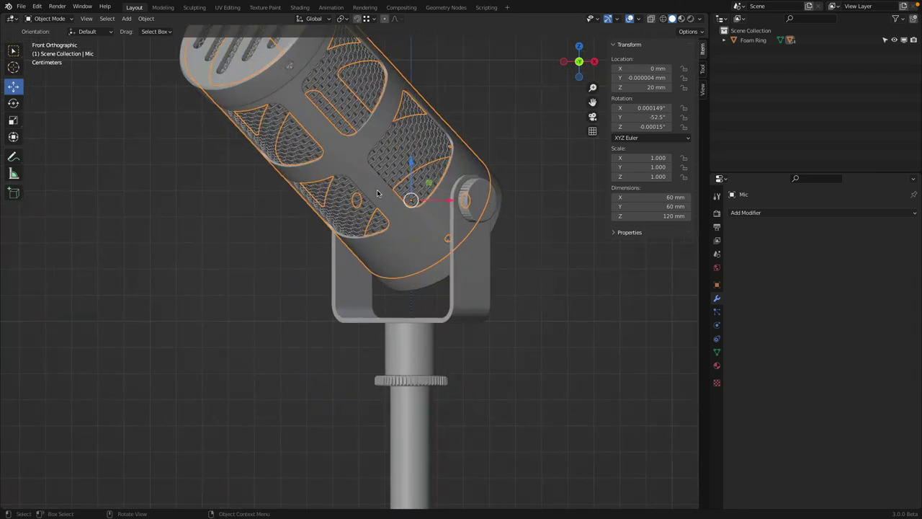
{"action": "middle_click_drag", "start_coordinate": [377, 189], "coordinate": [320, 240]}
{"action": "middle_click_drag", "start_coordinate": [329, 215], "coordinate": [361, 266]}
{"action": "key", "text": "alt+a"}
{"action": "scroll", "coordinate": [370, 259], "scroll_direction": "down", "scroll_amount": 4}
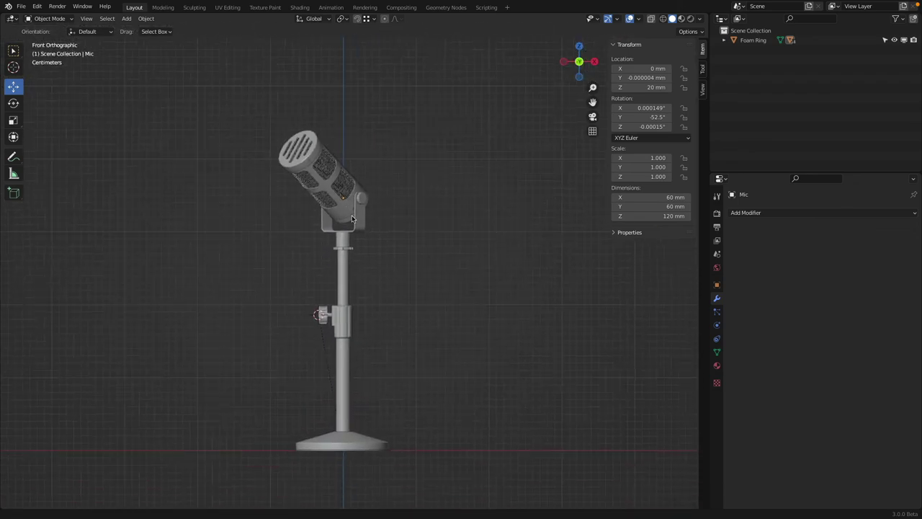
Step: Lower Telescope Pipe Inside along Z to 235.64 mm, then reselect the pipe
{"action": "left_click", "coordinate": [349, 263]}
{"action": "key", "text": "g"}
{"action": "key", "text": "z"}
{"action": "left_click", "coordinate": [375, 284]}
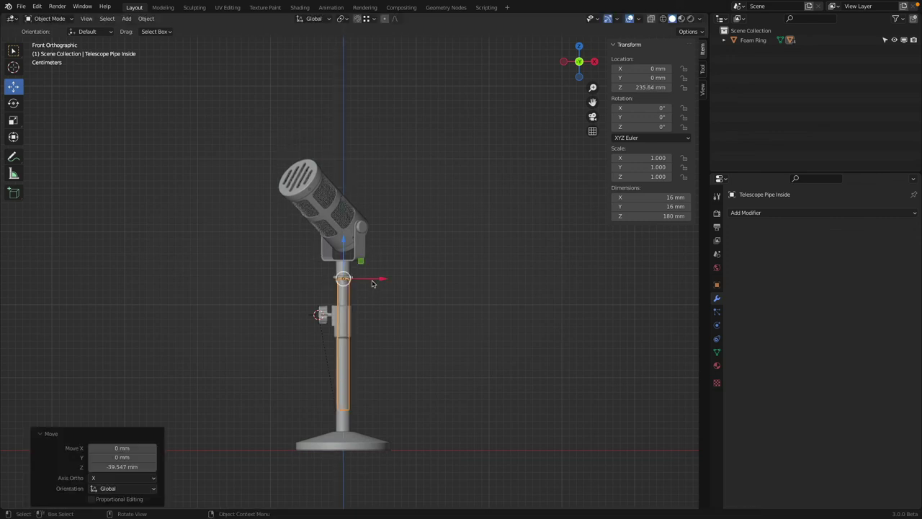
{"action": "key", "text": "a"}
{"action": "key", "text": "alt+a"}
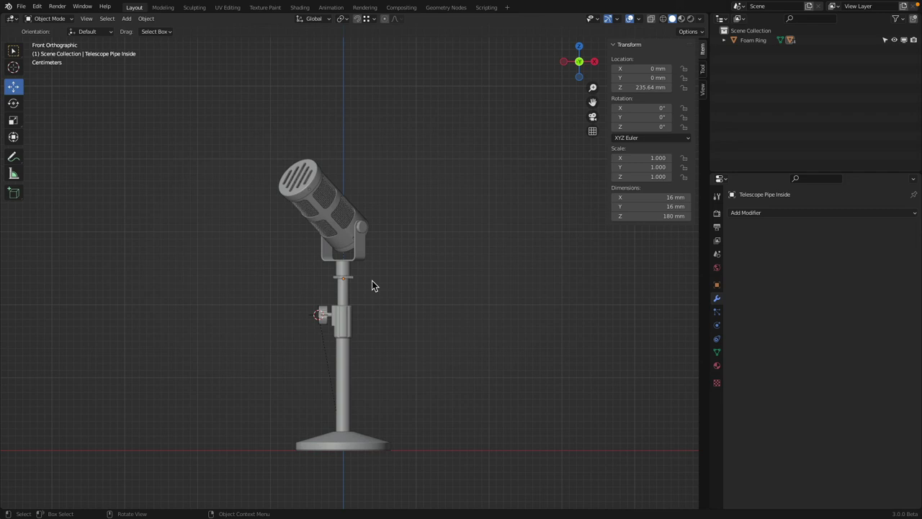
{"action": "left_click", "coordinate": [349, 294]}
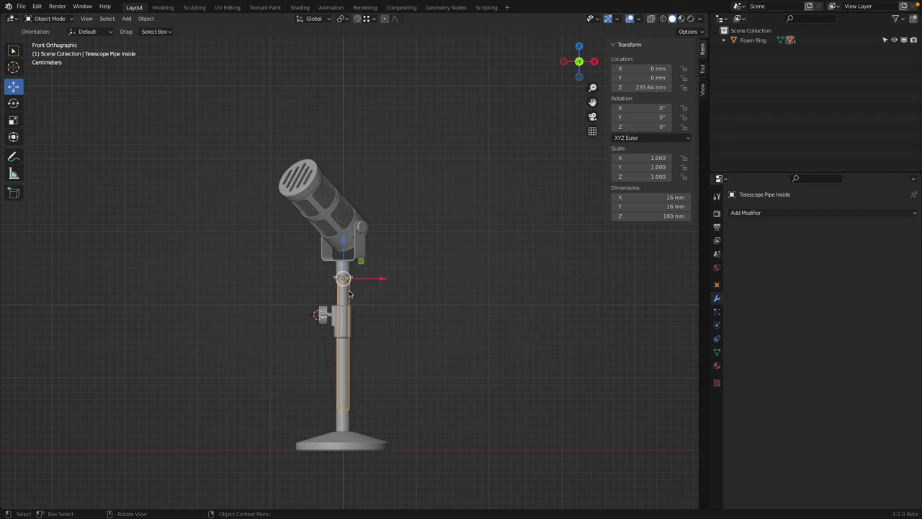